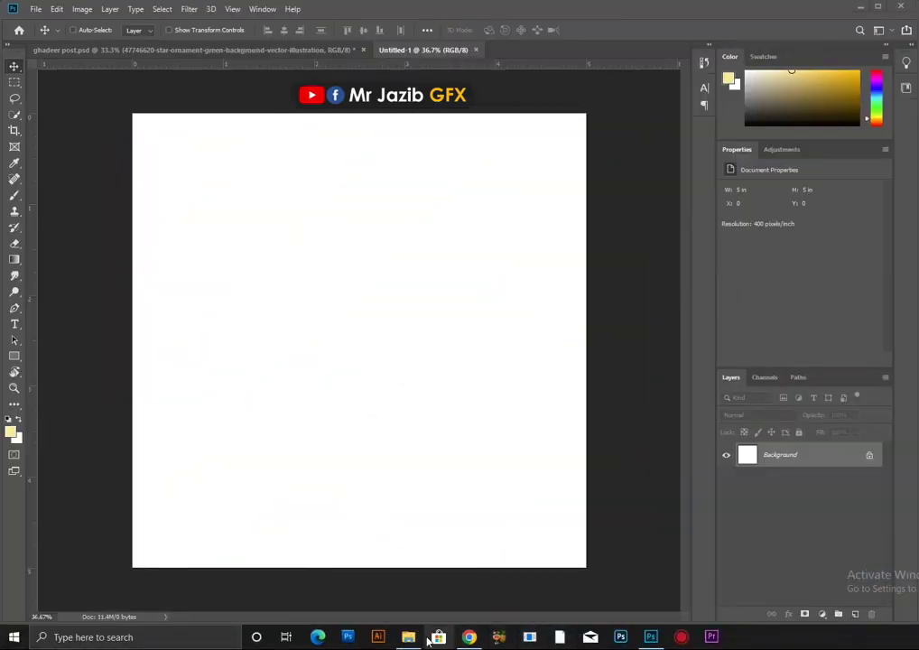
# Place the green bokeh image, scale it to the canvas and rasterize it
pyautogui.click(430, 637)
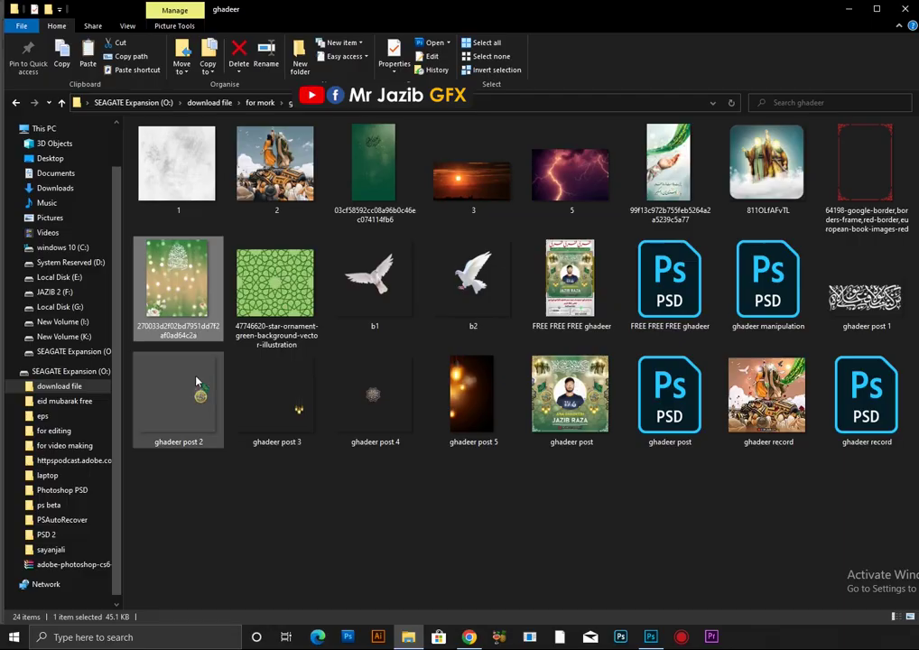
pyautogui.moveTo(178, 277); pyautogui.dragTo(359, 341)
pyautogui.moveTo(537, 568); pyautogui.dragTo(614, 600)
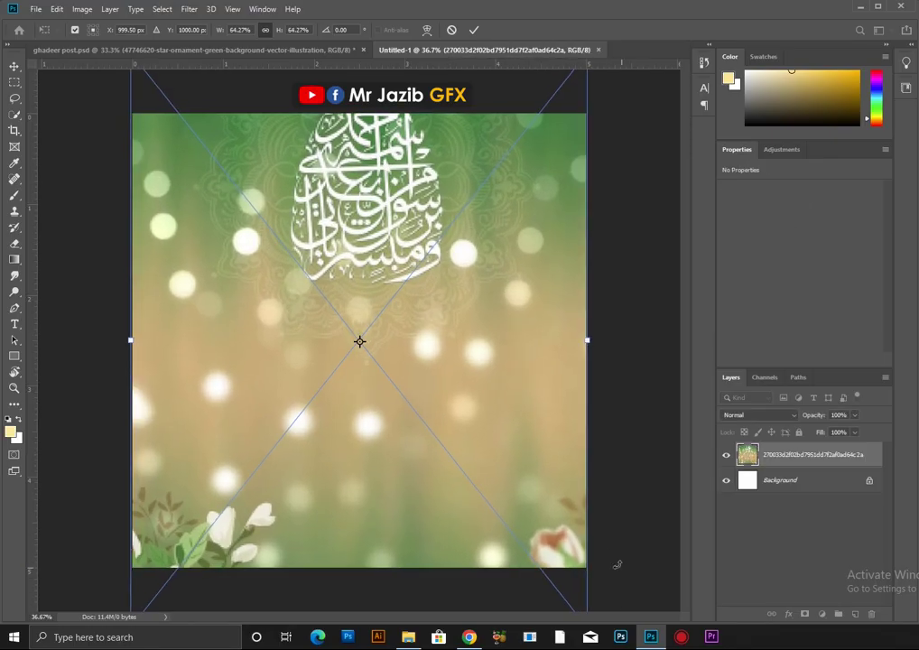
pyautogui.press('Return')
pyautogui.rightClick(812, 454)
pyautogui.click(809, 316)
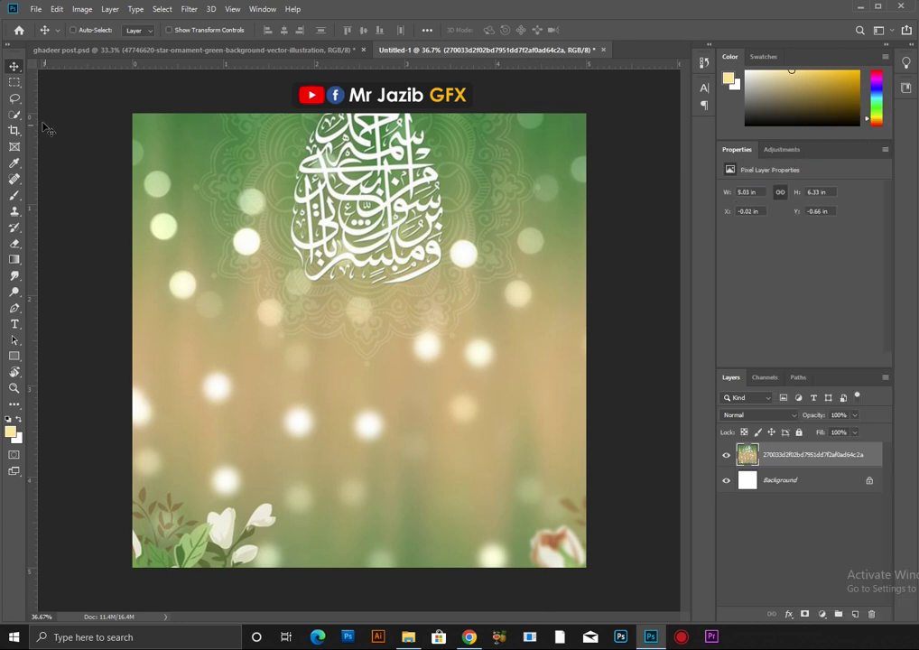
# Remove the calligraphy at the top of the bokeh with a Content-Aware fill
pyautogui.press('m')
pyautogui.moveTo(268, 114); pyautogui.dragTo(449, 291)
pyautogui.moveTo(276, 114); pyautogui.dragTo(292, 115)
pyautogui.rightClick(370, 349)
pyautogui.click(396, 497)
pyautogui.click(487, 179)
pyautogui.click(476, 232)
pyautogui.click(558, 180)
pyautogui.hotkey('ctrl', 'd')
# Enlarge the bokeh layer around its centre with Free Transform
pyautogui.press('v')
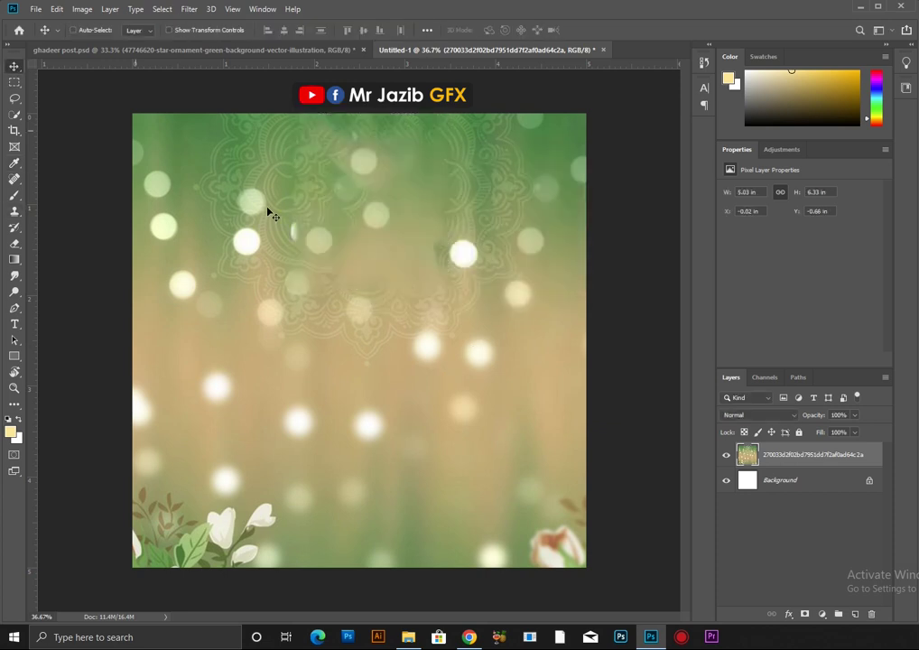
pyautogui.hotkey('ctrl', 't')
pyautogui.hotkey('ctrl', '-')
pyautogui.moveTo(359, 554); pyautogui.dragTo(364, 489)
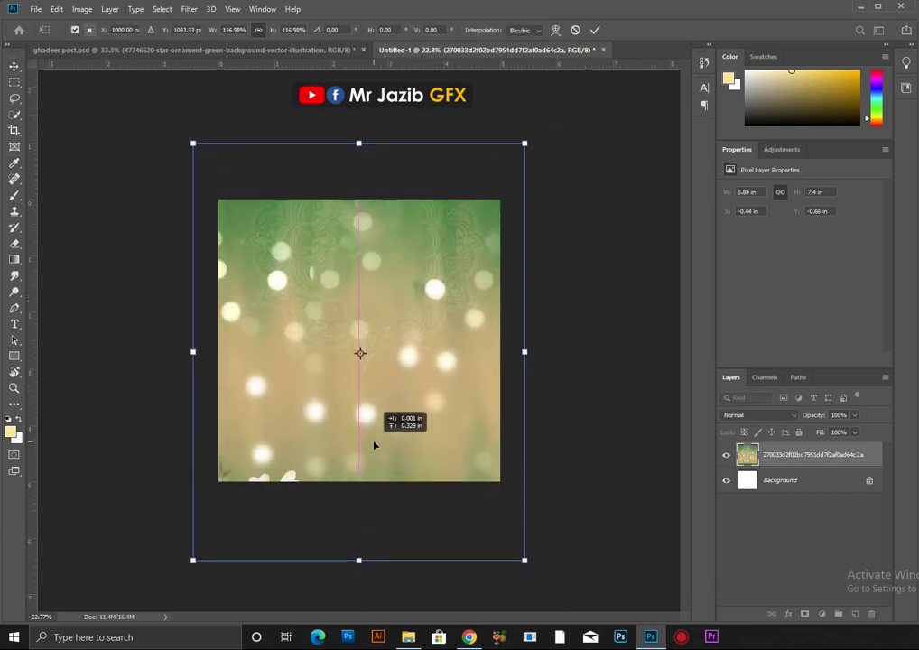
pyautogui.press('Return')
pyautogui.hotkey('ctrl', '0')
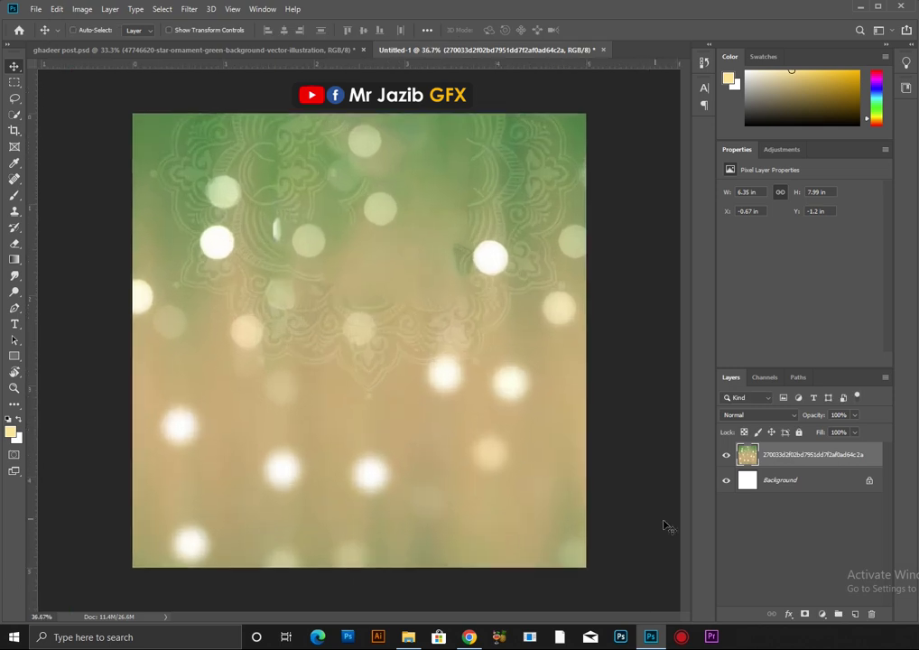
# Add a Color Balance layer (Cyan -100, Green -28, Blue +100) at 29% fill
pyautogui.click(821, 613)
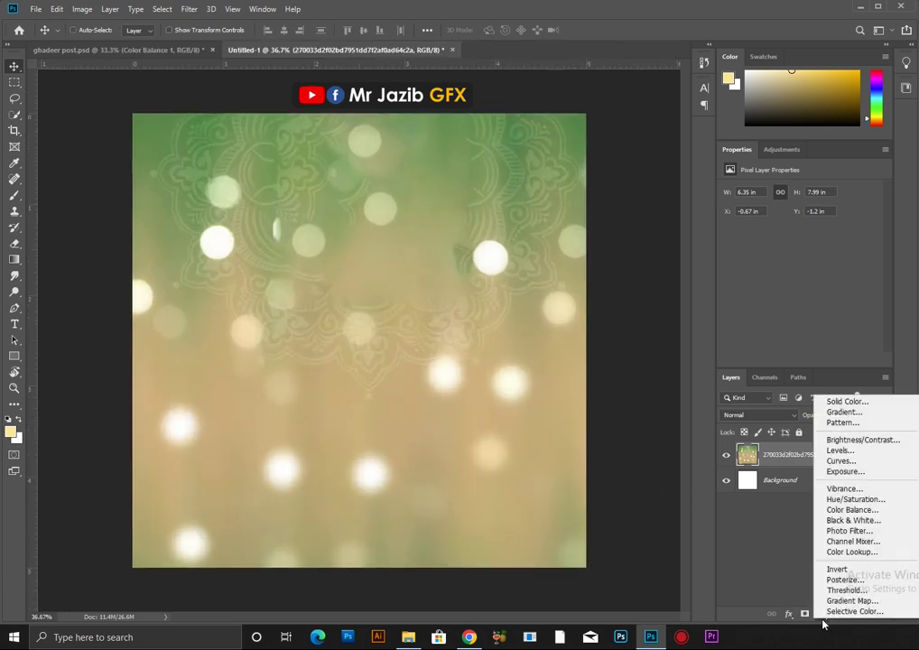
pyautogui.click(847, 508)
pyautogui.moveTo(782, 216)
pyautogui.mouseDown()
pyautogui.moveTo(742, 216)
pyautogui.moveTo(767, 239)
pyautogui.moveTo(839, 260)
pyautogui.mouseUp()
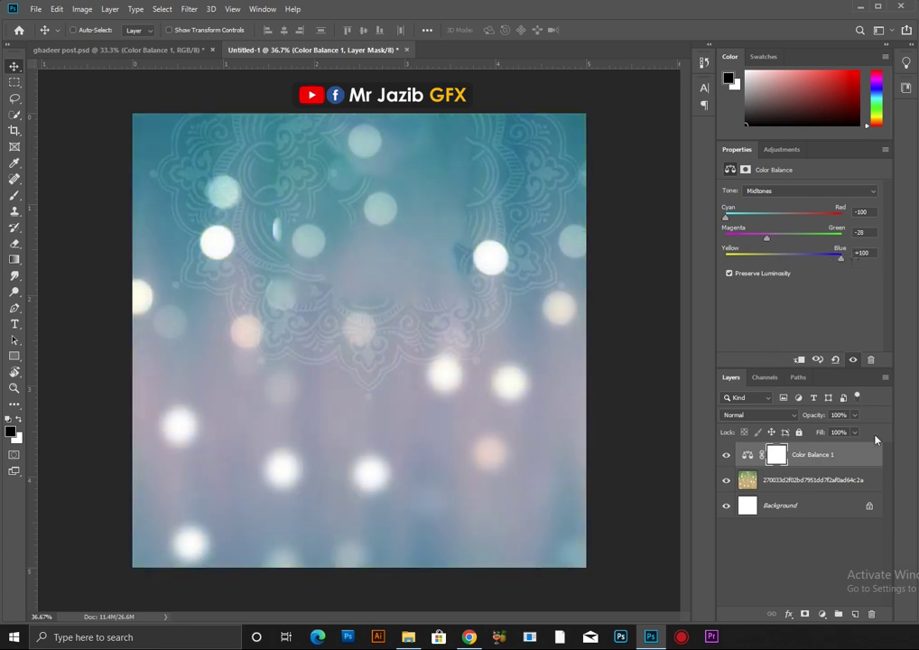
pyautogui.write('29')
pyautogui.press('Return')
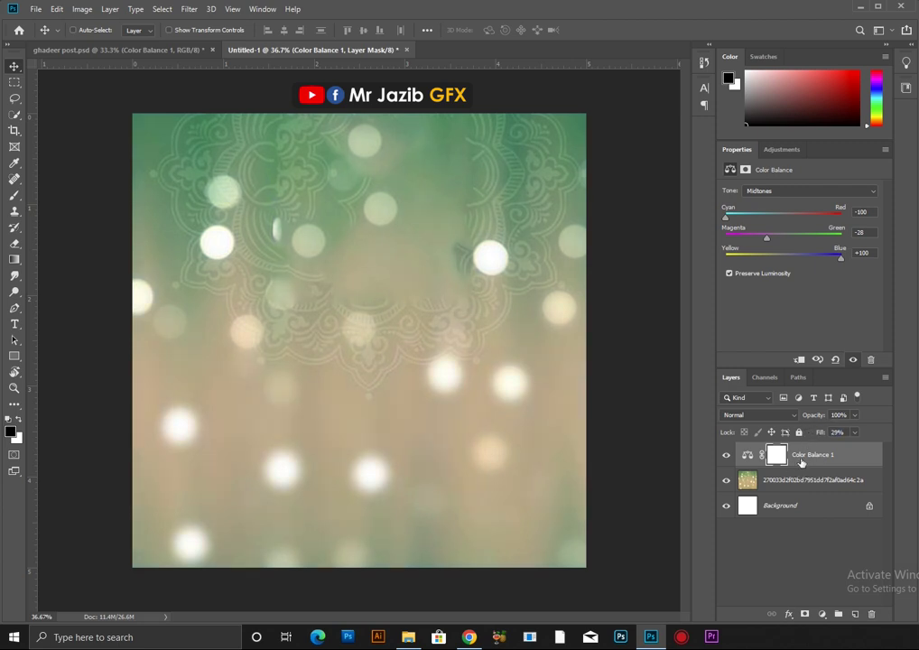
pyautogui.click(813, 465)
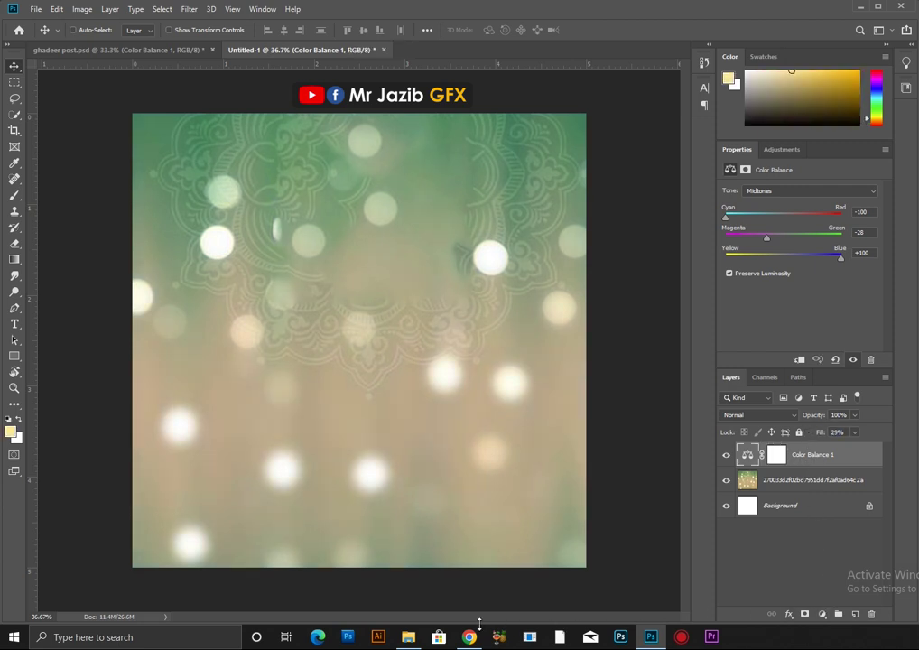
pyautogui.click(408, 636)
# Place the star pattern, scale it to canvas width and move it to the bottom
pyautogui.moveTo(277, 296); pyautogui.dragTo(360, 341)
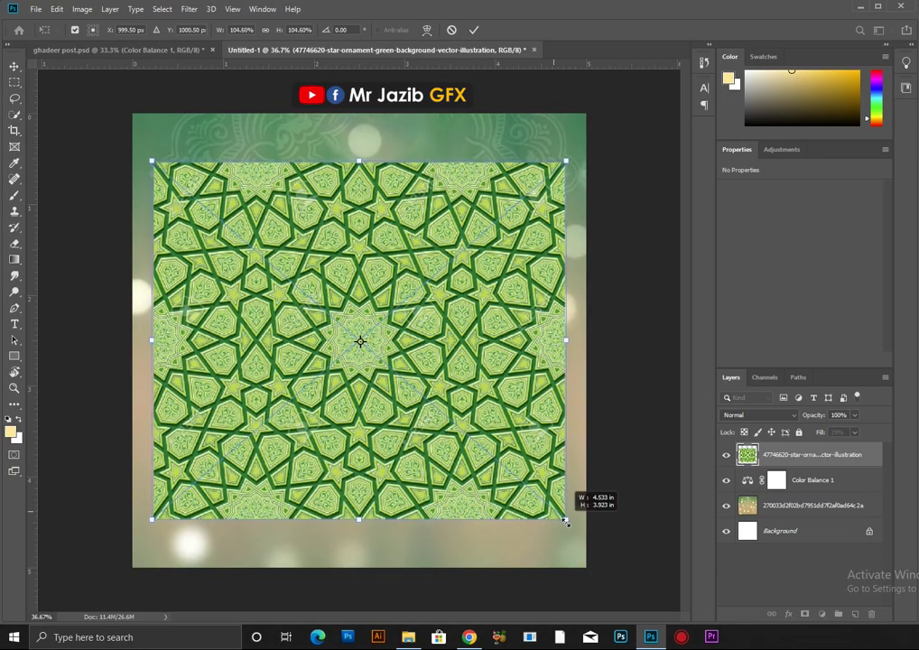
pyautogui.moveTo(566, 522); pyautogui.dragTo(579, 536)
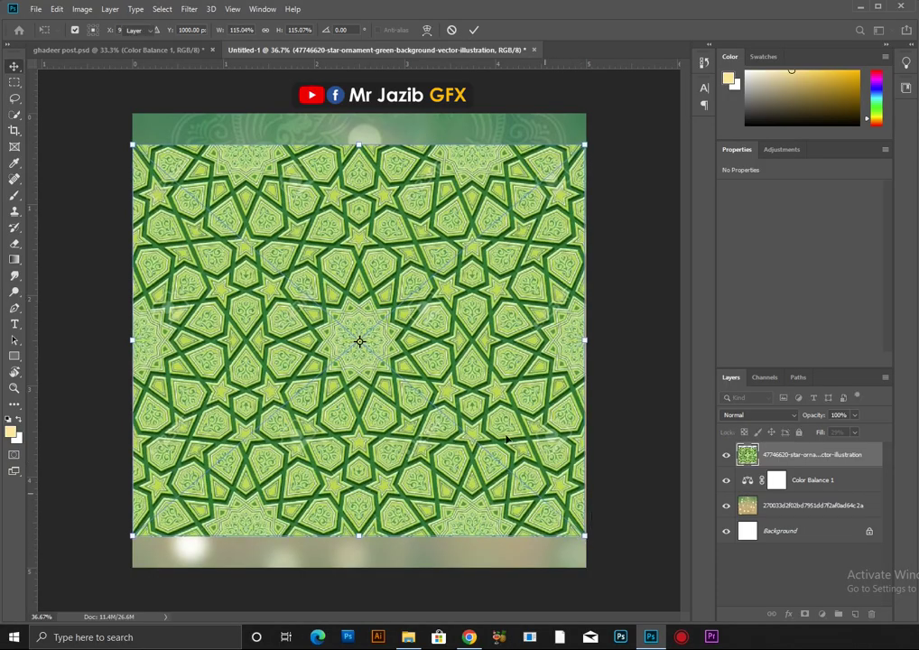
pyautogui.press('Return')
pyautogui.moveTo(478, 327); pyautogui.dragTo(478, 360)
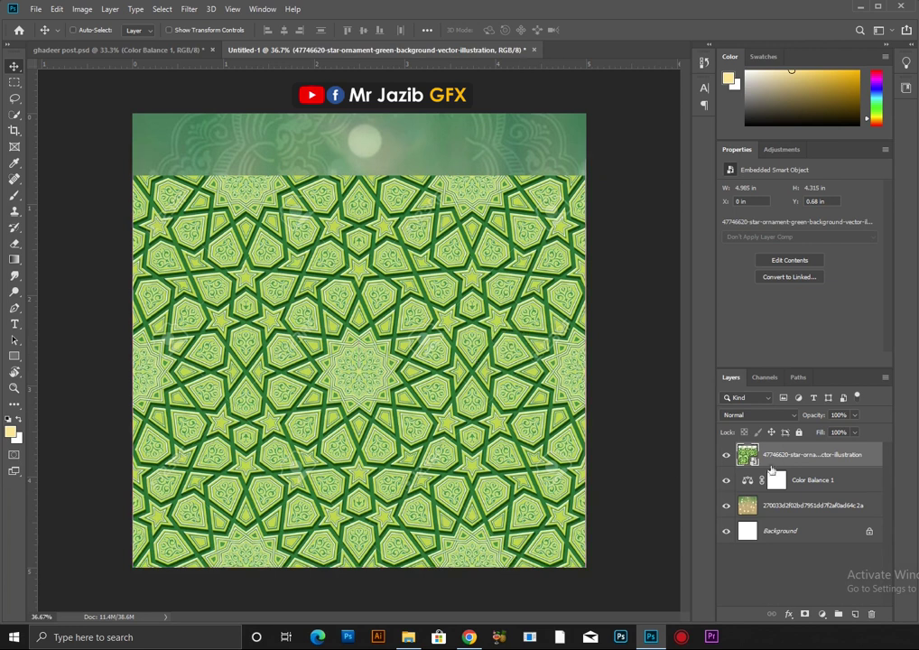
# Mask the pattern with a gradient fading toward the top and set Darken blending
pyautogui.click(805, 615)
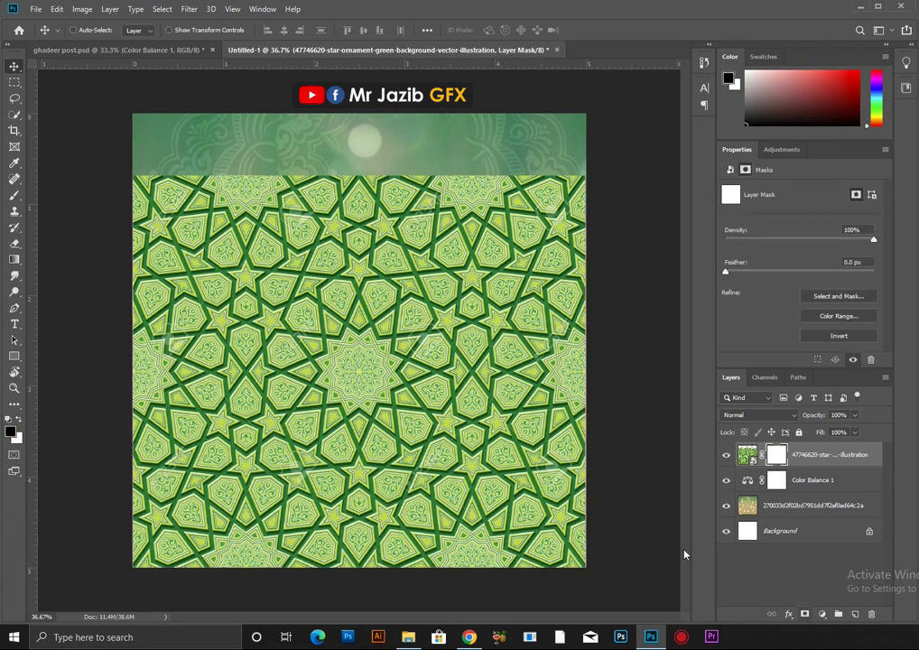
pyautogui.click(15, 259)
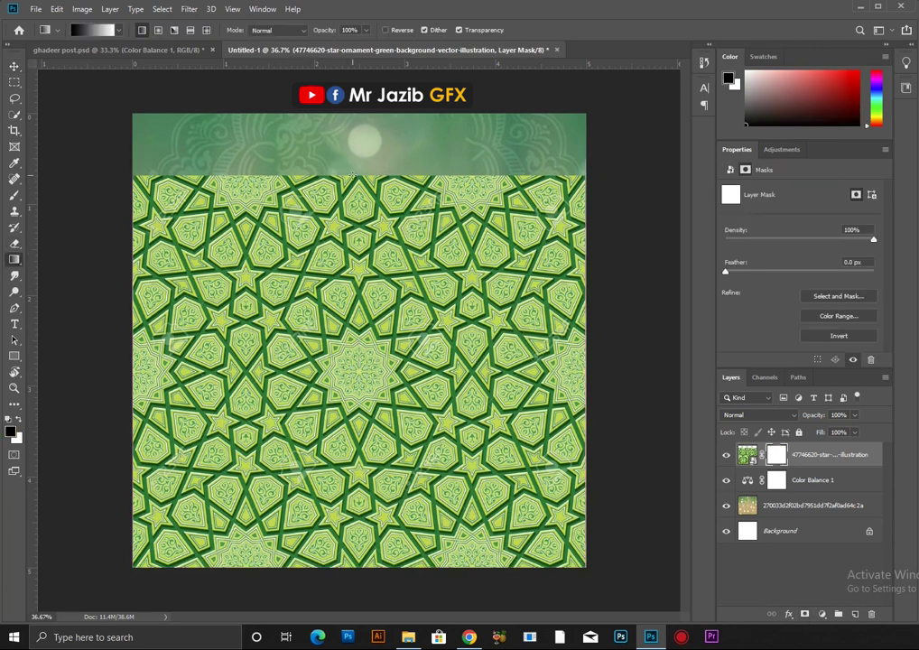
pyautogui.moveTo(352, 175); pyautogui.dragTo(352, 302)
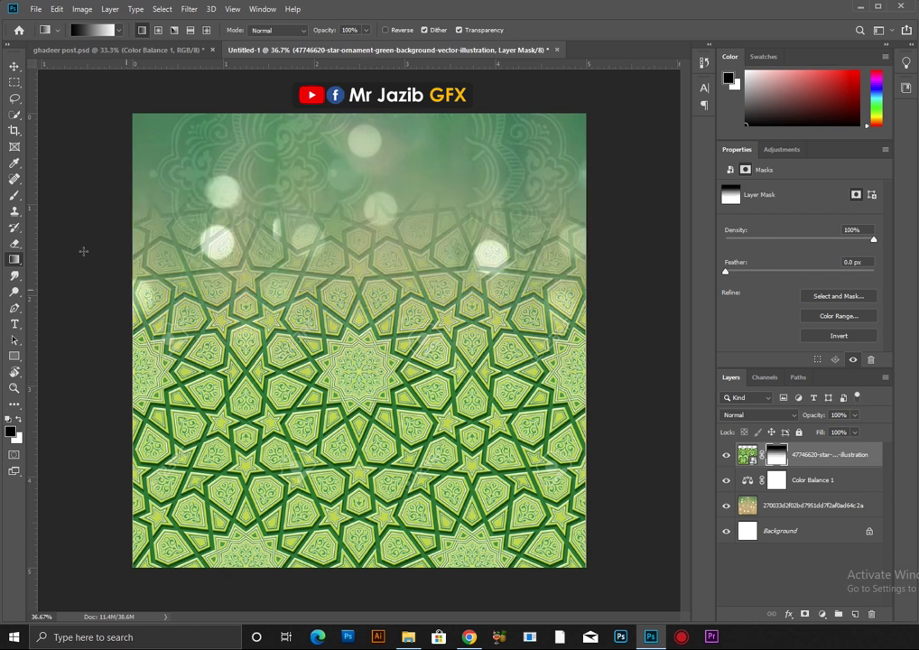
pyautogui.click(14, 65)
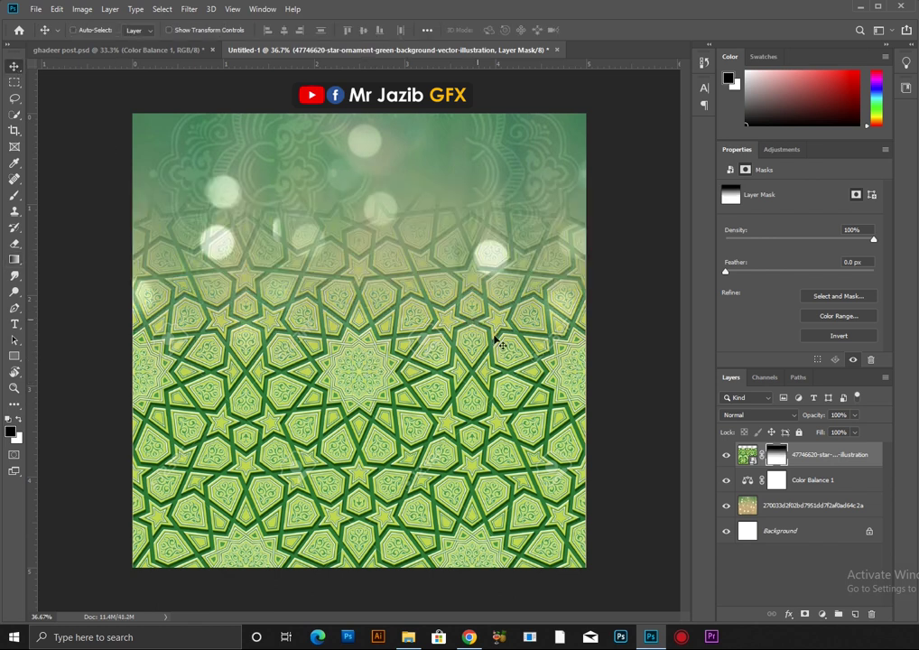
pyautogui.click(780, 415)
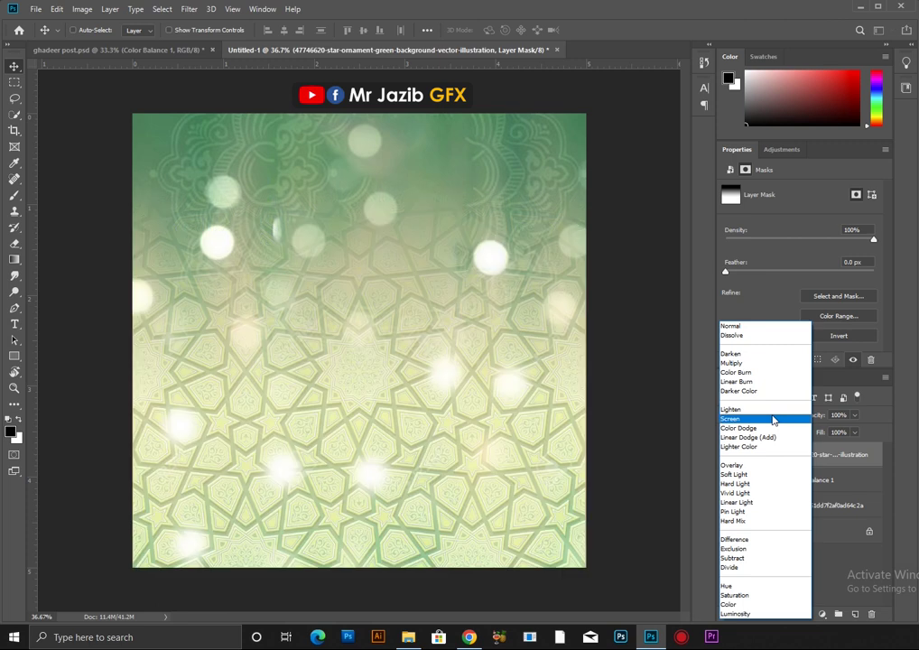
pyautogui.click(737, 354)
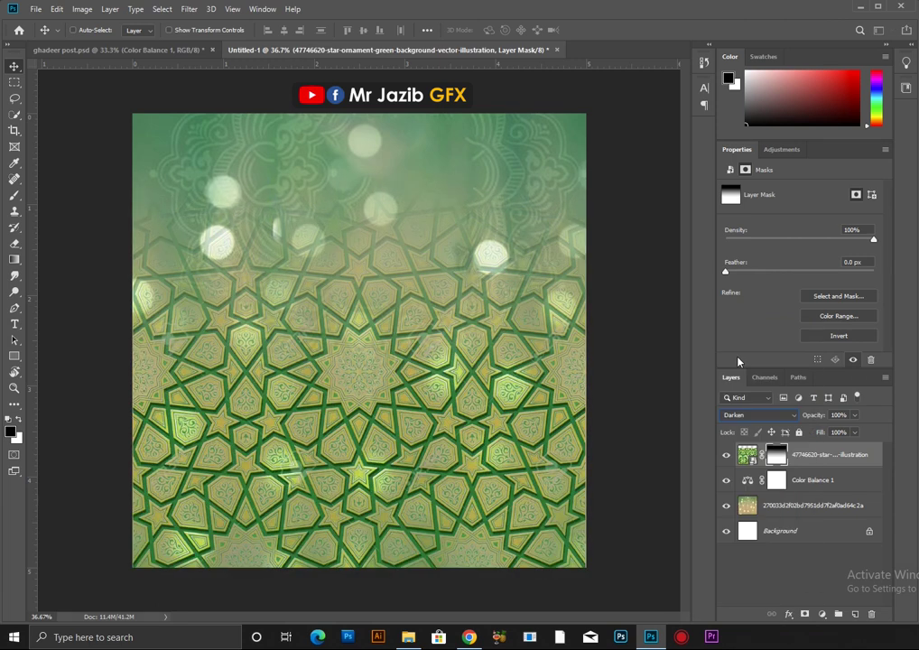
pyautogui.click(747, 454)
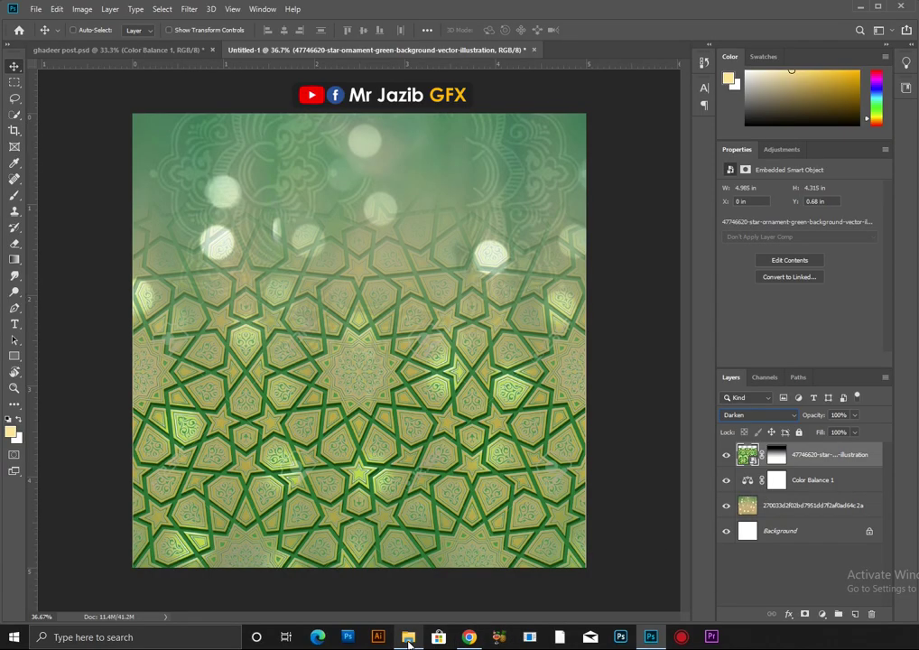
# Place the ghadeer post 5 lantern image in Screen mode at the left edge
pyautogui.click(408, 638)
pyautogui.moveTo(470, 401); pyautogui.dragTo(279, 411)
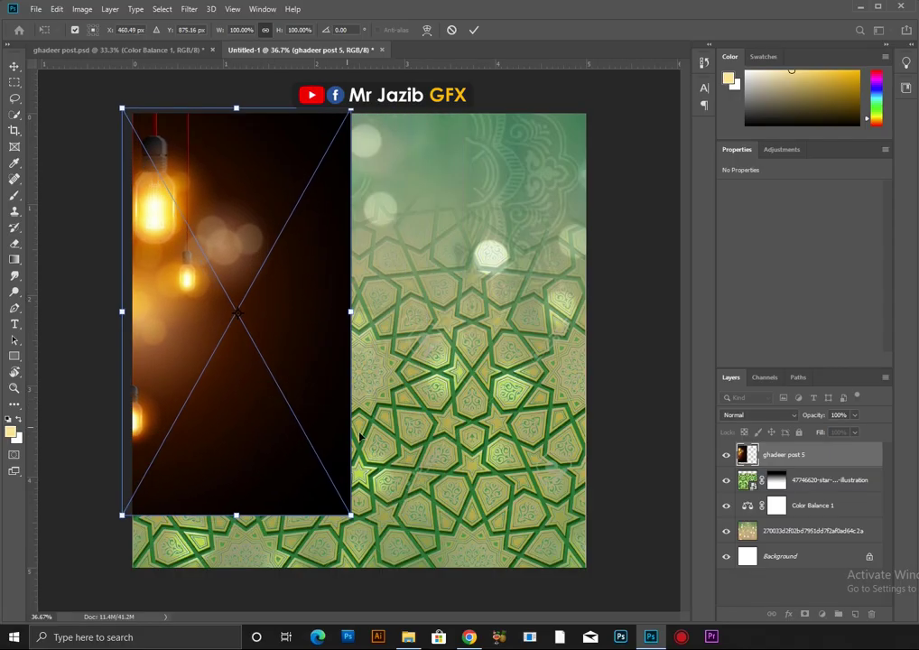
pyautogui.press('Return')
pyautogui.click(759, 415)
pyautogui.click(739, 421)
pyautogui.moveTo(149, 305)
pyautogui.mouseDown()
pyautogui.moveTo(189, 326)
pyautogui.moveTo(390, 284)
pyautogui.mouseUp()
# Duplicate the lantern, mirror it to the right side, and move both below the pattern
pyautogui.hotkey('ctrl', 'j')
pyautogui.hotkey('ctrl', 't')
pyautogui.moveTo(466, 293); pyautogui.dragTo(558, 267)
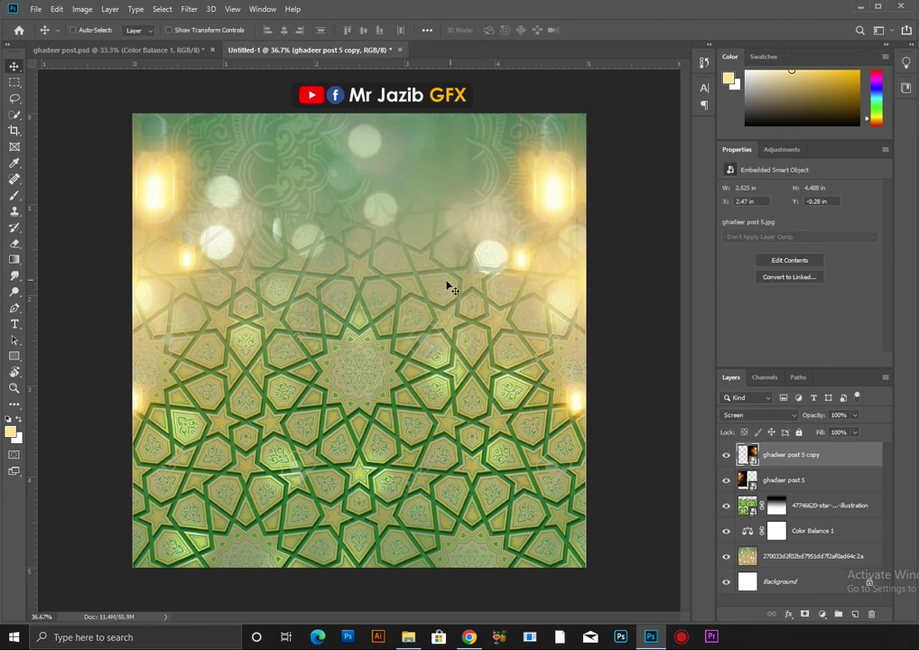
pyautogui.keyDown('shift'); pyautogui.click(773, 481); pyautogui.keyUp('shift')
pyautogui.moveTo(773, 481); pyautogui.dragTo(790, 511)
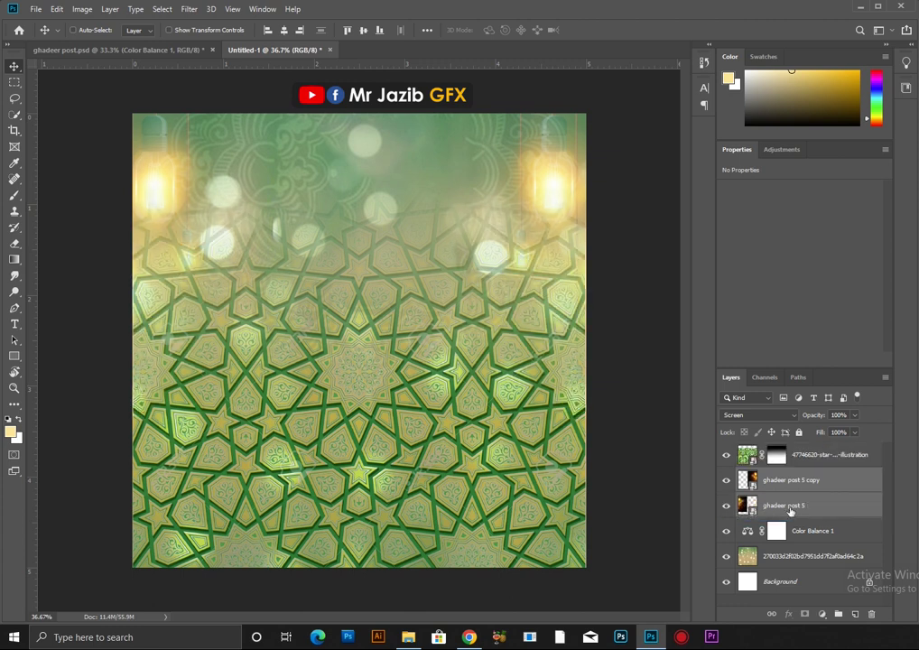
pyautogui.click(801, 457)
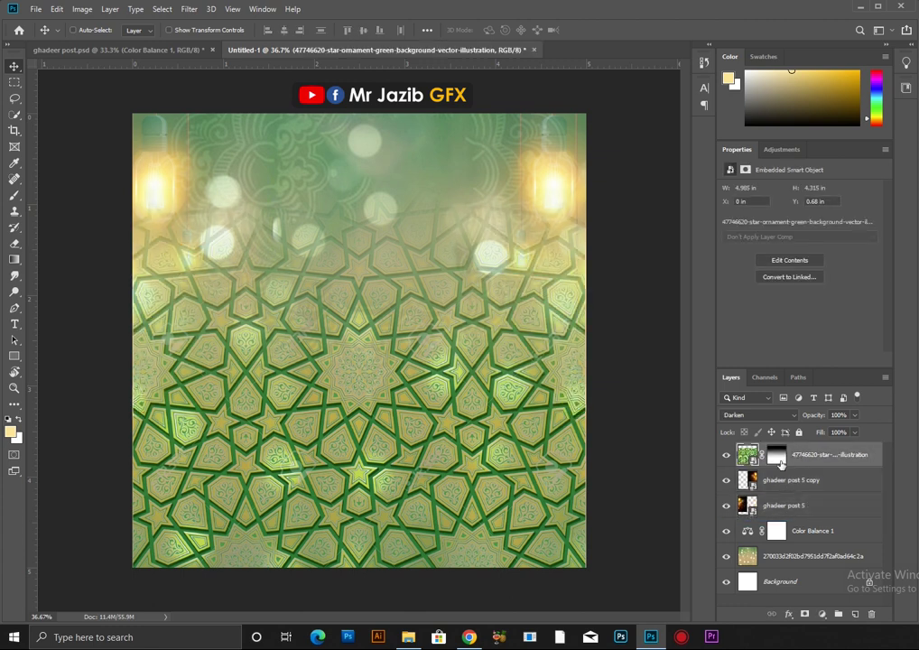
# On a new layer, draw a Foreground-to-Transparent gradient rising from the bottom
pyautogui.click(854, 614)
pyautogui.click(14, 260)
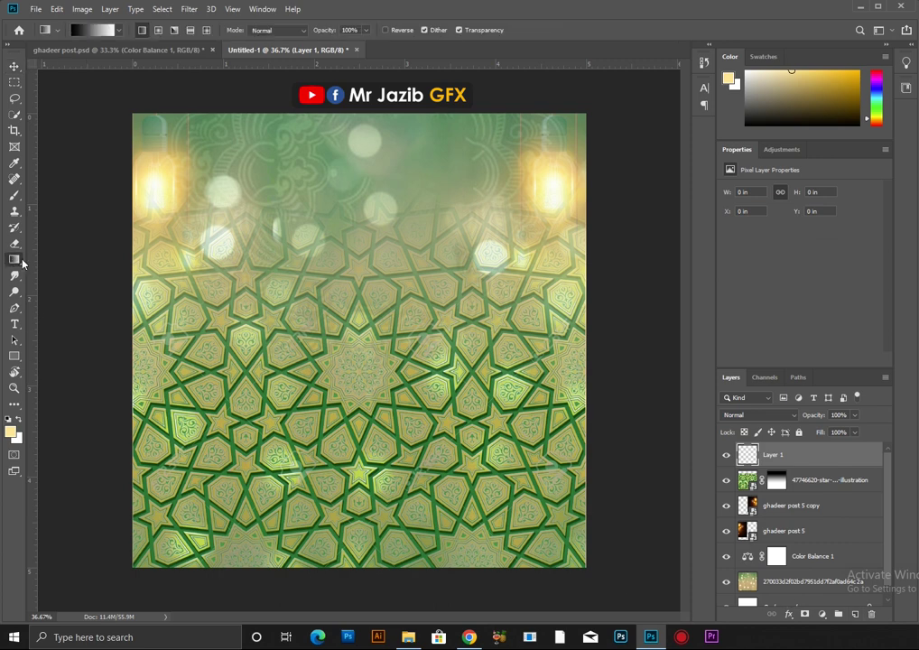
pyautogui.click(94, 30)
pyautogui.click(224, 333)
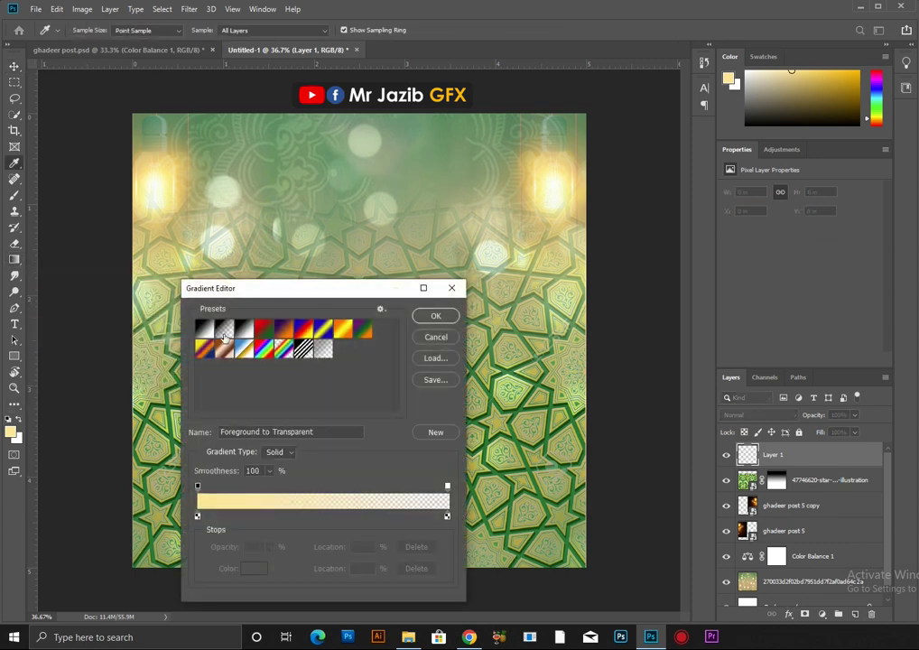
pyautogui.click(435, 316)
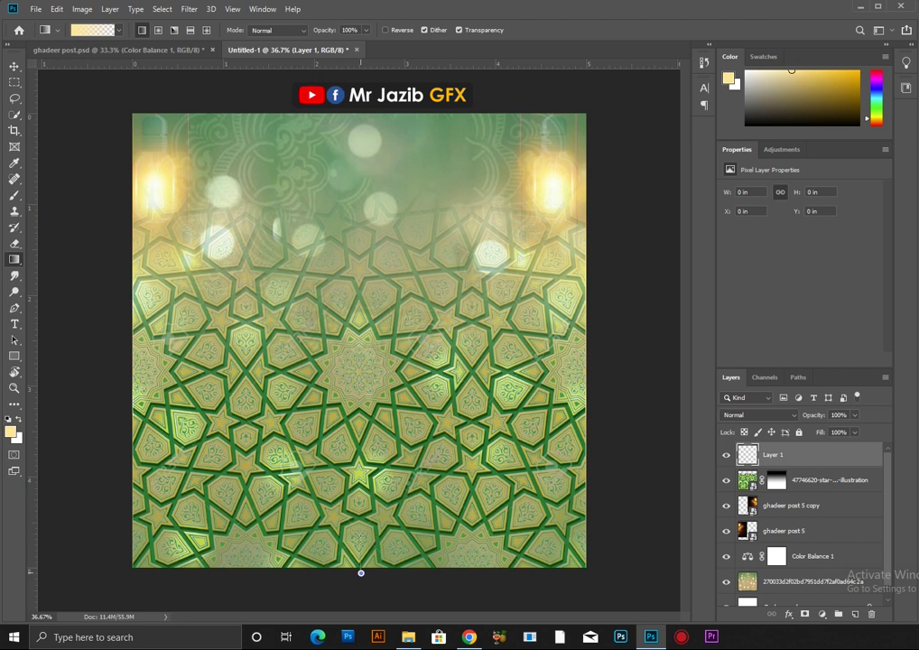
pyautogui.moveTo(346, 313); pyautogui.dragTo(347, 297)
pyautogui.hotkey('ctrl', 'z')
pyautogui.moveTo(370, 574); pyautogui.dragTo(354, 241)
# Place the dark green texture and clip it to the gradient layer
pyautogui.hotkey('alt', 'Tab')
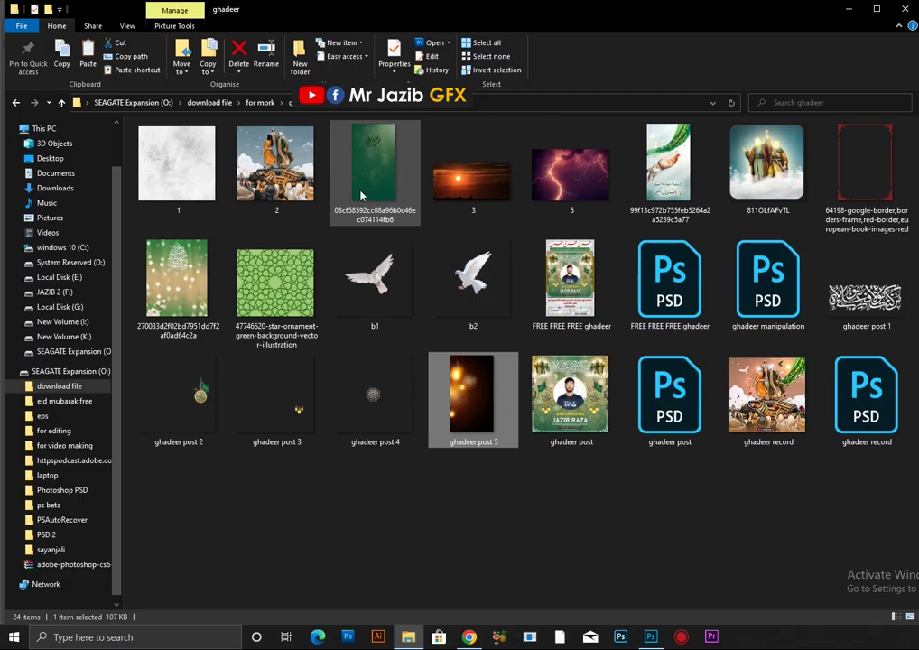
pyautogui.moveTo(369, 174)
pyautogui.mouseDown()
pyautogui.moveTo(508, 343)
pyautogui.moveTo(593, 341)
pyautogui.mouseUp()
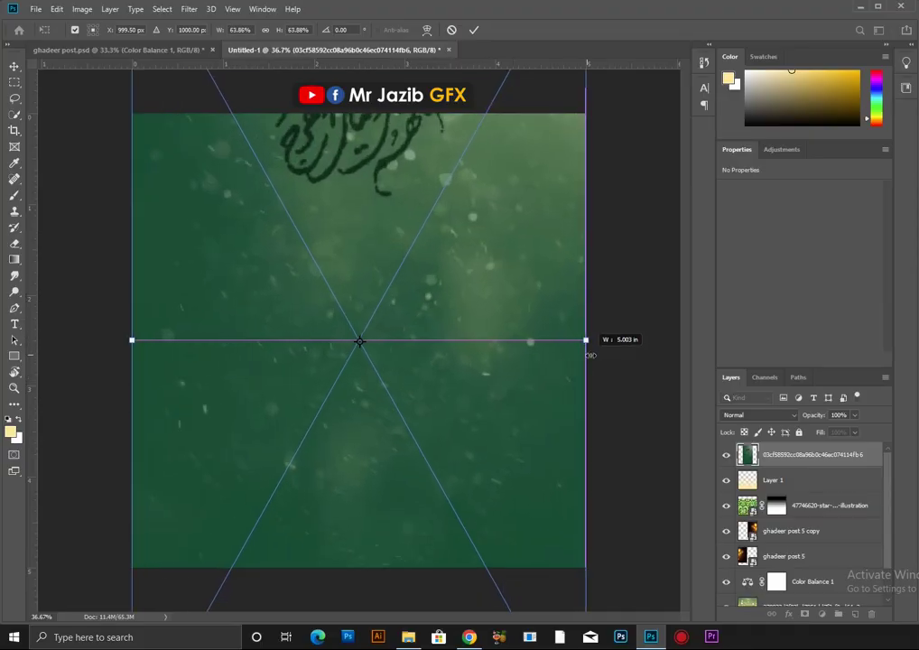
pyautogui.press('Return')
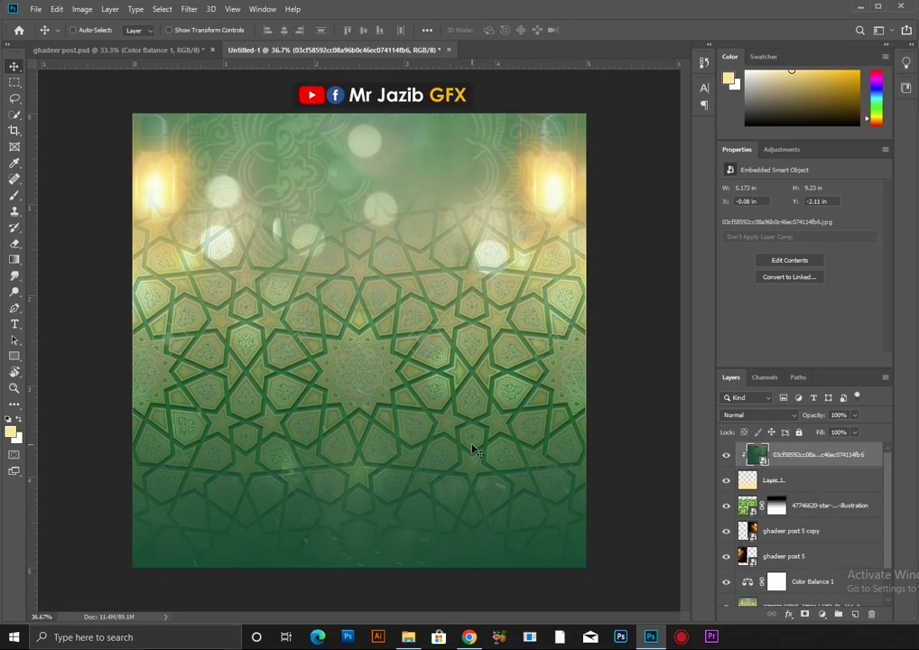
pyautogui.hotkey('alt', 'Tab')
# Place the red ornamental border image at the top-left
pyautogui.moveTo(849, 242); pyautogui.dragTo(359, 339)
pyautogui.press('Return')
pyautogui.moveTo(271, 266); pyautogui.dragTo(206, 233)
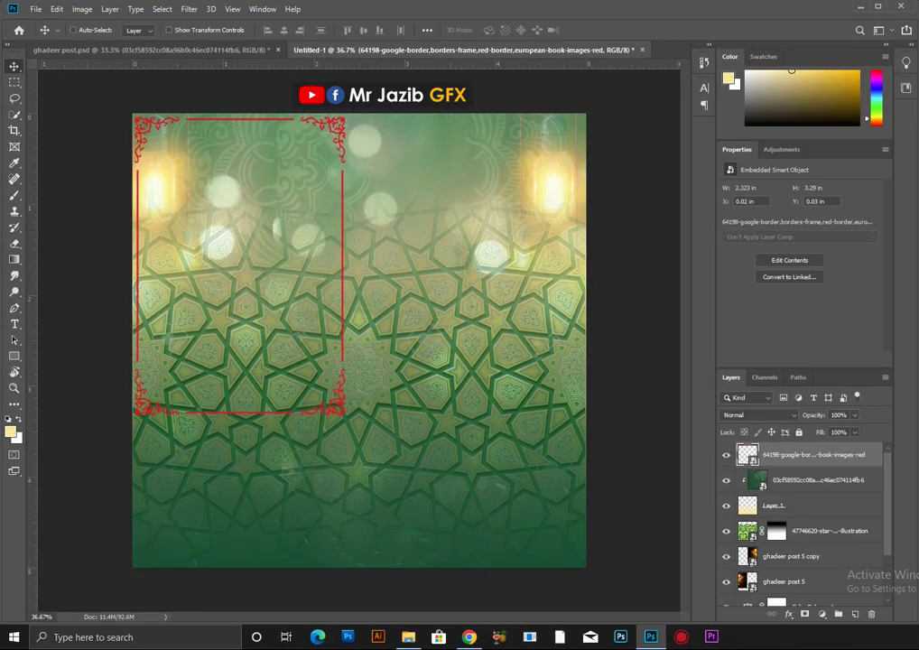
# Stretch the border across the full canvas width and move its bottom corners down
pyautogui.press('m')
pyautogui.moveTo(252, 114); pyautogui.dragTo(396, 471)
pyautogui.hotkey('ctrl', 't')
pyautogui.moveTo(396, 414); pyautogui.dragTo(586, 411)
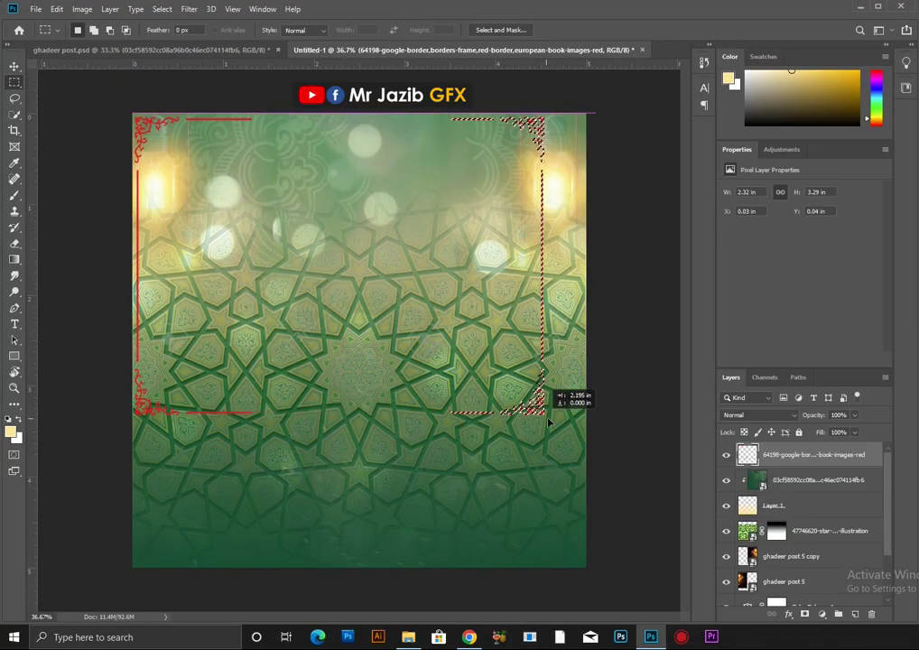
pyautogui.press('Return')
pyautogui.moveTo(596, 357); pyautogui.dragTo(107, 505)
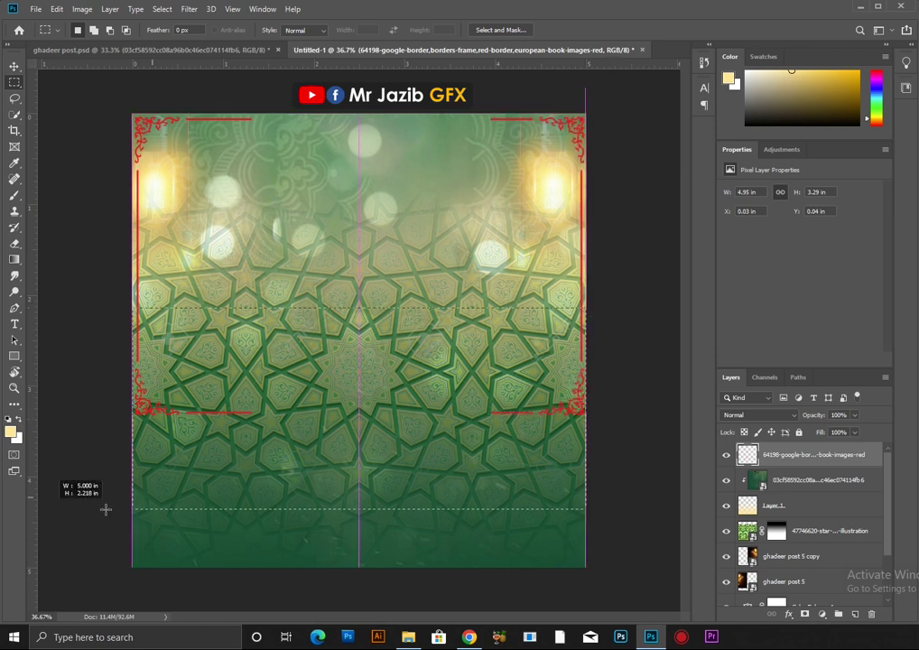
pyautogui.moveTo(148, 424); pyautogui.dragTo(148, 573)
# Stretch the side and edge strips of the border to close the frame's gaps
pyautogui.moveTo(137, 269); pyautogui.dragTo(585, 327)
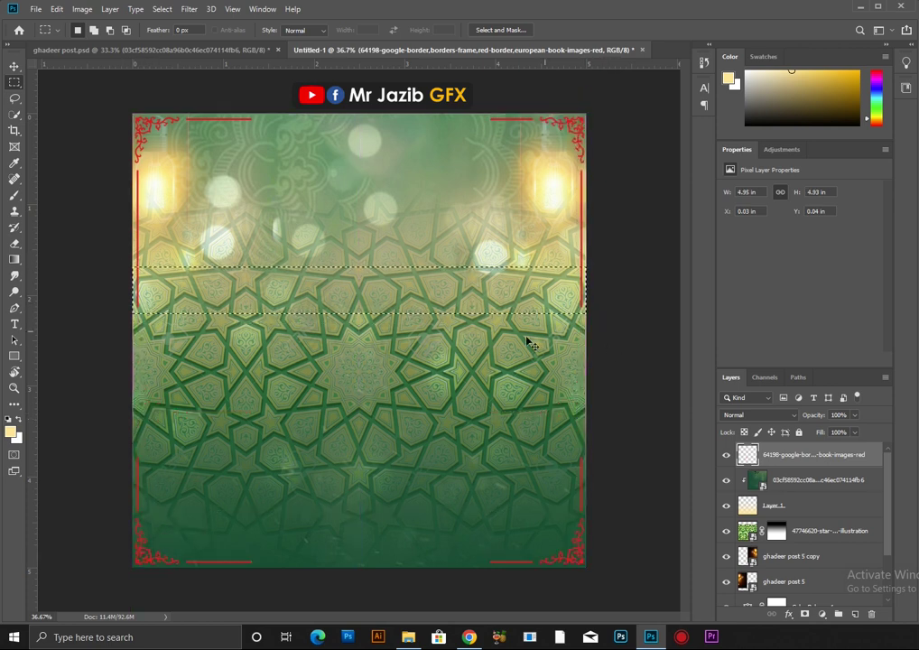
pyautogui.hotkey('ctrl', 't')
pyautogui.moveTo(359, 327); pyautogui.dragTo(359, 505)
pyautogui.press('Return')
pyautogui.moveTo(216, 114)
pyautogui.mouseDown()
pyautogui.moveTo(272, 258)
pyautogui.moveTo(262, 576)
pyautogui.mouseUp()
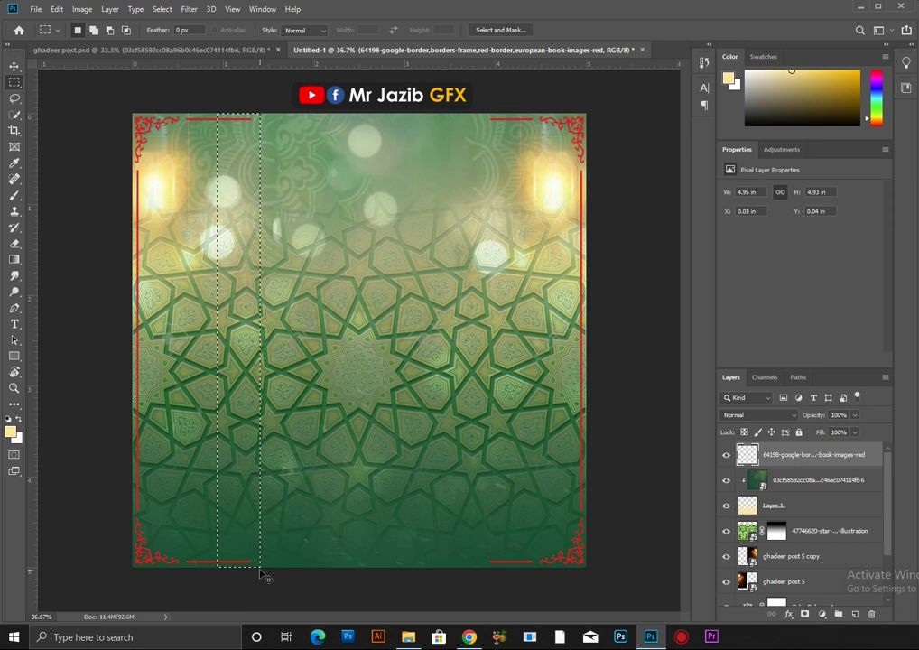
pyautogui.hotkey('ctrl', 't')
pyautogui.moveTo(263, 336); pyautogui.dragTo(571, 336)
pyautogui.press('Return')
# Give the border layer a white Color Overlay
pyautogui.press('v')
pyautogui.rightClick(827, 492)
pyautogui.click(858, 117)
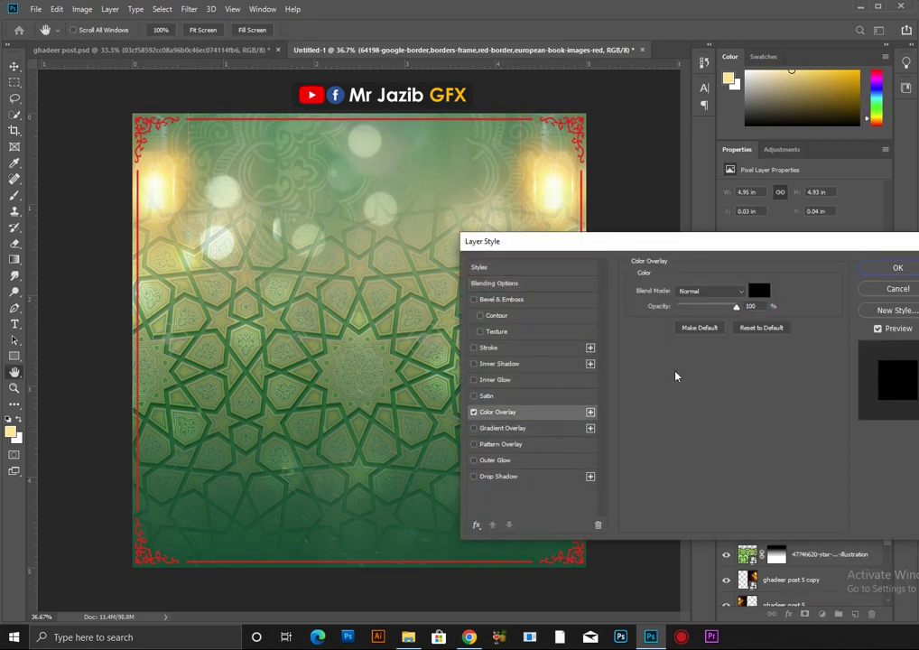
pyautogui.click(759, 292)
pyautogui.click(693, 353)
pyautogui.moveTo(723, 323); pyautogui.dragTo(458, 317)
pyautogui.click(704, 341)
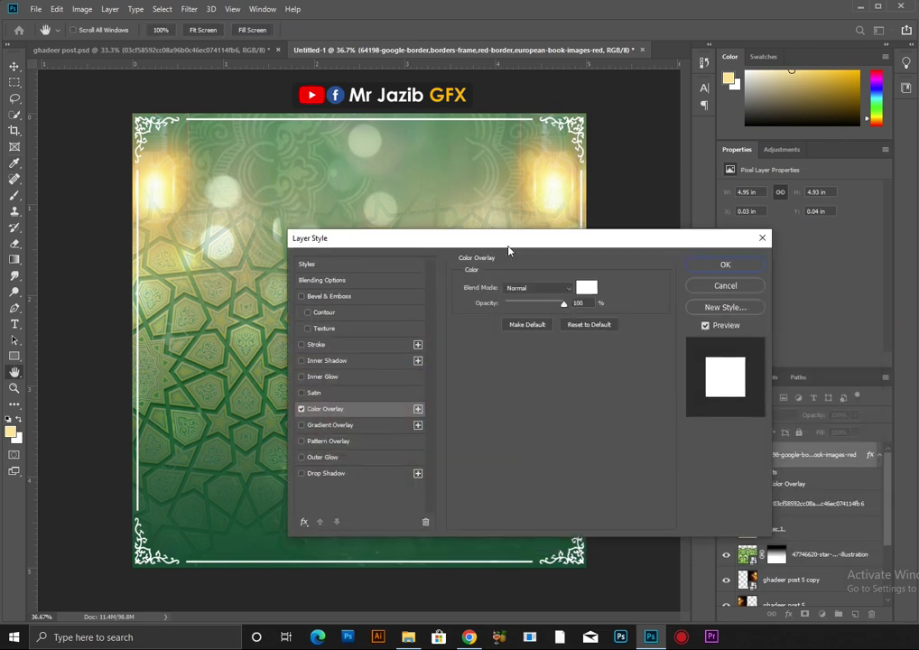
pyautogui.press('Return')
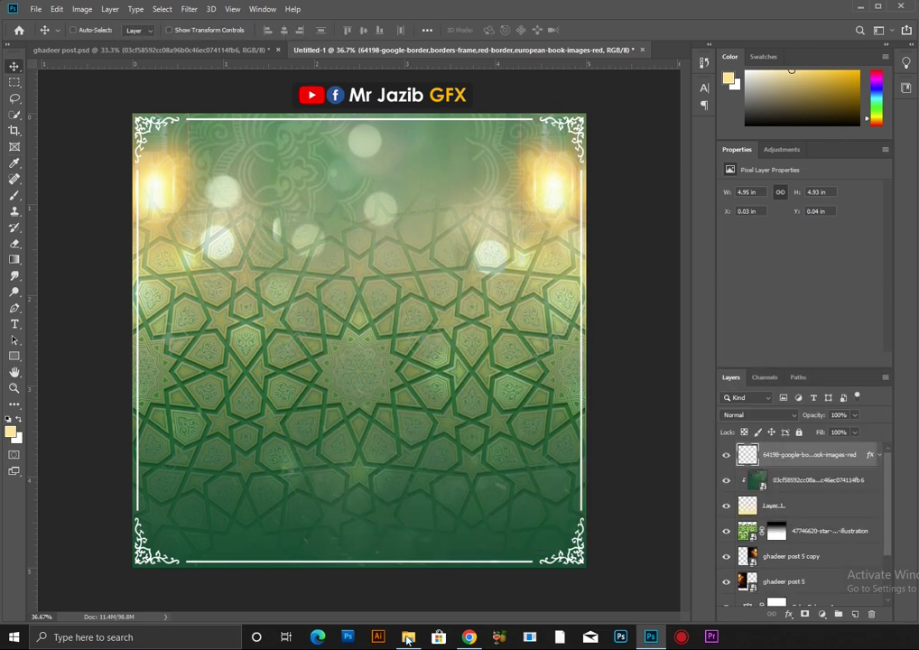
# Place the 'ghadeer post 1' calligraphy and move it near the top
pyautogui.click(408, 636)
pyautogui.moveTo(878, 287); pyautogui.dragTo(360, 341)
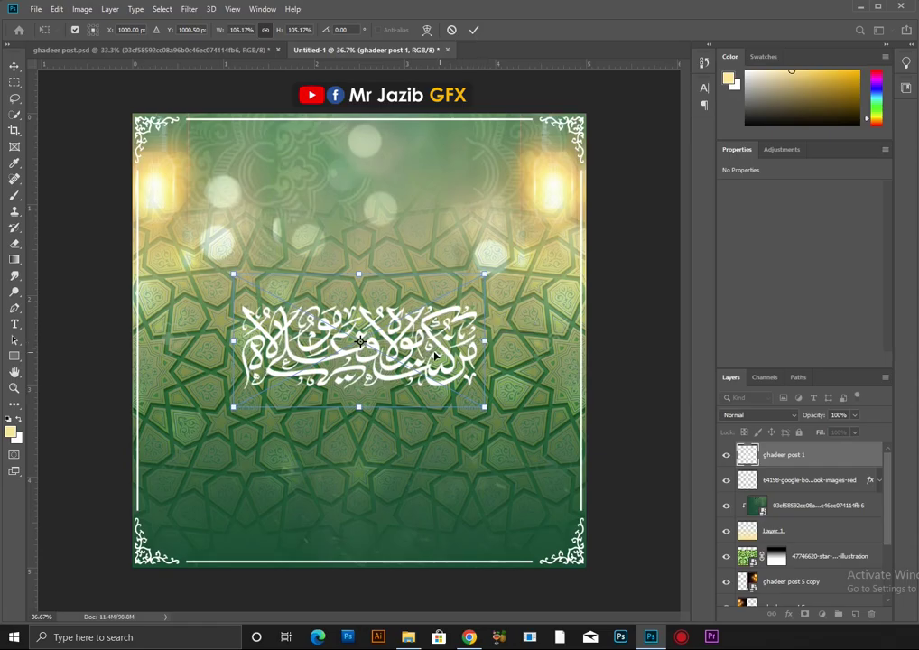
pyautogui.press('Return')
pyautogui.moveTo(434, 356); pyautogui.dragTo(434, 196)
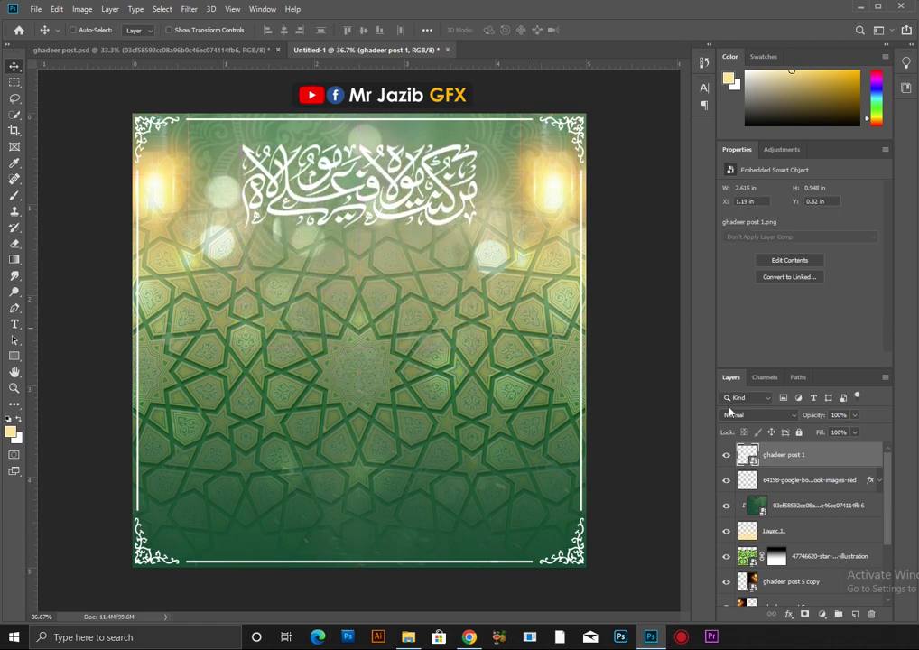
# Add Bevel & Emboss (size 131, depth 553, shadow opacity 4) and a Drop Shadow to the calligraphy
pyautogui.rightClick(798, 456)
pyautogui.click(558, 142)
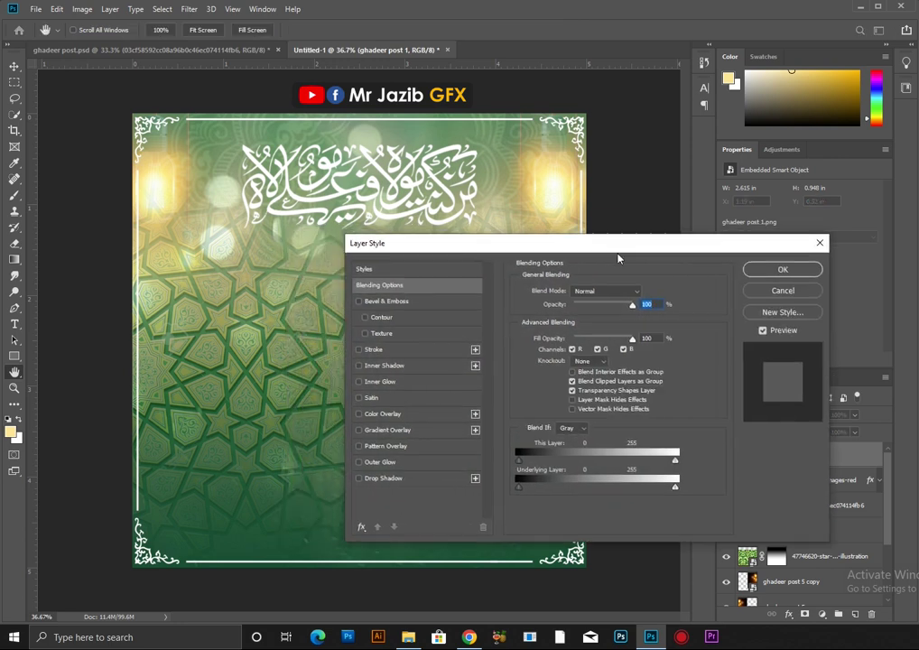
pyautogui.click(438, 319)
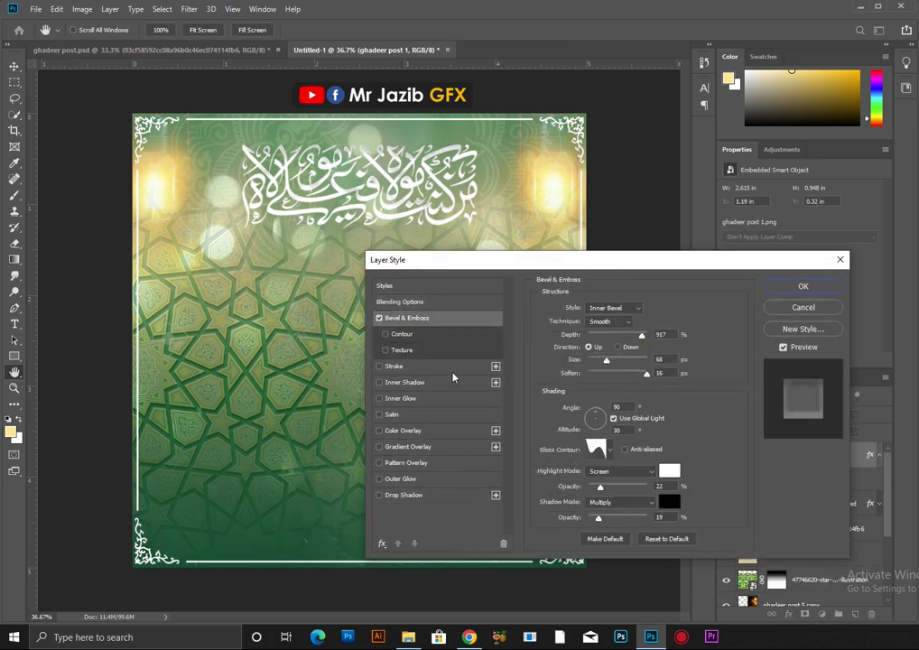
pyautogui.moveTo(612, 364); pyautogui.dragTo(620, 362)
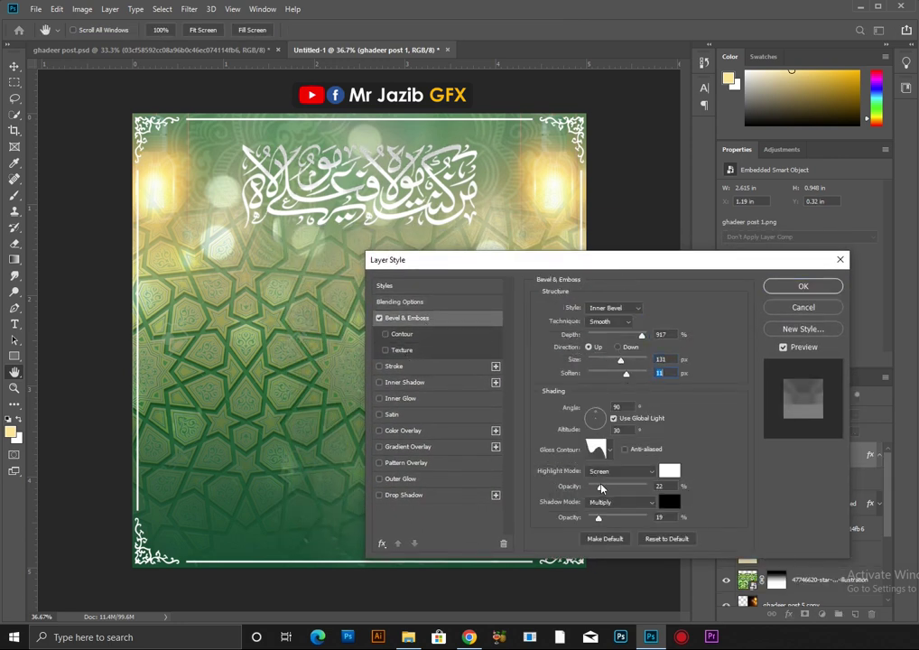
pyautogui.click(609, 450)
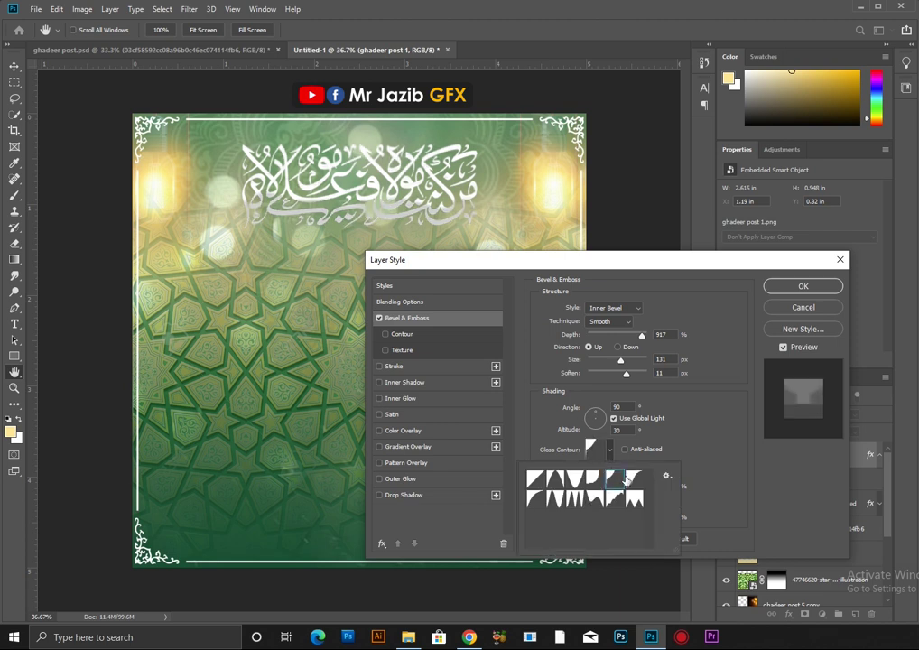
pyautogui.doubleClick(614, 490)
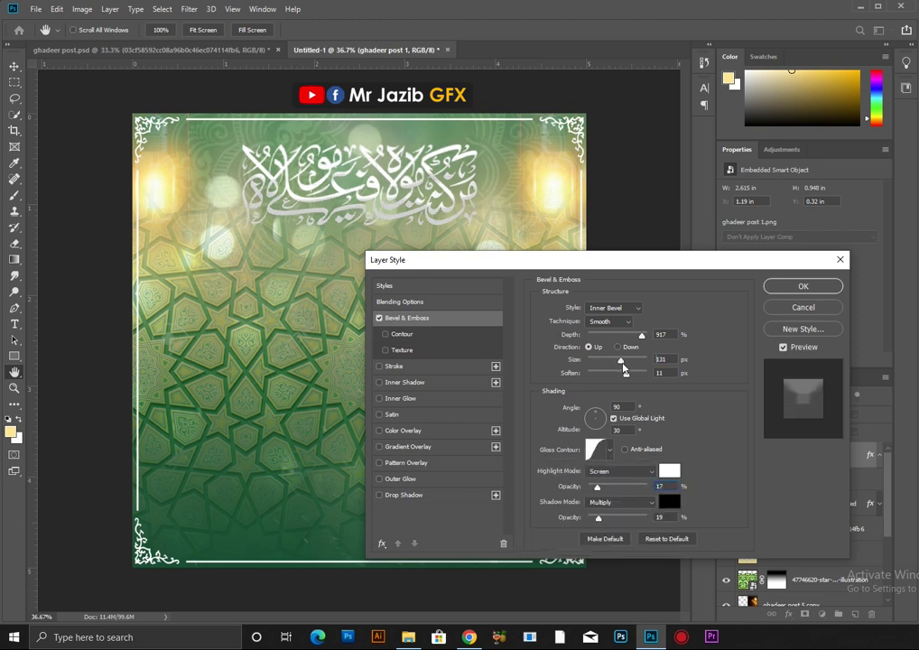
pyautogui.moveTo(642, 334); pyautogui.dragTo(619, 334)
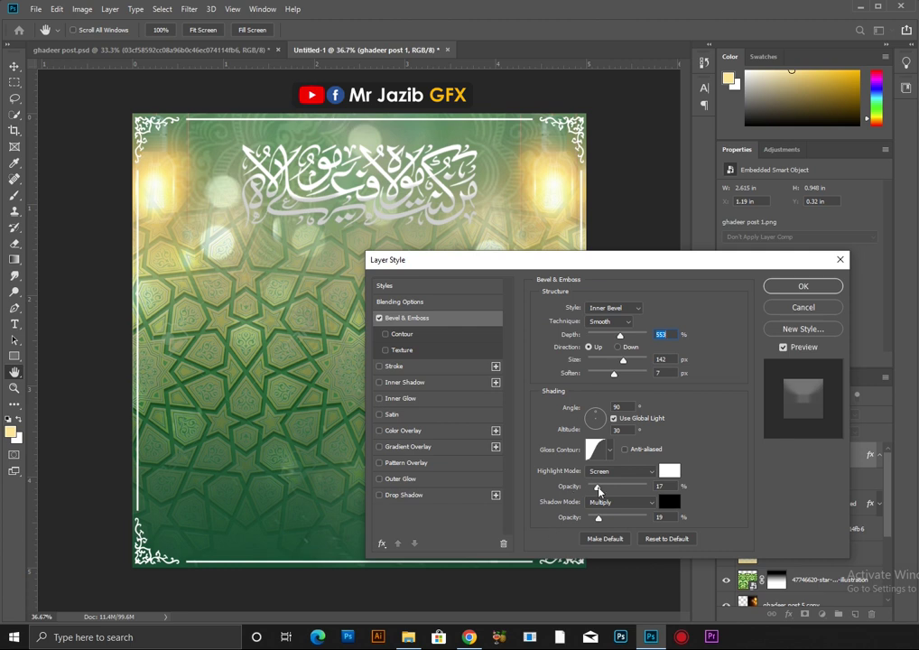
pyautogui.moveTo(599, 527); pyautogui.dragTo(591, 520)
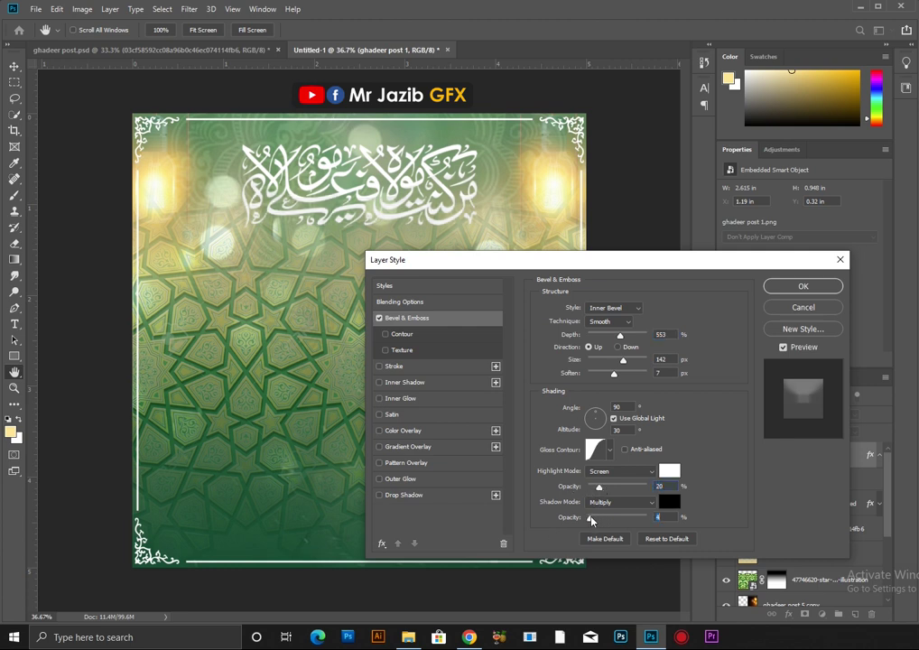
pyautogui.click(394, 496)
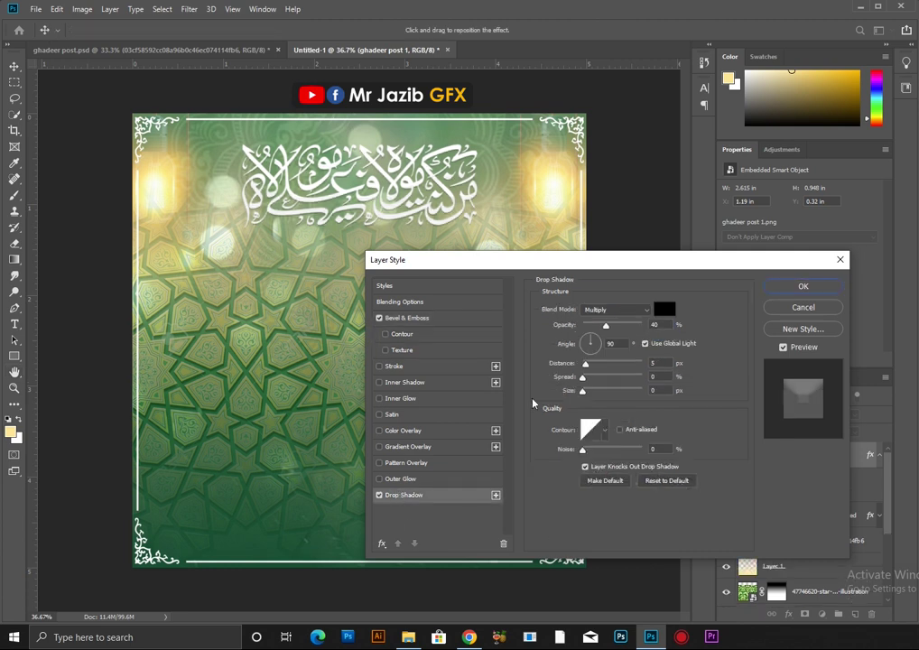
pyautogui.click(800, 287)
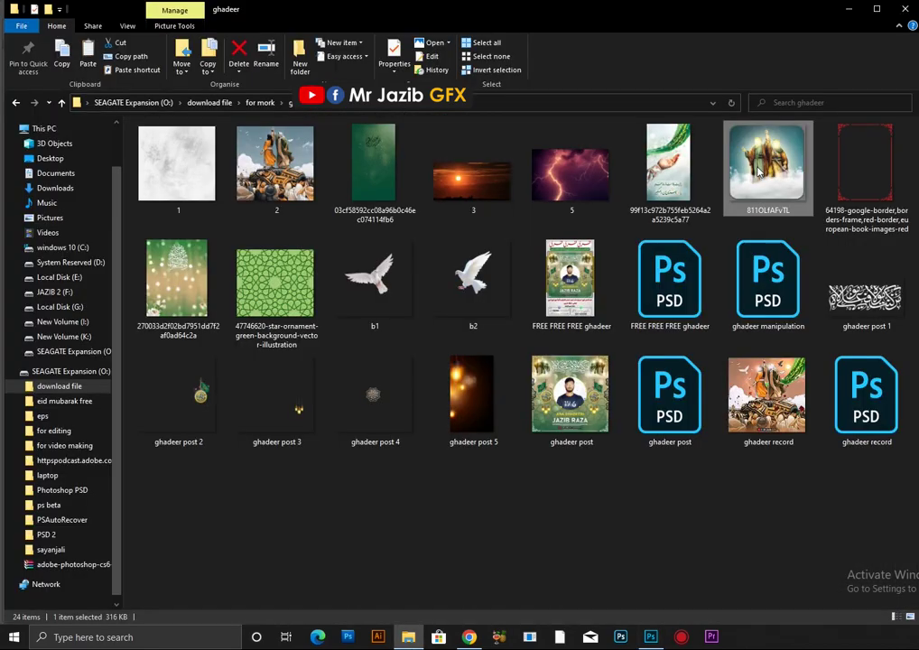
# Place the two-figure image, shrink it and move it to the top-right corner
pyautogui.moveTo(758, 169); pyautogui.dragTo(494, 265)
pyautogui.moveTo(587, 340); pyautogui.dragTo(452, 341)
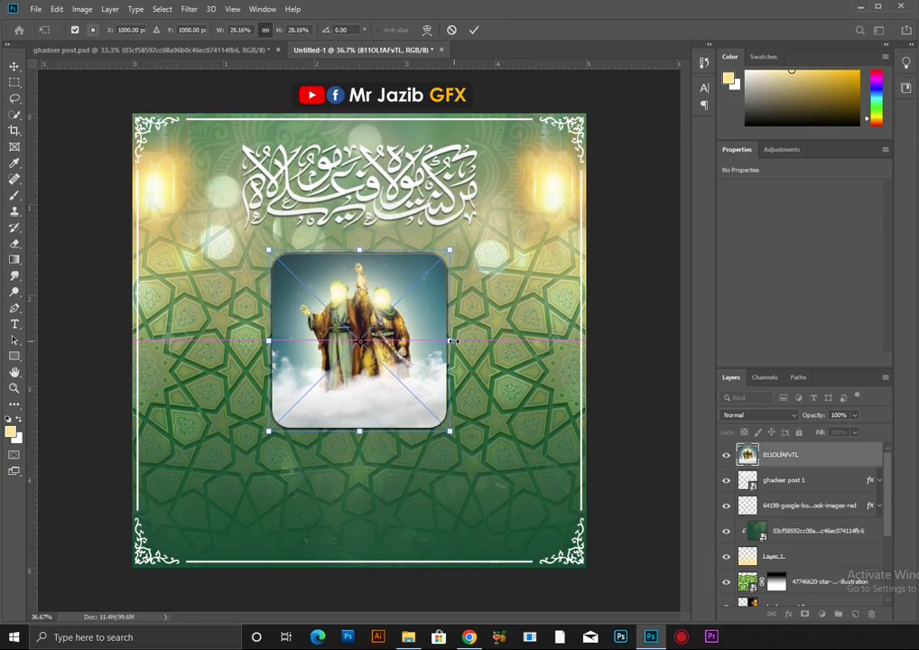
pyautogui.press('Return')
pyautogui.moveTo(402, 375)
pyautogui.mouseDown()
pyautogui.moveTo(553, 236)
pyautogui.moveTo(545, 249)
pyautogui.mouseUp()
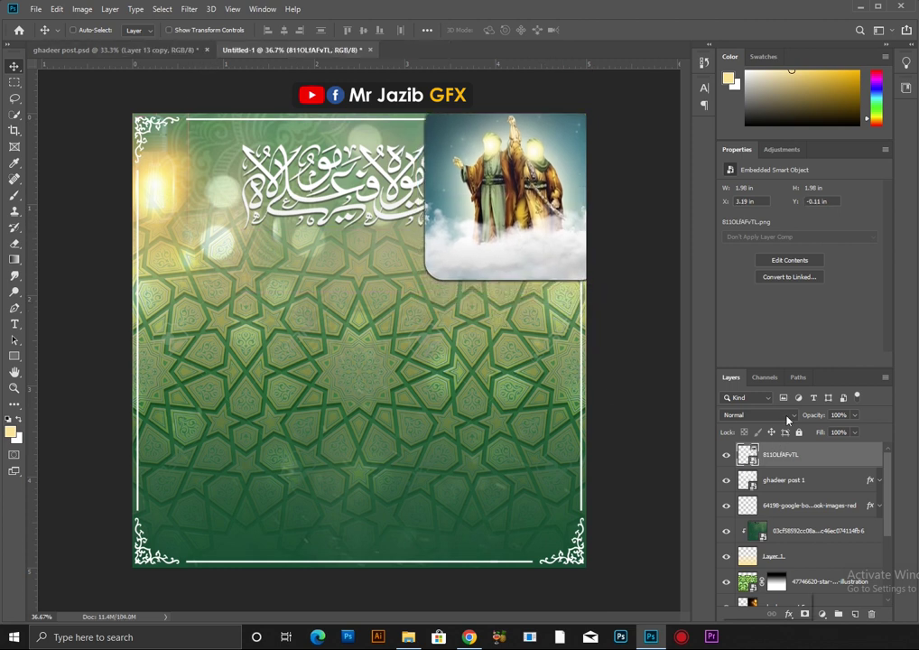
# Set the figures image to Luminosity and brush away its hard edges on a mask
pyautogui.click(763, 416)
pyautogui.click(736, 614)
pyautogui.click(805, 614)
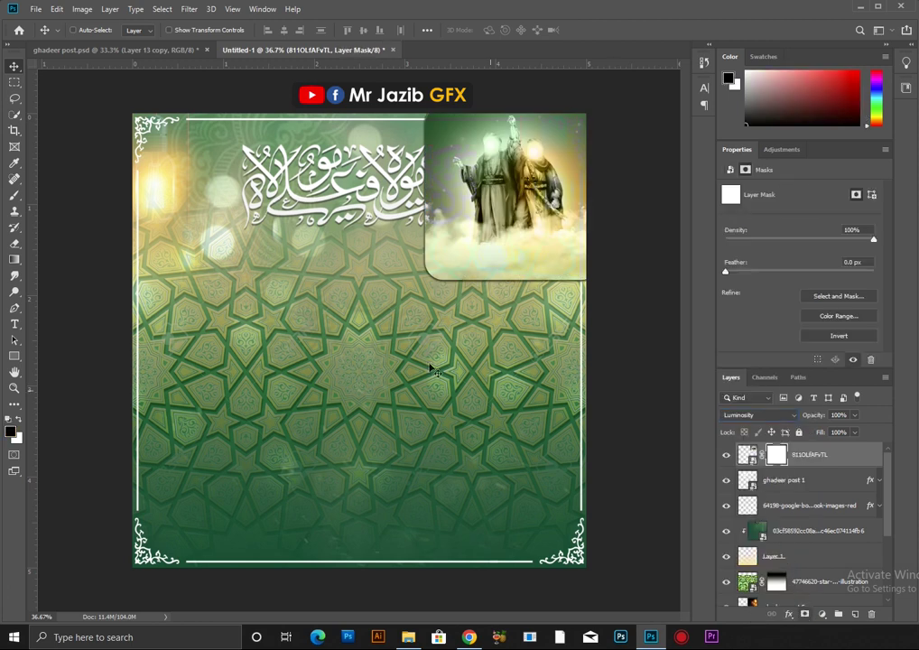
pyautogui.press('b')
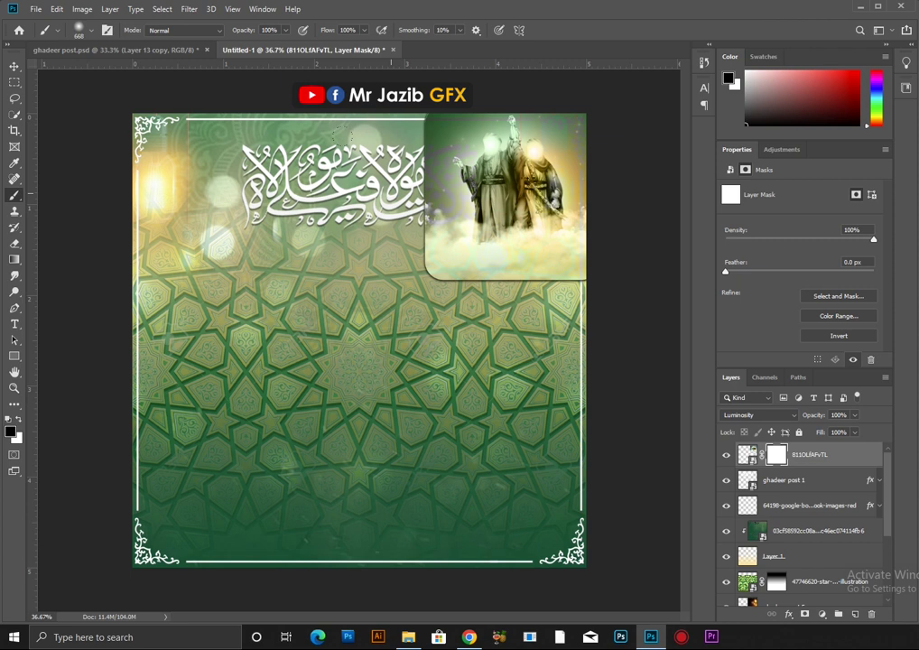
pyautogui.moveTo(361, 136); pyautogui.dragTo(352, 136)
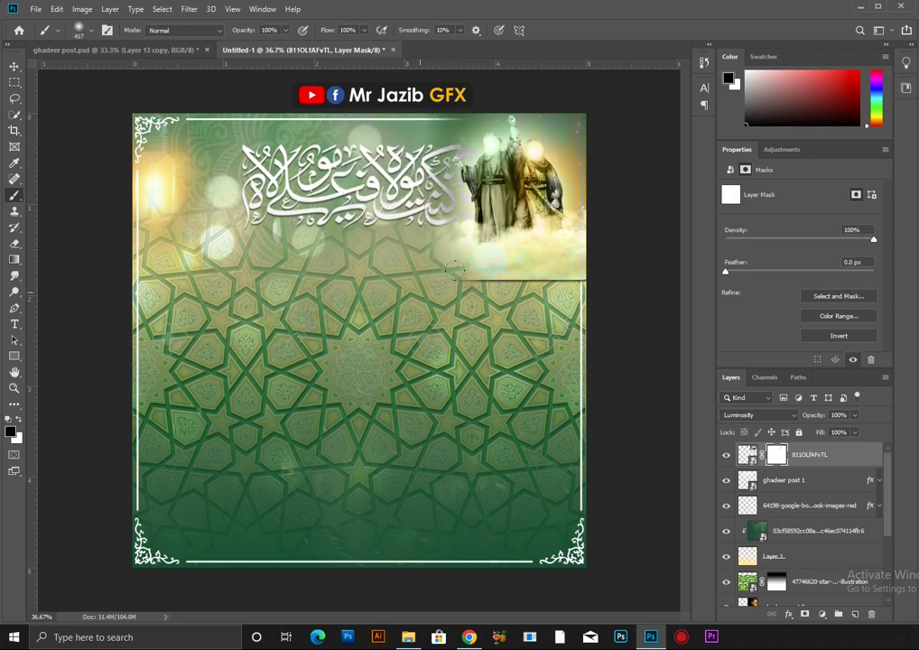
pyautogui.moveTo(370, 217); pyautogui.dragTo(461, 221)
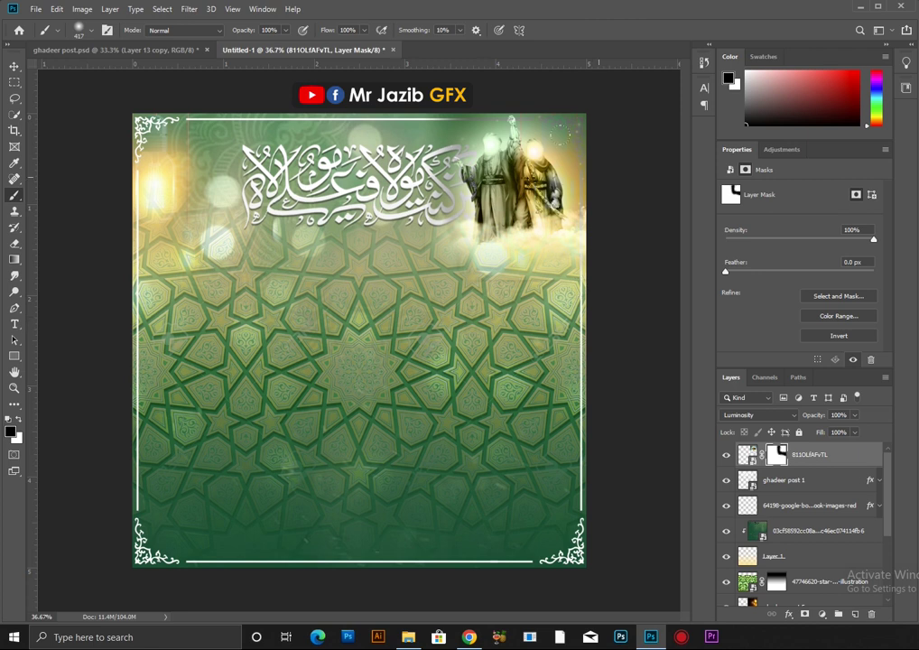
pyautogui.press('v')
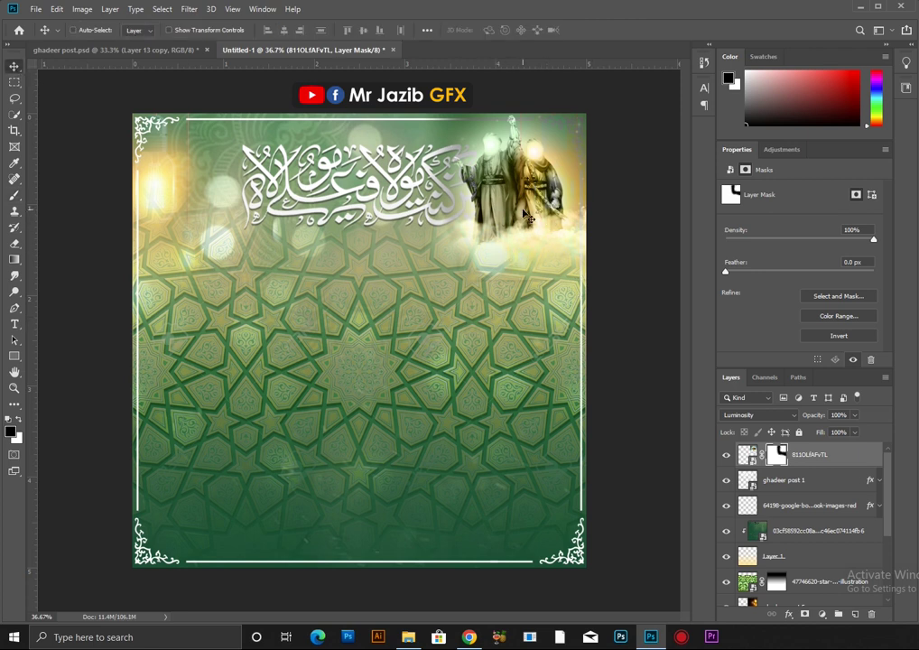
# Shrink the figures, move them below the calligraphy, and Alt-drag a copy to the left
pyautogui.hotkey('ctrl', 't')
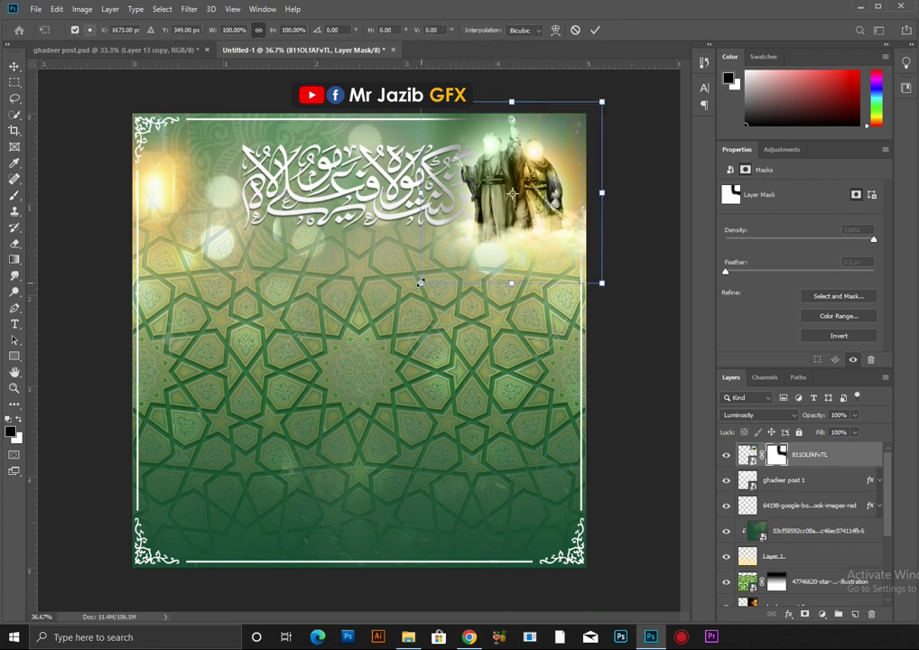
pyautogui.moveTo(421, 282); pyautogui.dragTo(442, 257)
pyautogui.press('Return')
pyautogui.moveTo(551, 145); pyautogui.dragTo(546, 160)
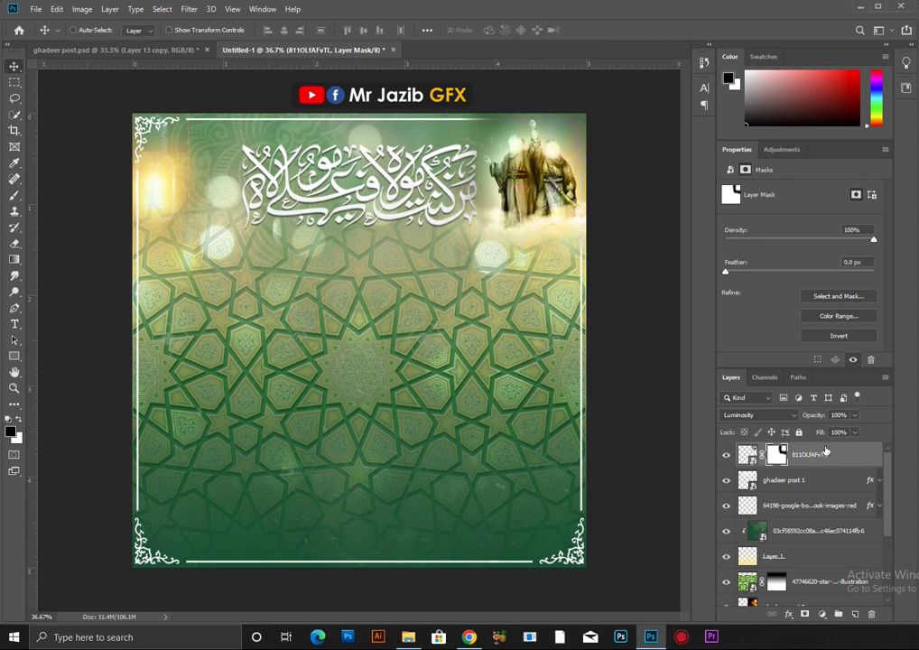
pyautogui.moveTo(825, 449); pyautogui.dragTo(812, 492)
pyautogui.moveTo(542, 194); pyautogui.dragTo(280, 226)
# Flip the left figures copy horizontally and move it to the left edge
pyautogui.hotkey('ctrl', 't')
pyautogui.rightClick(221, 210)
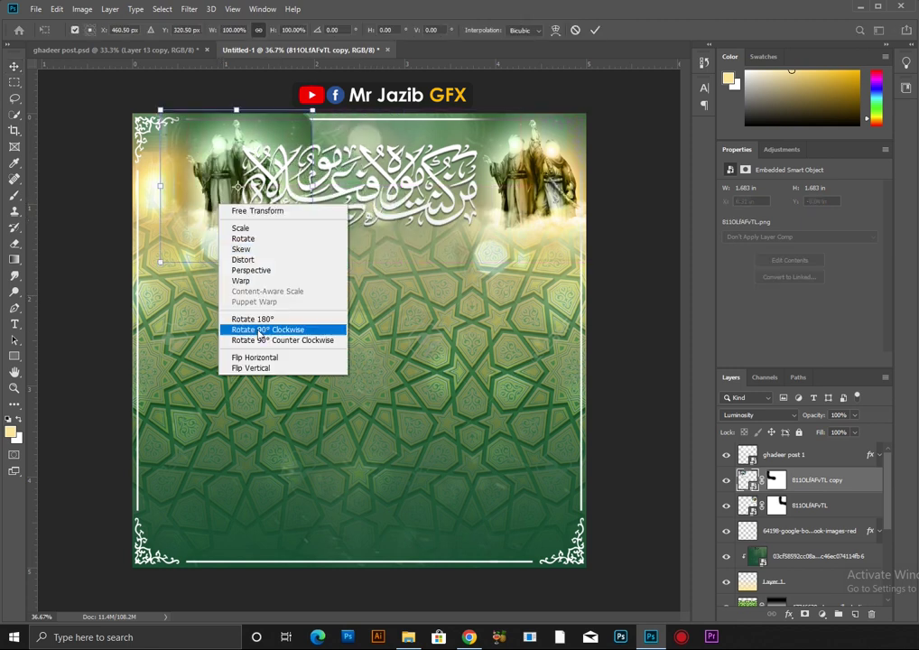
pyautogui.click(268, 358)
pyautogui.press('Return')
pyautogui.moveTo(235, 245); pyautogui.dragTo(166, 217)
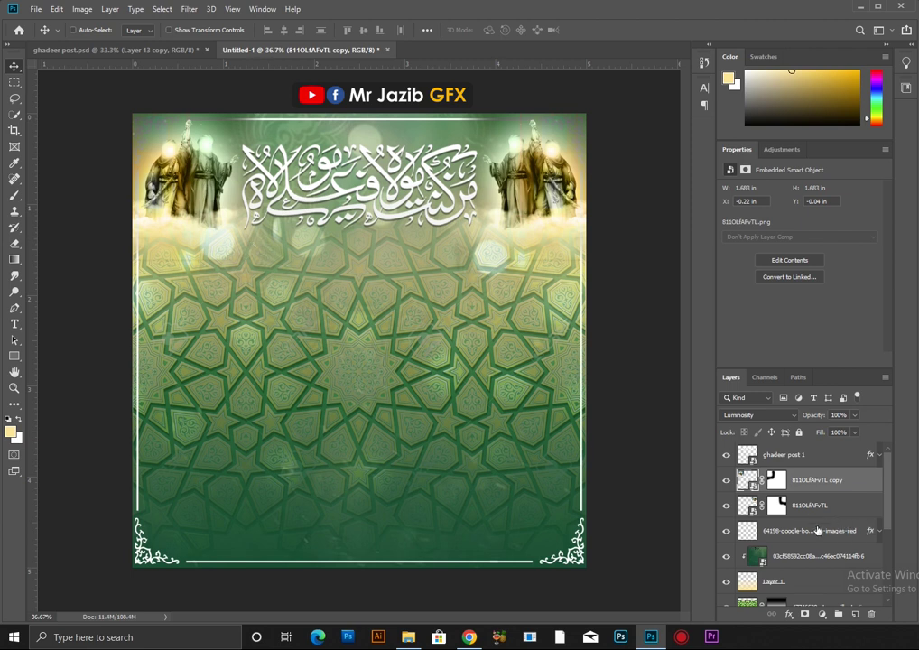
# Move the white border layer to the top of the layer stack
pyautogui.moveTo(817, 531); pyautogui.dragTo(792, 453)
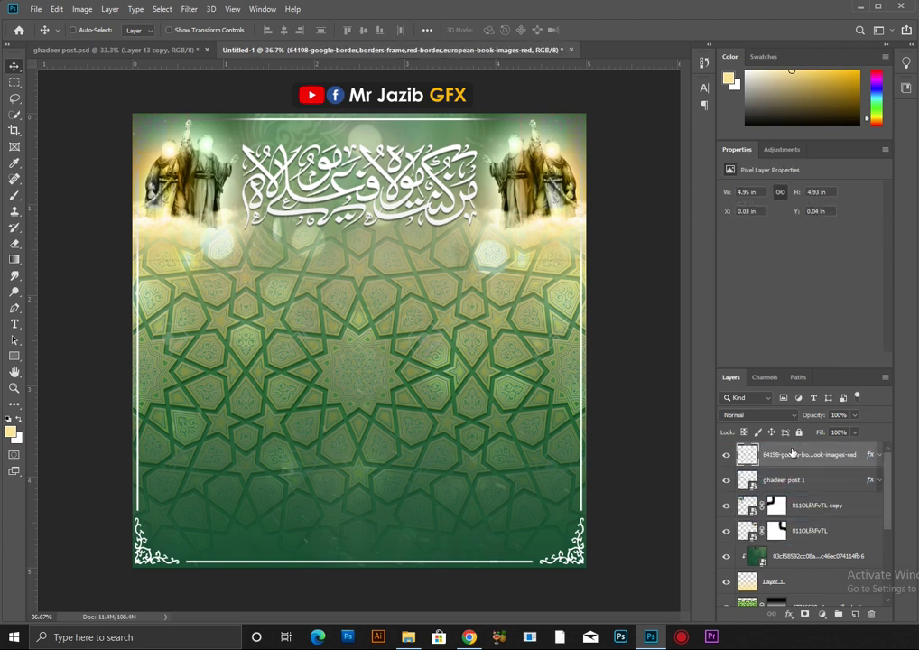
pyautogui.click(792, 484)
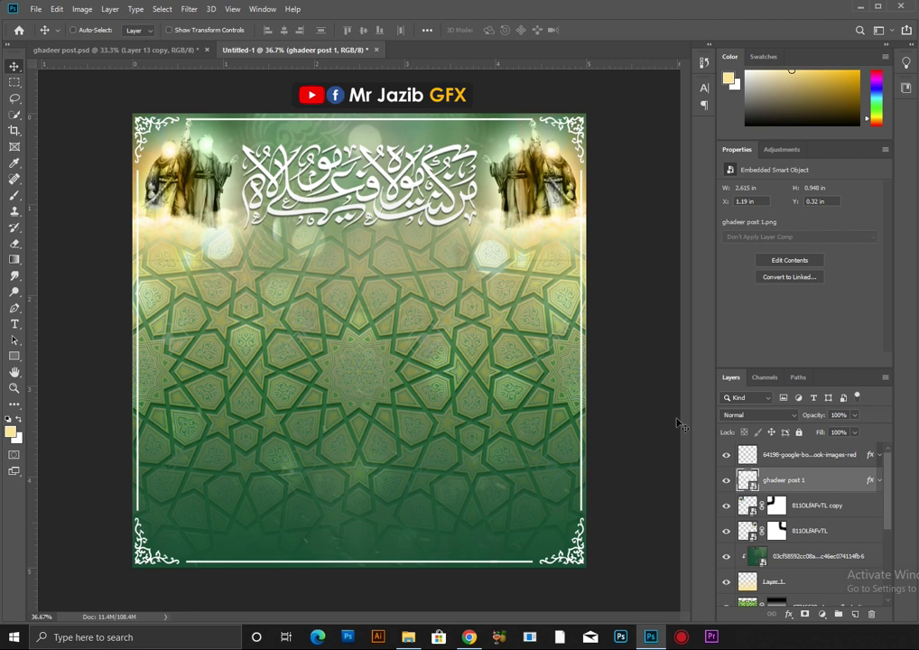
pyautogui.rightClick(23, 82)
pyautogui.click(72, 70)
# Draw a circle on a new top layer, fill it pale yellow and centre it horizontally
pyautogui.moveTo(280, 263)
pyautogui.mouseDown()
pyautogui.moveTo(392, 409)
pyautogui.moveTo(397, 384)
pyautogui.mouseUp()
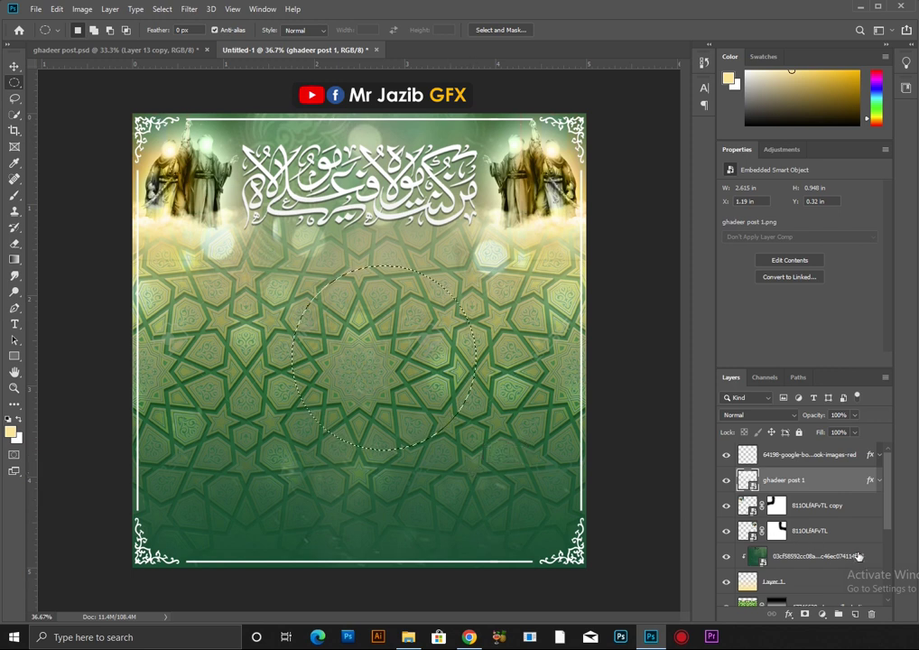
pyautogui.click(836, 454)
pyautogui.hotkey('ctrl', 'shift', 'alt', 'n')
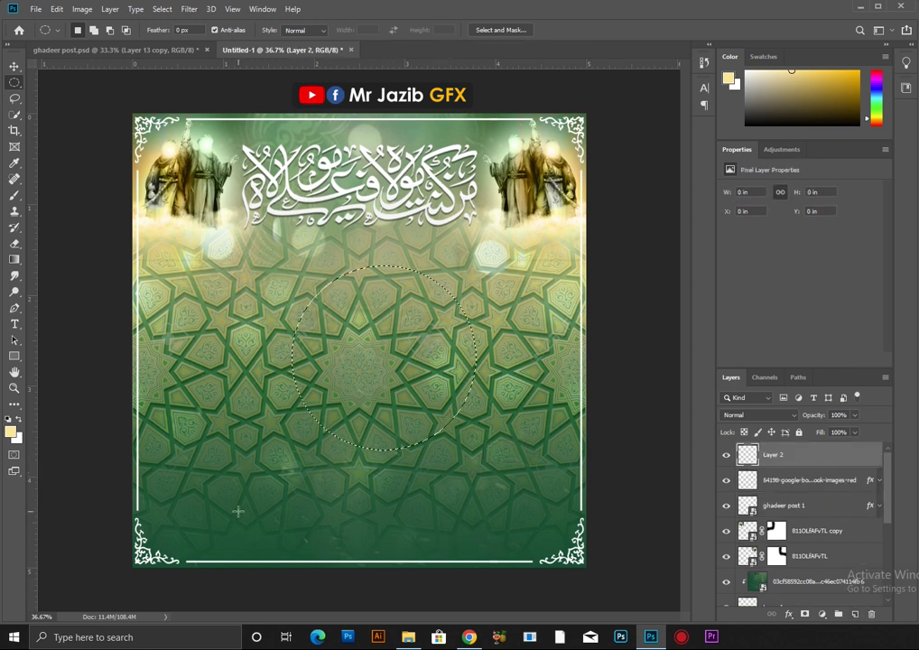
pyautogui.hotkey('alt', 'BackSpace')
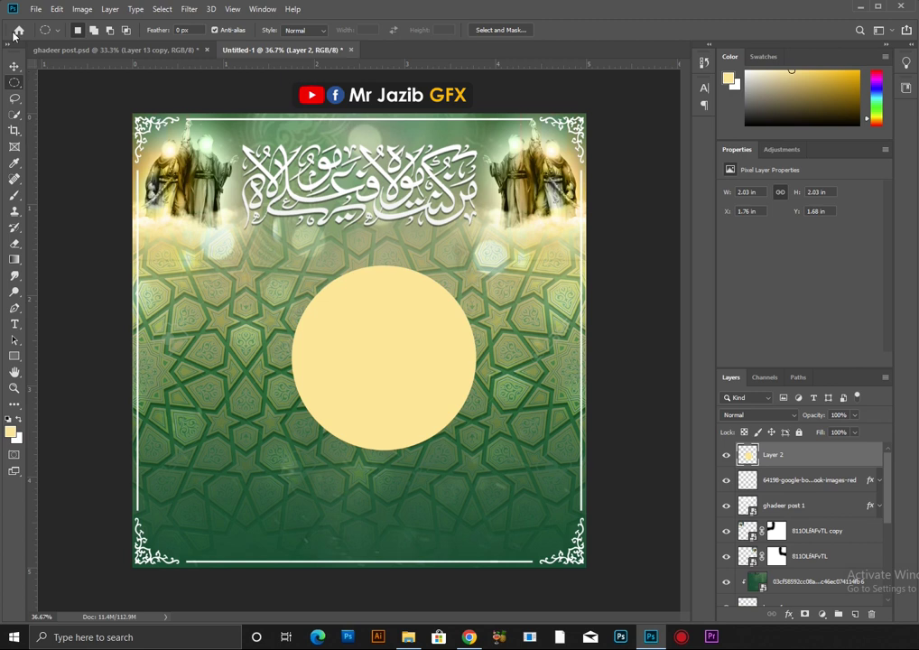
pyautogui.click(18, 64)
pyautogui.hotkey('ctrl', 'a')
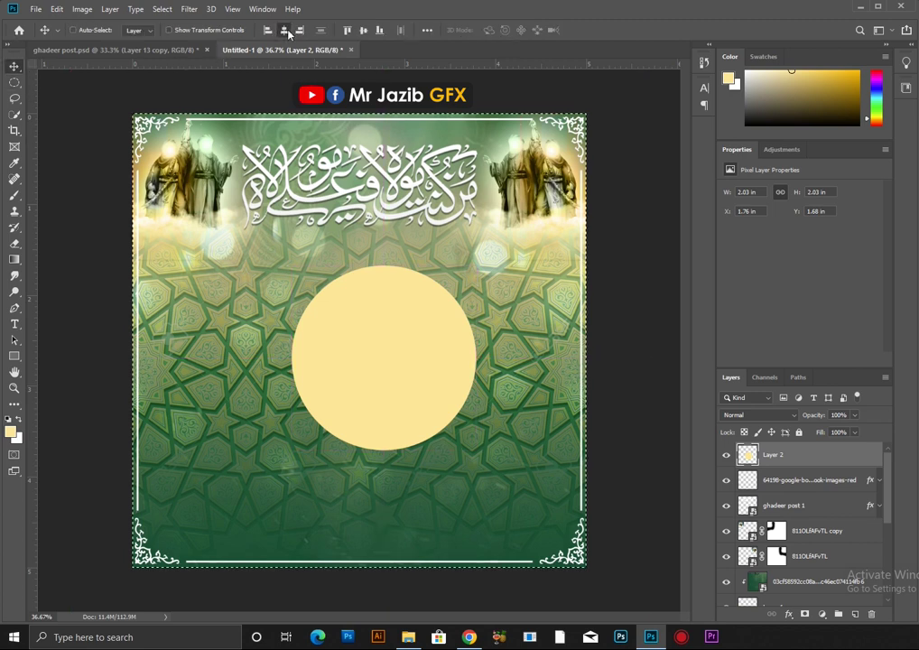
pyautogui.click(283, 30)
pyautogui.hotkey('ctrl', 'd')
# Give the circle an 8 px white stroke and paste the portrait photo above it
pyautogui.rightClick(793, 460)
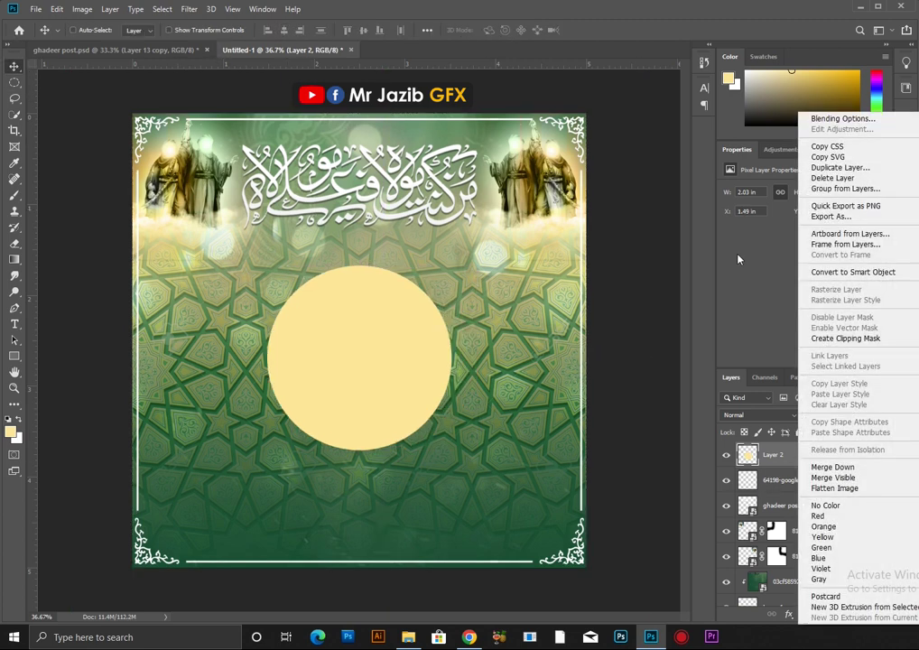
pyautogui.click(835, 118)
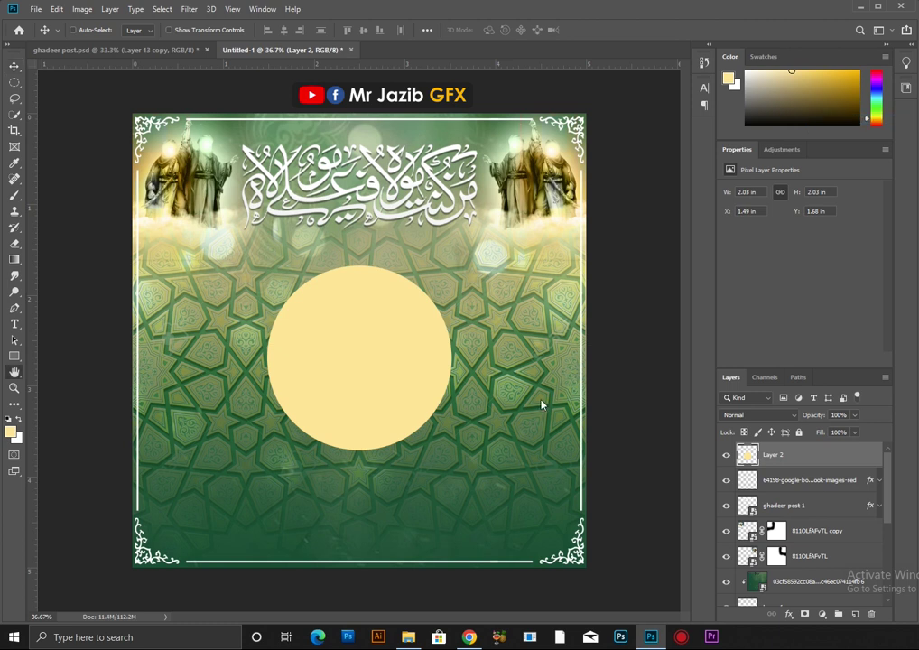
pyautogui.click(422, 367)
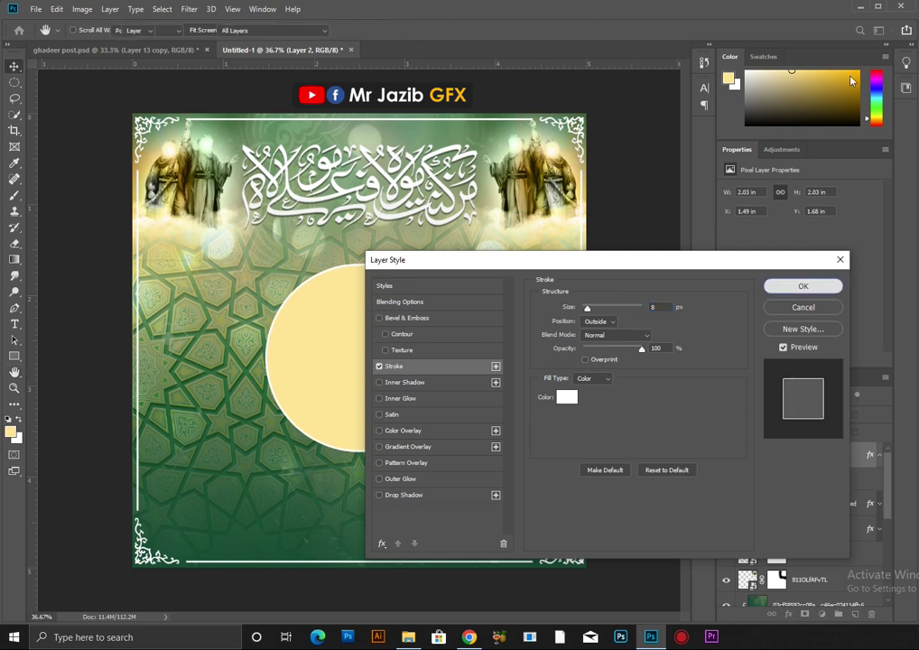
pyautogui.click(803, 286)
pyautogui.press('m')
pyautogui.hotkey('ctrl', 'v')
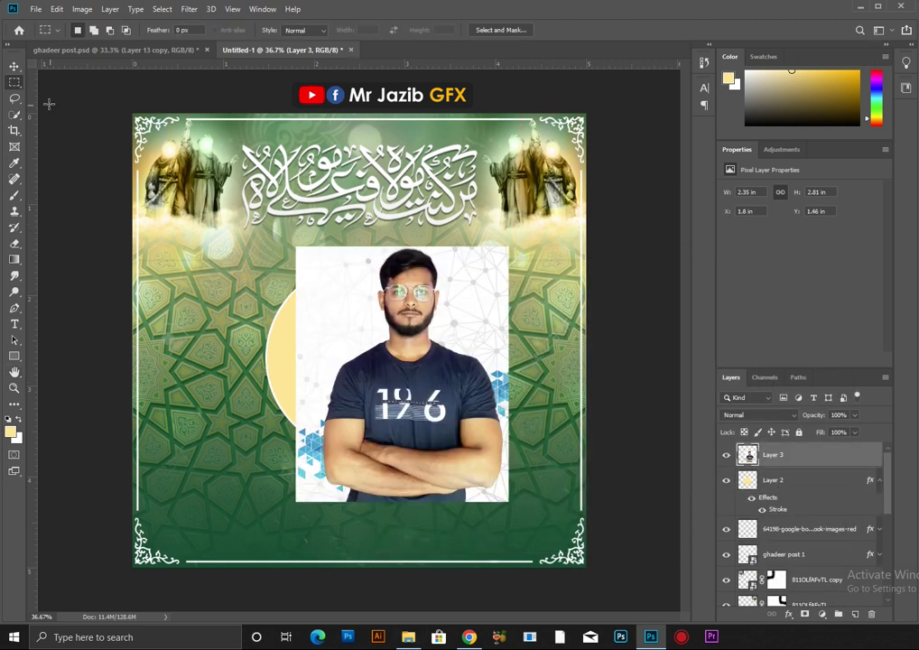
# Clip the portrait into the circle, scale it to about 91% and position it
pyautogui.click(16, 67)
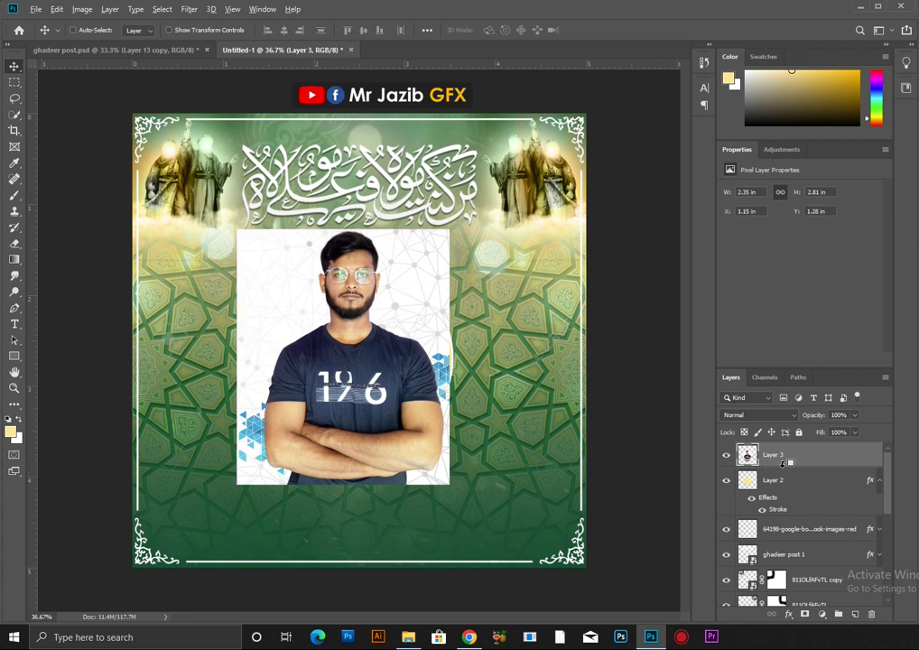
pyautogui.hotkey('ctrl', 'alt', 'g')
pyautogui.moveTo(379, 361); pyautogui.dragTo(387, 397)
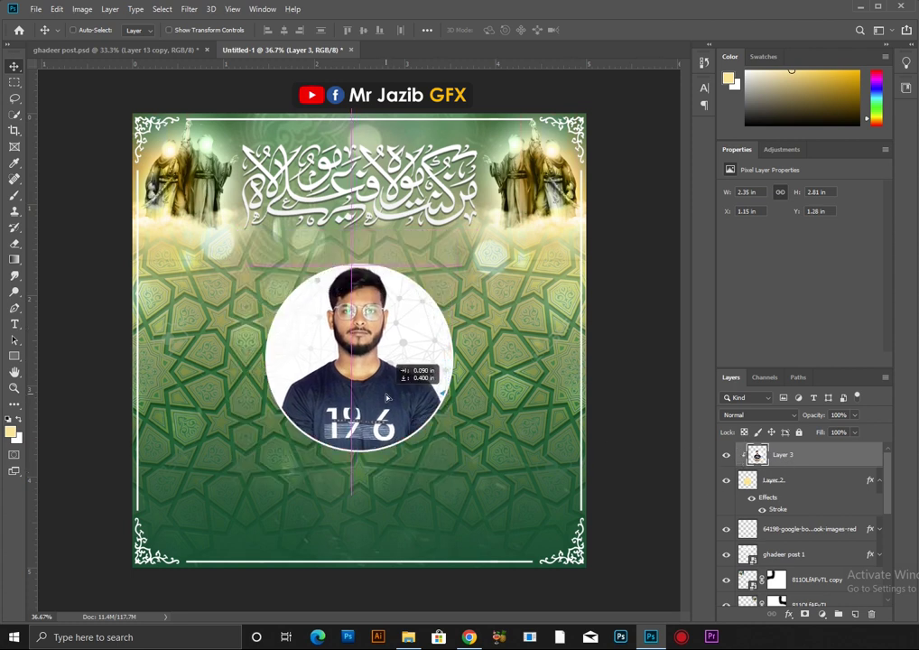
pyautogui.hotkey('ctrl', 't')
pyautogui.moveTo(455, 516); pyautogui.dragTo(439, 498)
pyautogui.moveTo(399, 390); pyautogui.dragTo(410, 386)
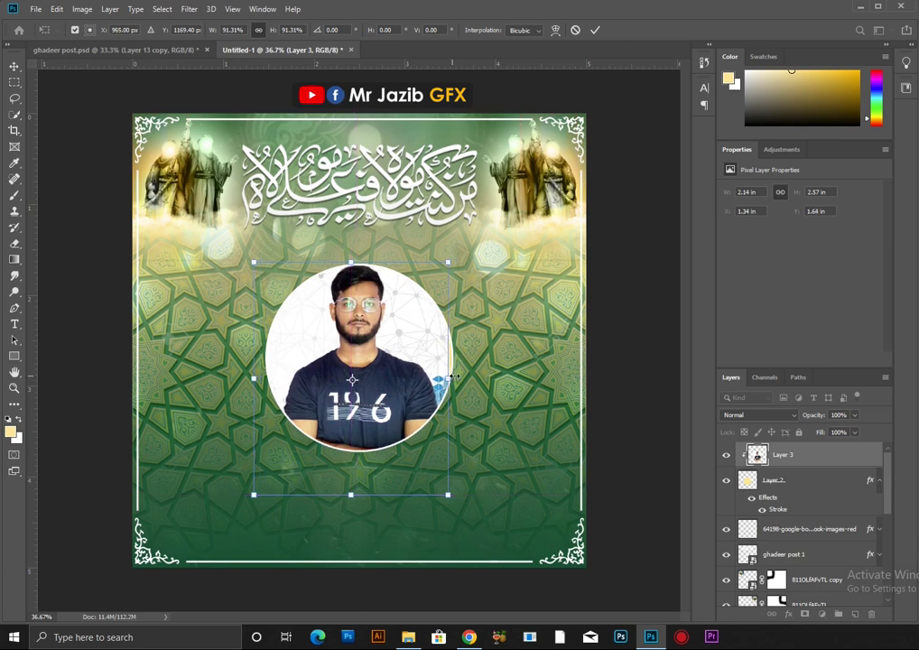
pyautogui.press('Return')
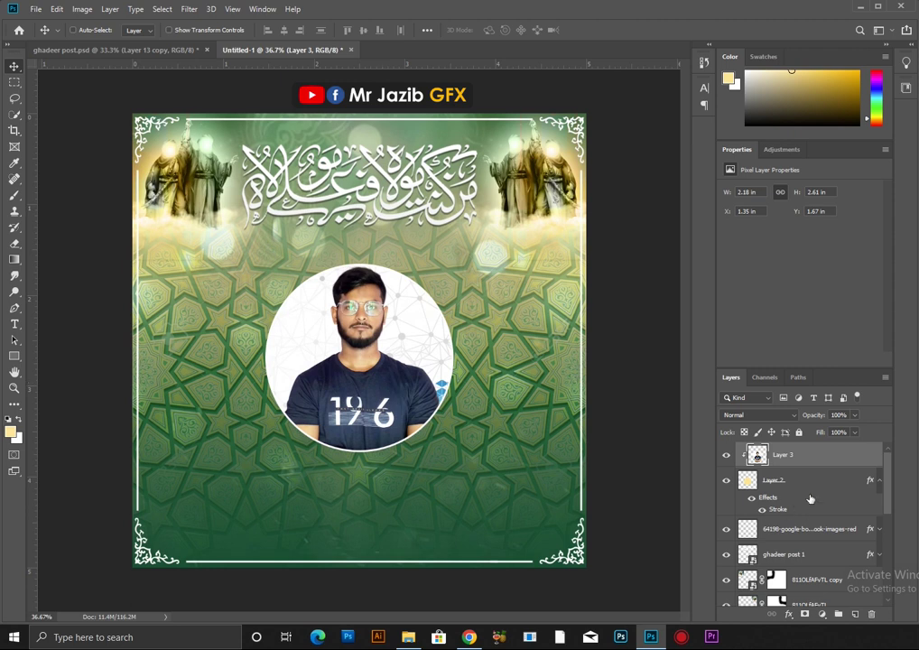
pyautogui.click(880, 481)
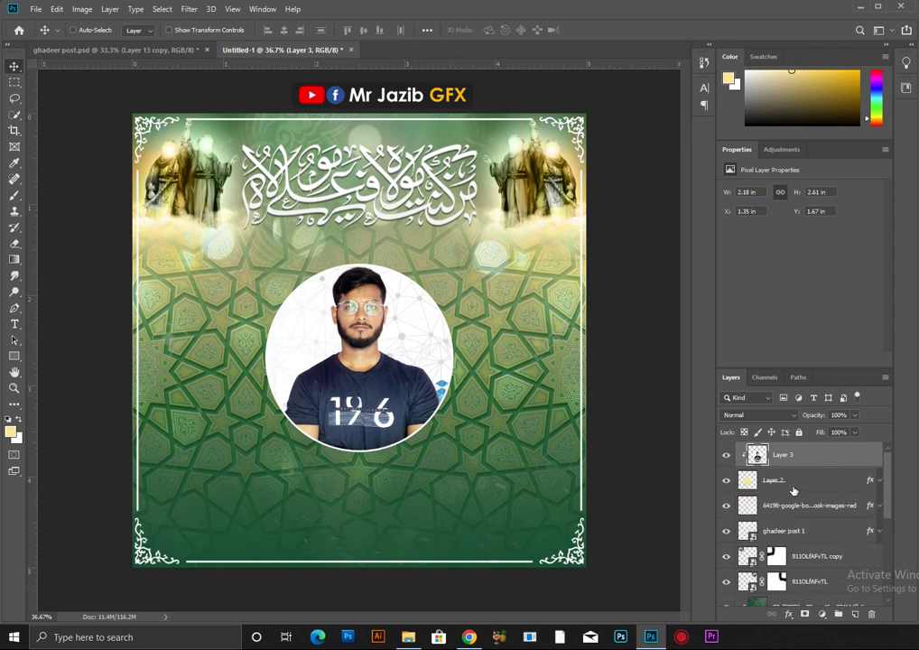
pyautogui.moveTo(399, 332); pyautogui.dragTo(398, 320)
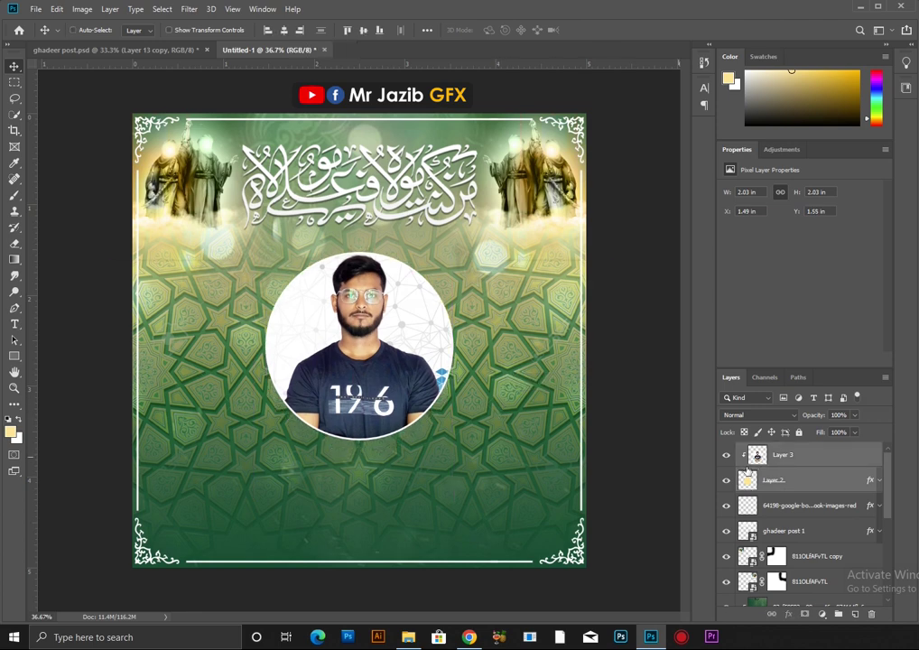
# Place the ghadeer post 4 mandala ornament and move it to the right edge
pyautogui.hotkey('alt', 'Tab')
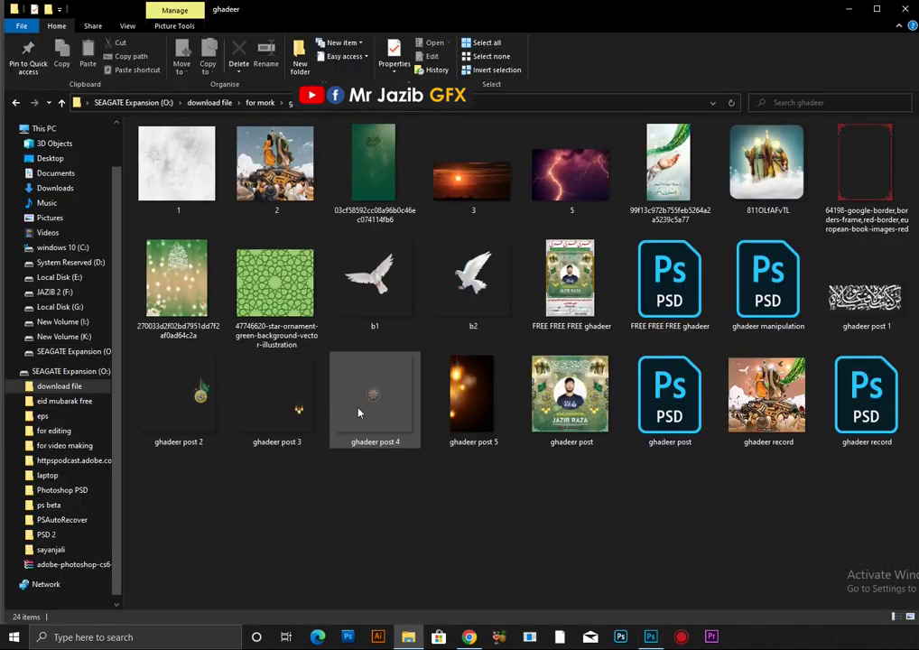
pyautogui.moveTo(394, 434); pyautogui.dragTo(361, 325)
pyautogui.press('Return')
pyautogui.moveTo(475, 334); pyautogui.dragTo(484, 361)
pyautogui.moveTo(383, 356); pyautogui.dragTo(592, 355)
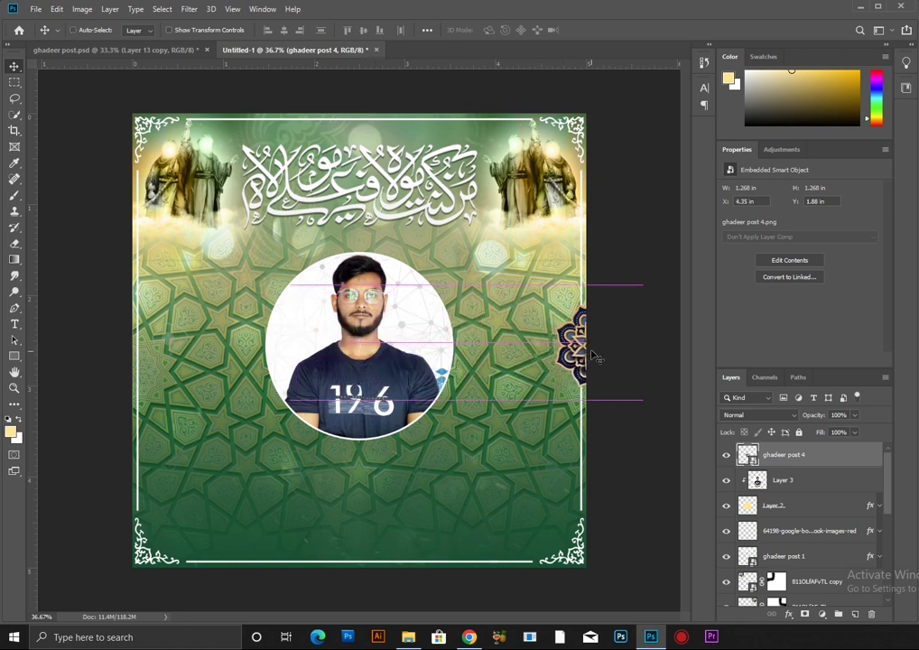
# Alt-drag a copy of the mandala upward and move its layer beneath the original
pyautogui.scroll(2, 592, 354)
pyautogui.moveTo(593, 355); pyautogui.dragTo(592, 242)
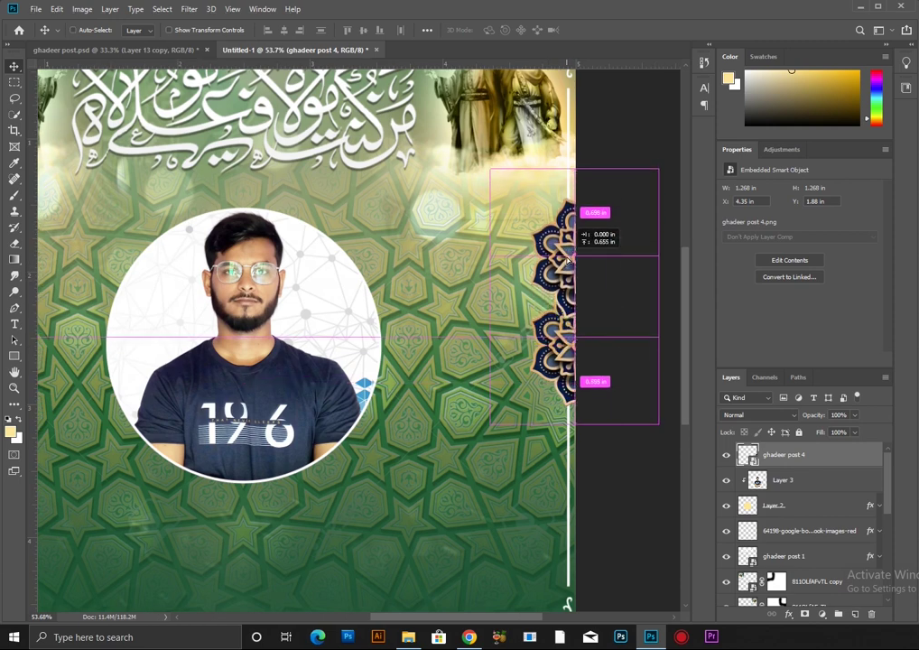
pyautogui.moveTo(787, 468); pyautogui.dragTo(785, 488)
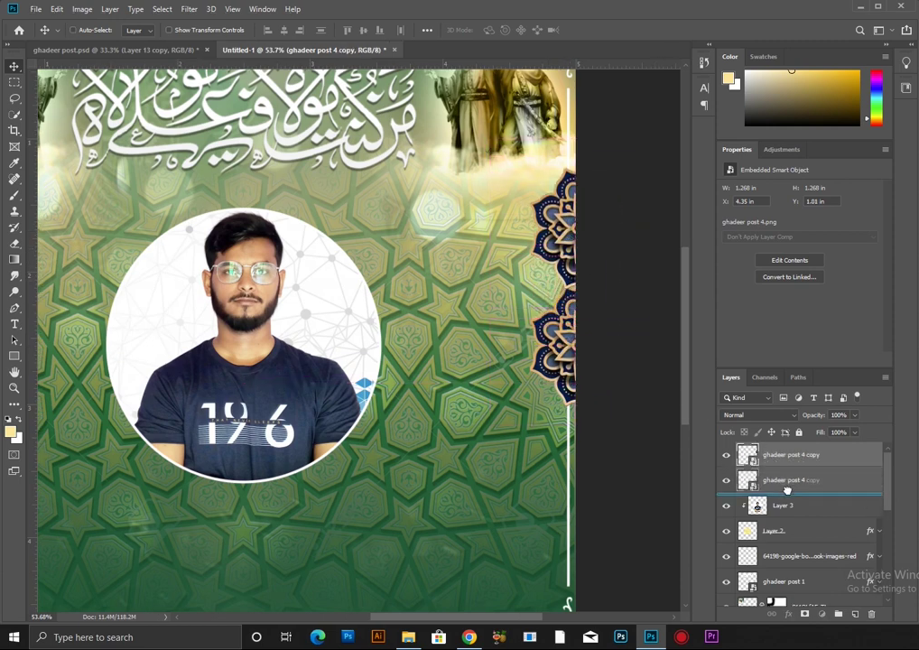
pyautogui.moveTo(561, 248)
pyautogui.mouseDown()
pyautogui.moveTo(580, 262)
pyautogui.moveTo(571, 231)
pyautogui.mouseUp()
# Set the original mandala to Hard Light and delete the unblended copy
pyautogui.click(784, 454)
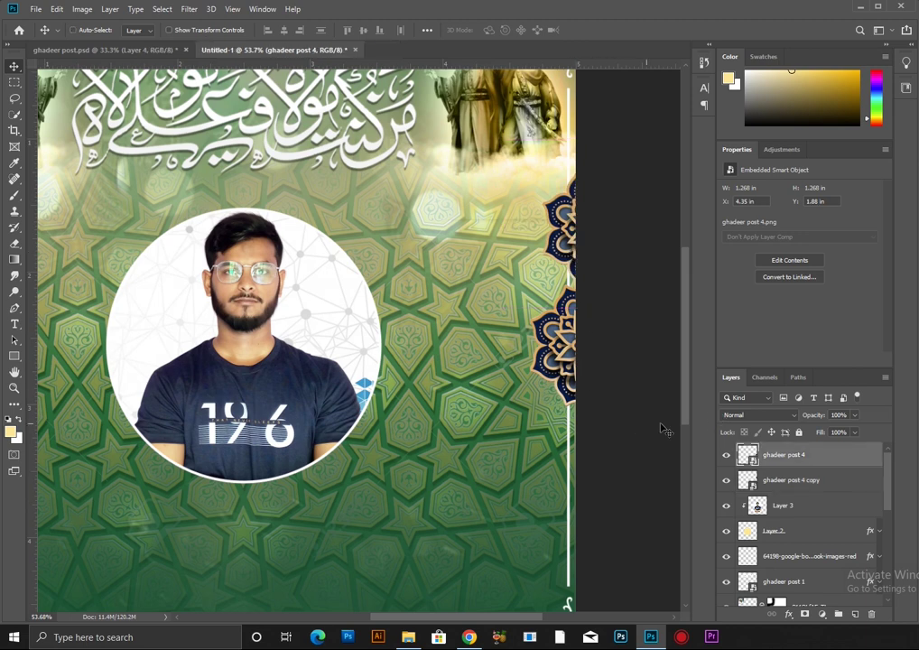
pyautogui.click(754, 416)
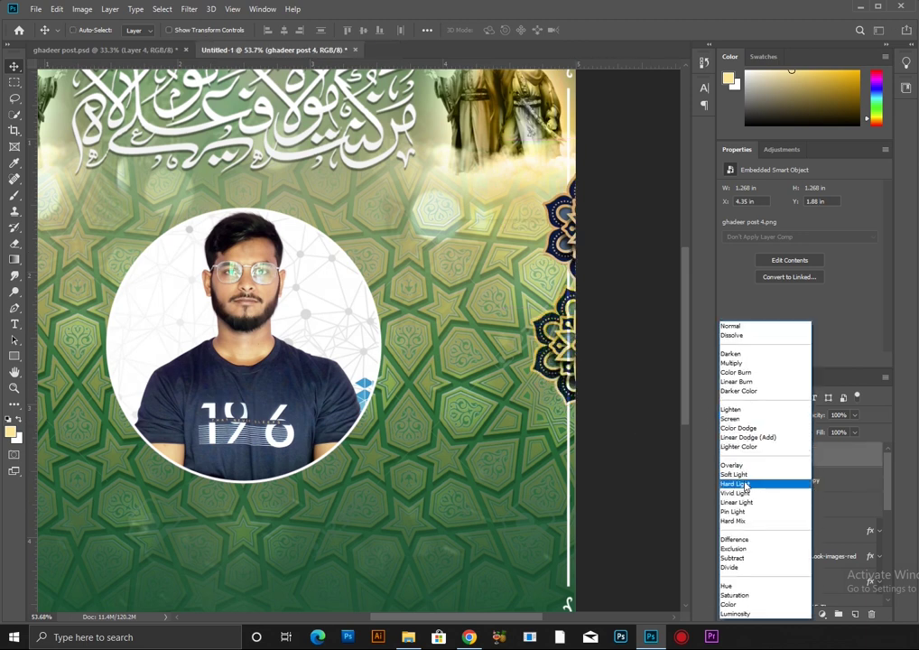
pyautogui.click(746, 485)
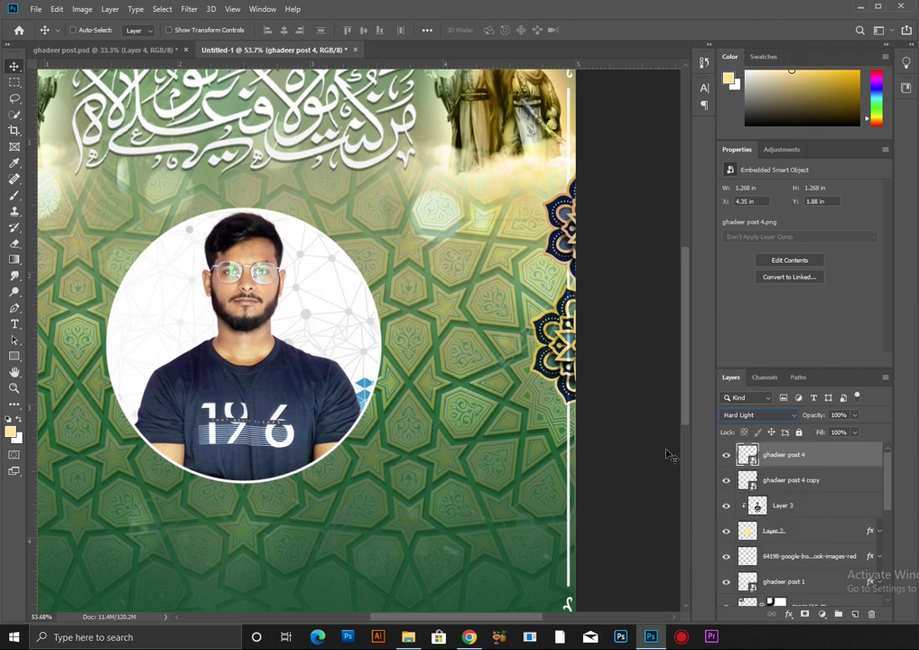
pyautogui.click(737, 470)
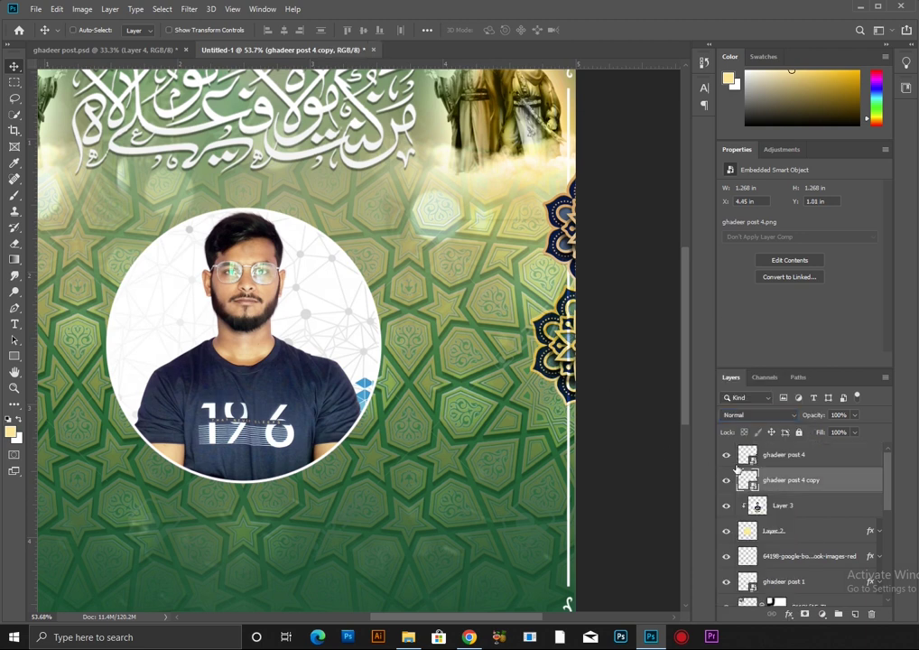
pyautogui.press('Delete')
pyautogui.click(783, 455)
# Duplicate the Hard Light mandala into a column of three down the right edge
pyautogui.moveTo(569, 298); pyautogui.dragTo(575, 239)
pyautogui.hotkey('ctrl', 'j')
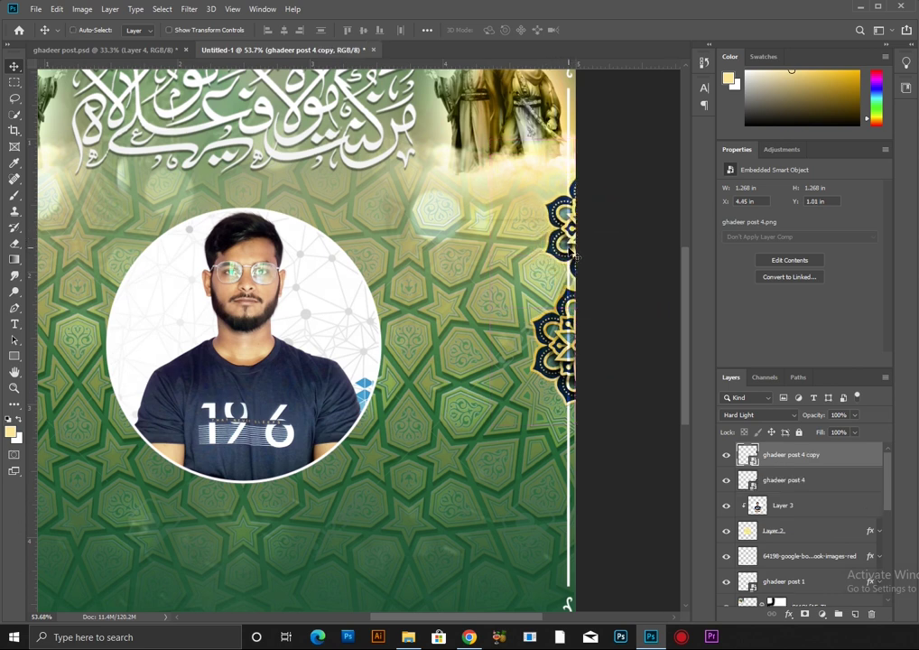
pyautogui.scroll(-1, 567, 244)
pyautogui.moveTo(567, 243)
pyautogui.mouseDown()
pyautogui.moveTo(560, 451)
pyautogui.moveTo(565, 435)
pyautogui.mouseUp()
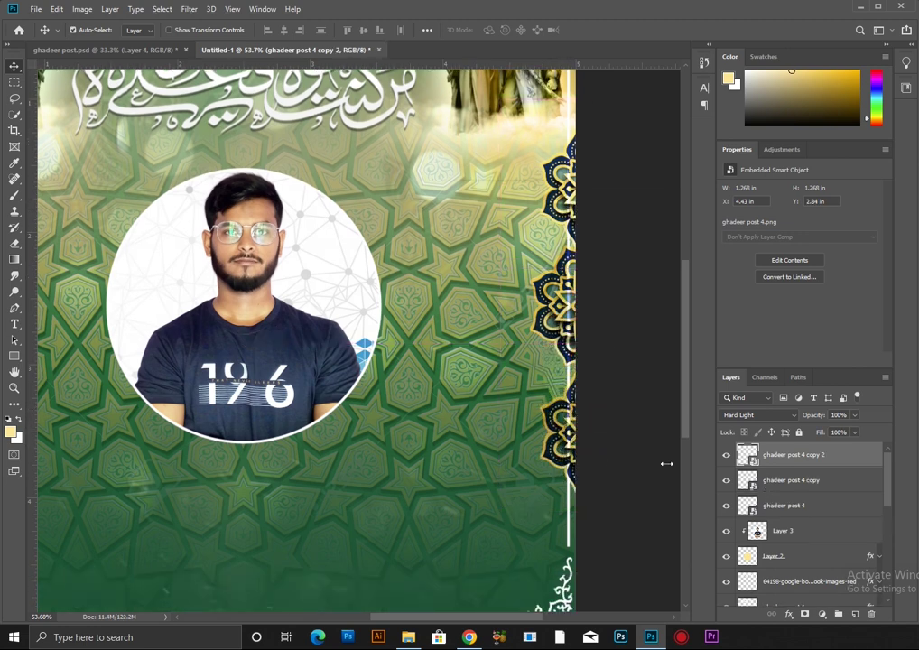
pyautogui.moveTo(667, 463); pyautogui.dragTo(642, 427)
pyautogui.hotkey('ctrl', '-')
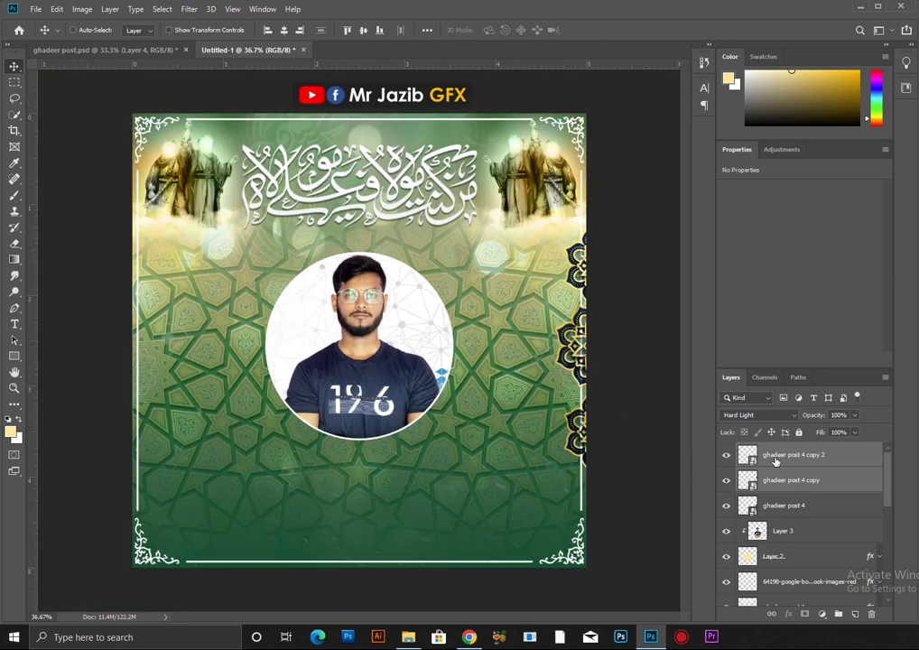
# Group the three mandala layers as 'floral' and Alt-drag a copy to the left side
pyautogui.keyDown('ctrl'); pyautogui.click(538, 437); pyautogui.keyUp('ctrl')
pyautogui.moveTo(592, 463); pyautogui.dragTo(591, 463)
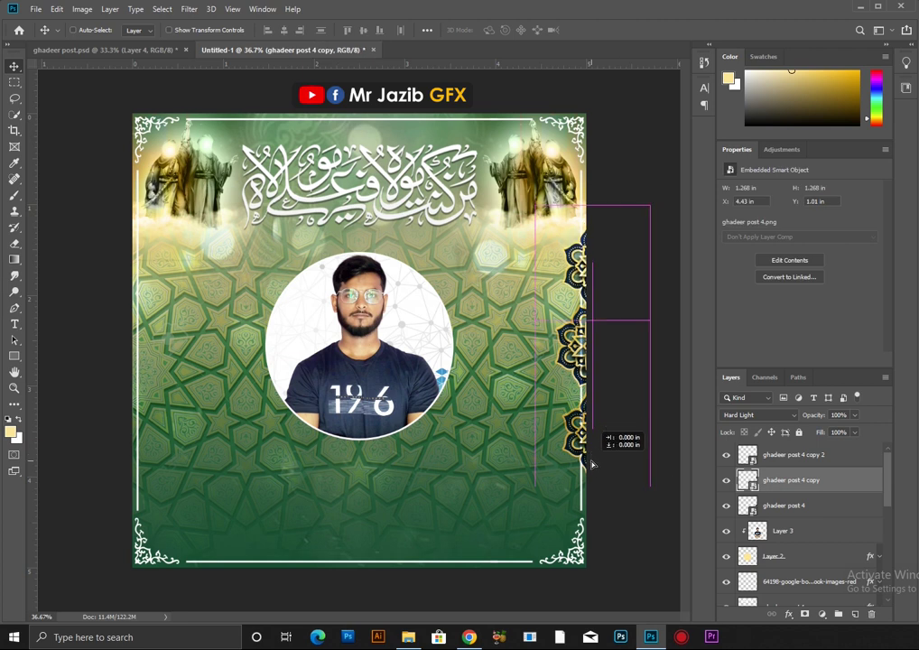
pyautogui.click(791, 456)
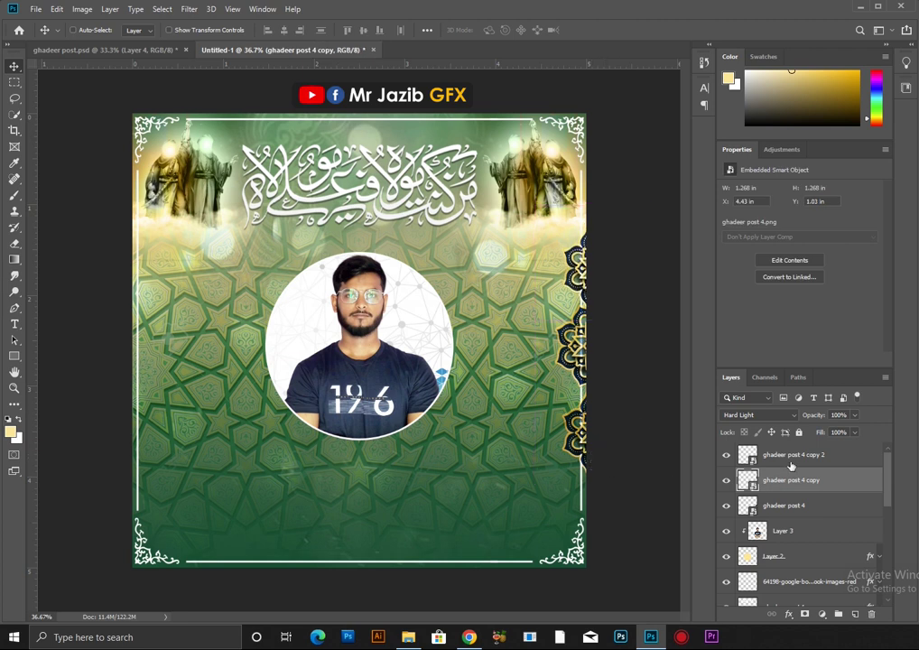
pyautogui.keyDown('shift'); pyautogui.click(761, 504); pyautogui.keyUp('shift')
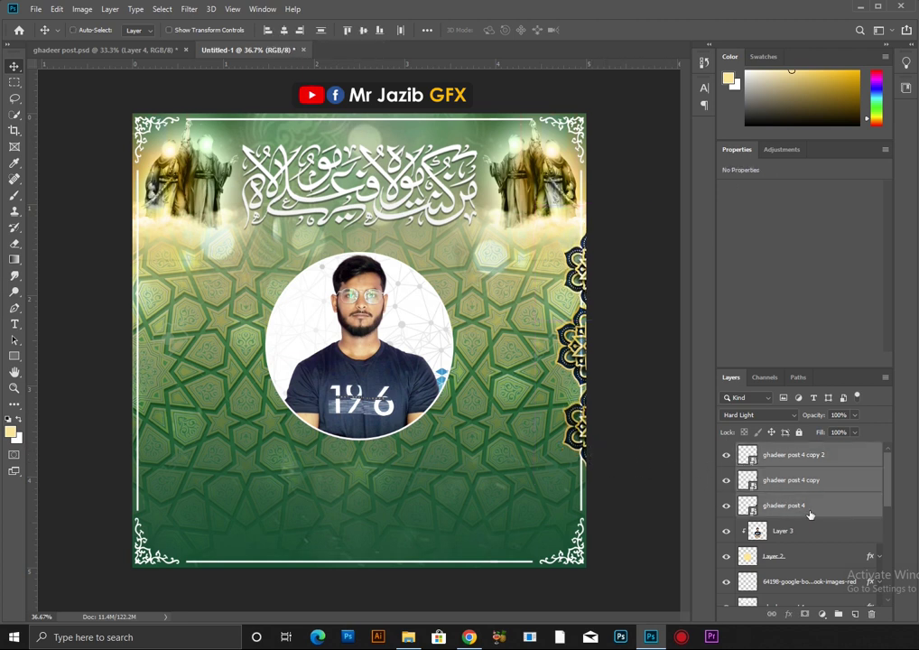
pyautogui.moveTo(809, 514); pyautogui.dragTo(839, 614)
pyautogui.write('floral')
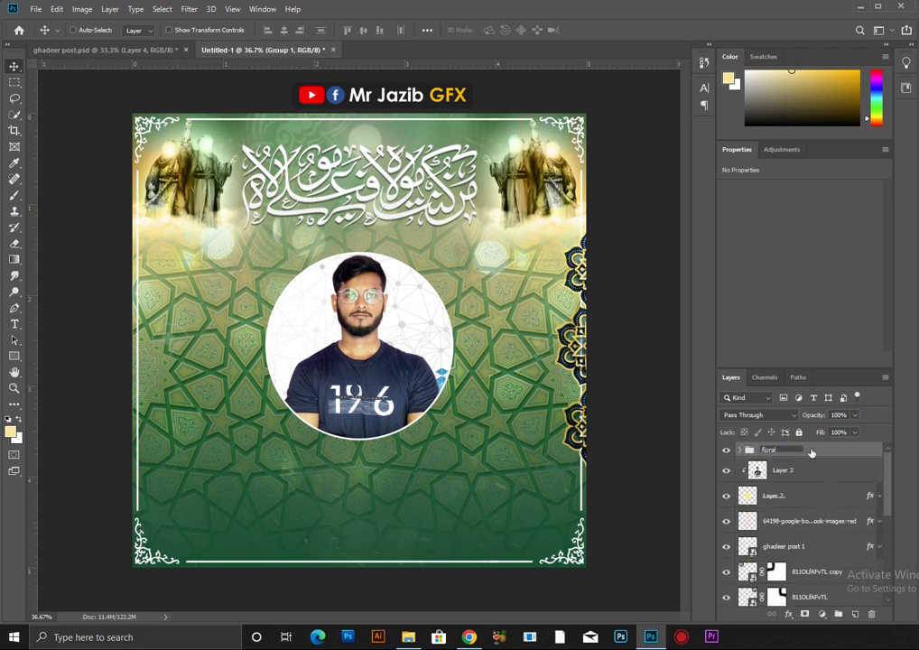
pyautogui.press('Return')
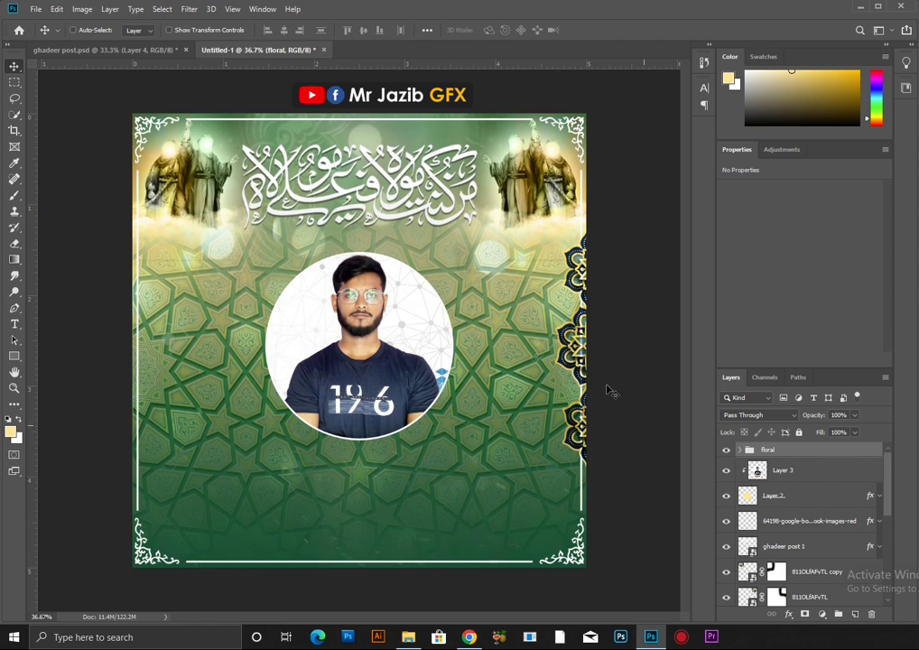
pyautogui.moveTo(596, 380); pyautogui.dragTo(260, 380)
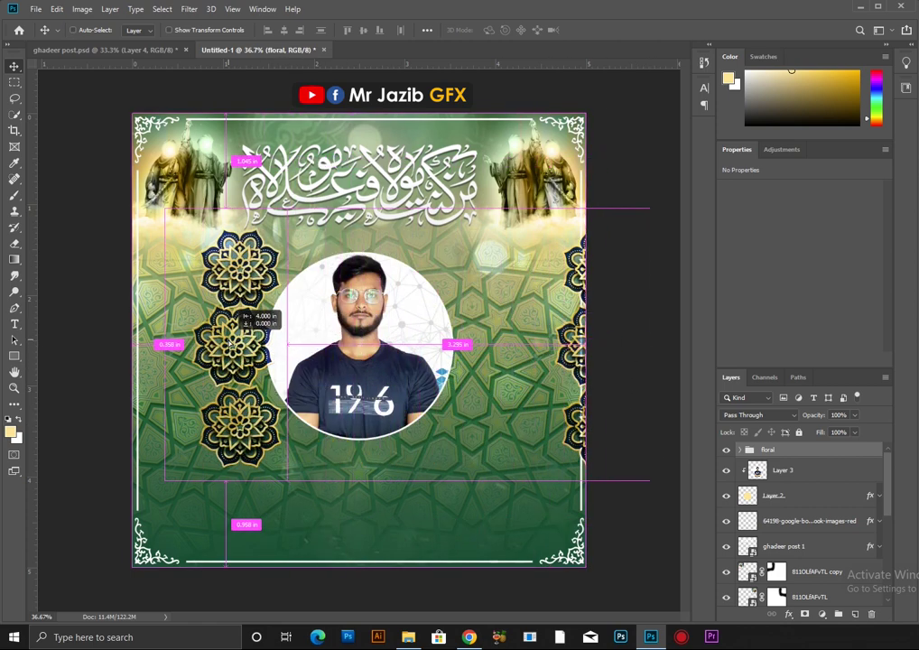
# Flip the floral copy group horizontally and push it against the left canvas edge
pyautogui.hotkey('ctrl', 't')
pyautogui.rightClick(230, 343)
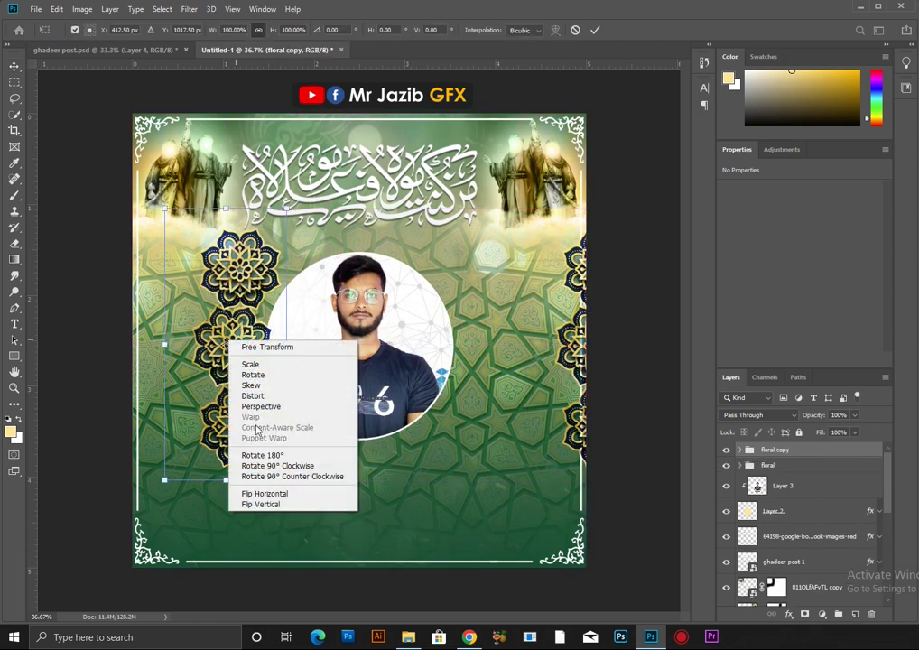
pyautogui.click(263, 493)
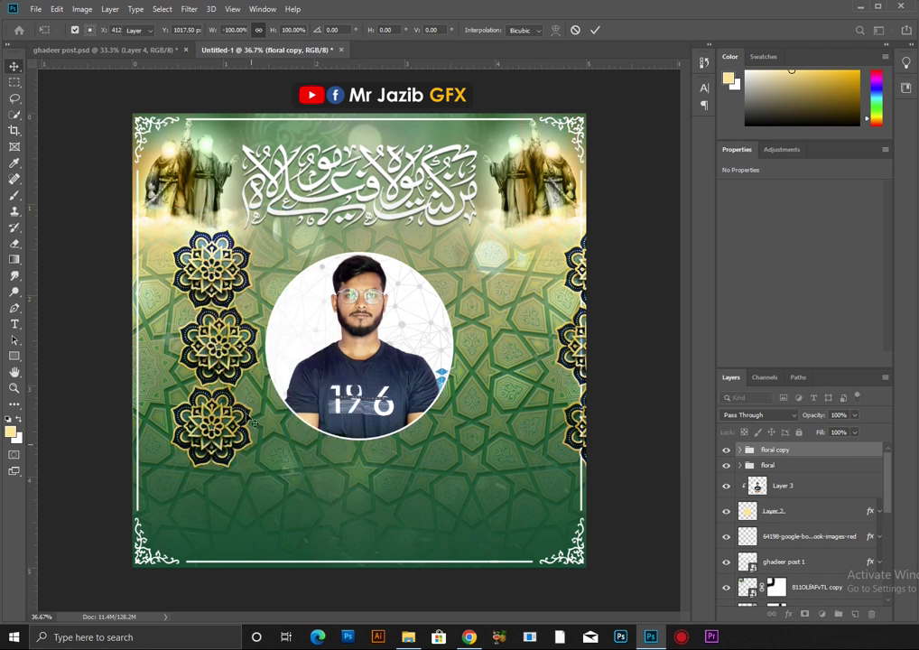
pyautogui.press('Return')
pyautogui.moveTo(203, 354); pyautogui.dragTo(155, 357)
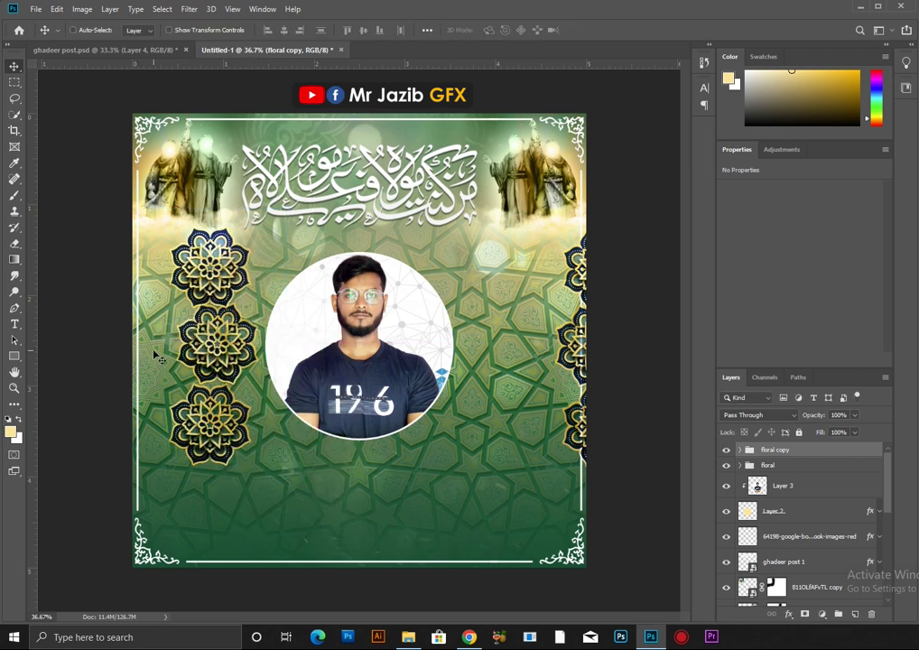
pyautogui.moveTo(224, 346); pyautogui.dragTo(161, 348)
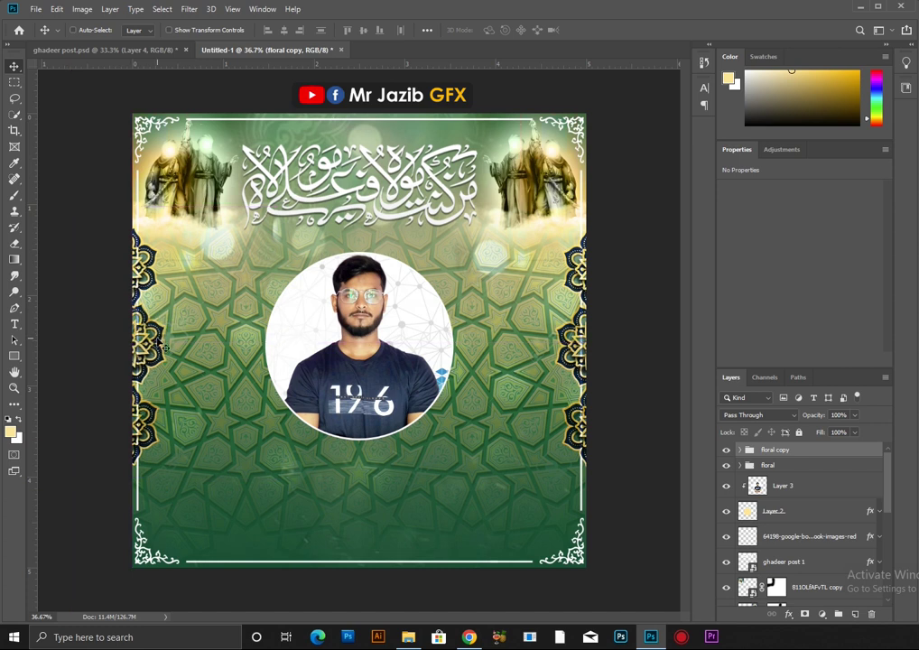
pyautogui.press('Left')
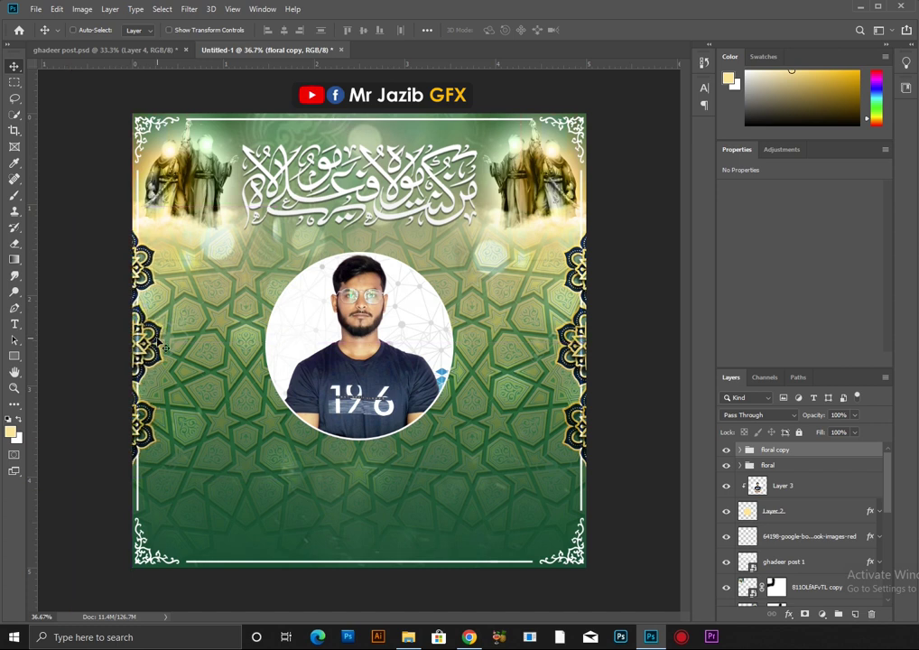
# Mask the 64198 border layer, filling a middle rectangle black to hide the side lines
pyautogui.click(773, 511)
pyautogui.click(769, 538)
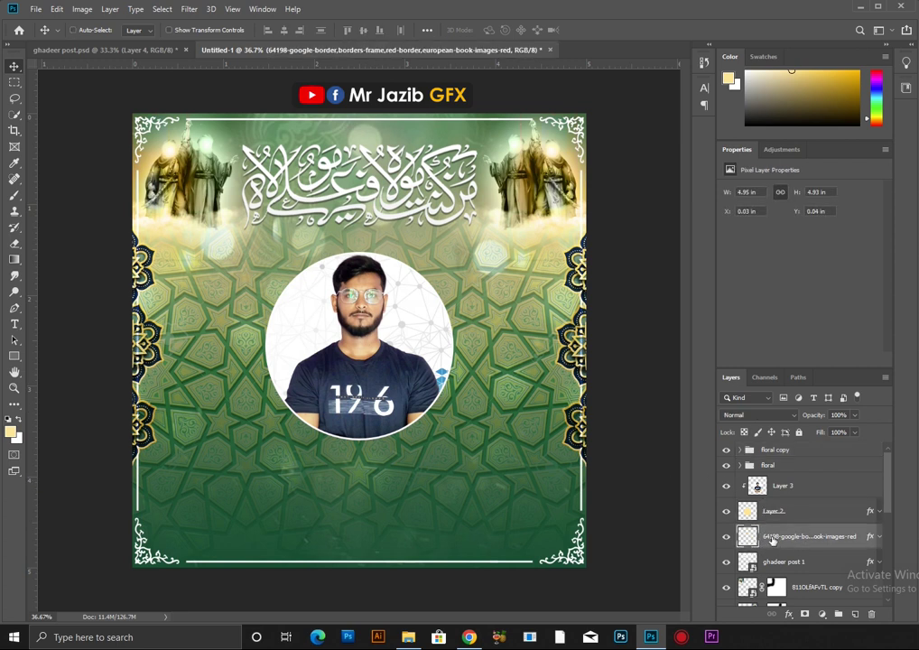
pyautogui.click(805, 615)
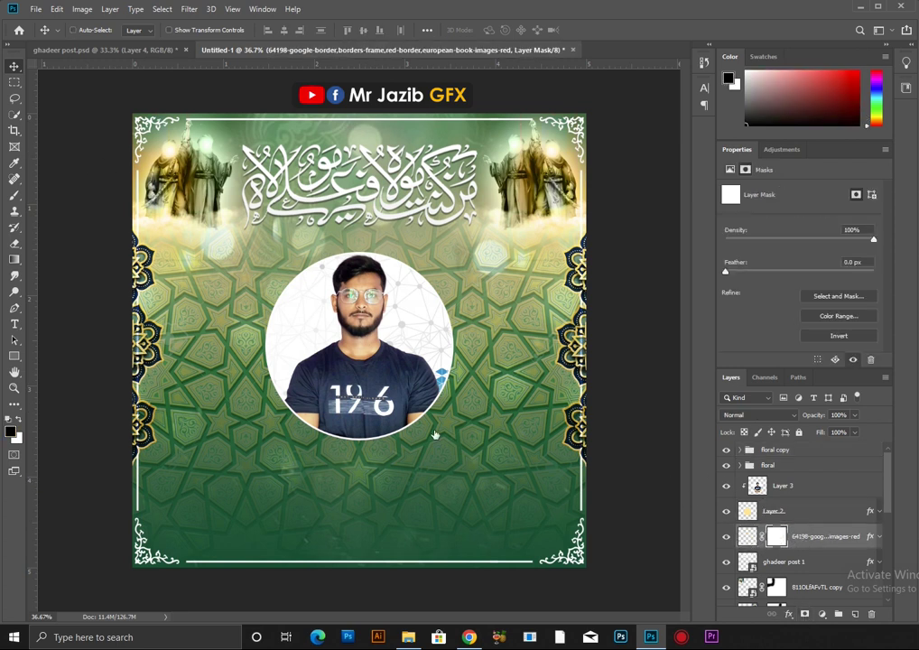
pyautogui.click(14, 82)
pyautogui.moveTo(126, 222)
pyautogui.mouseDown()
pyautogui.moveTo(690, 474)
pyautogui.moveTo(683, 481)
pyautogui.mouseUp()
pyautogui.hotkey('alt', 'BackSpace')
pyautogui.hotkey('ctrl', 'd')
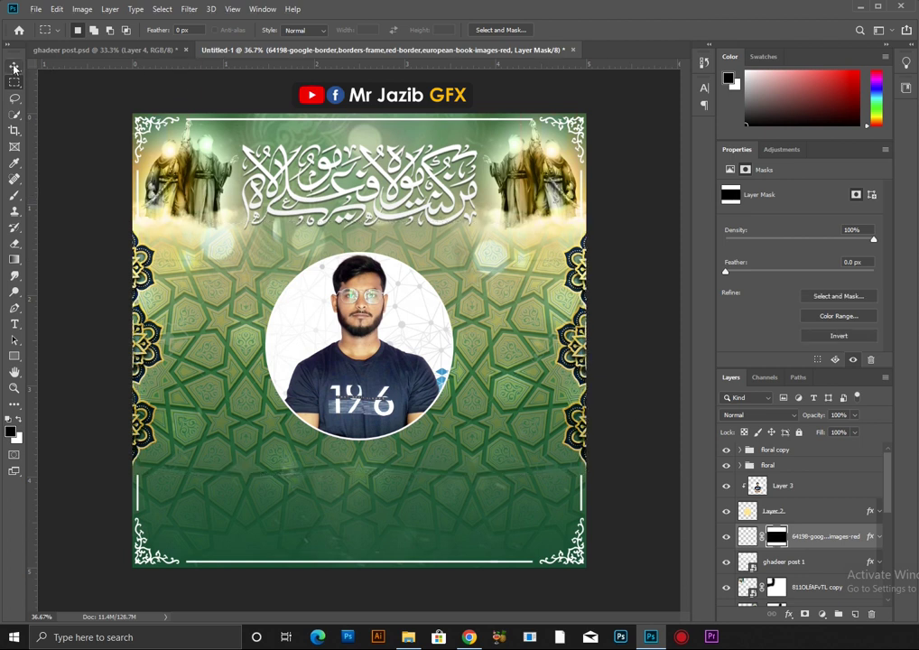
# Drag the ghadeer post 2 flag emblem image from Explorer onto the poster
pyautogui.click(14, 67)
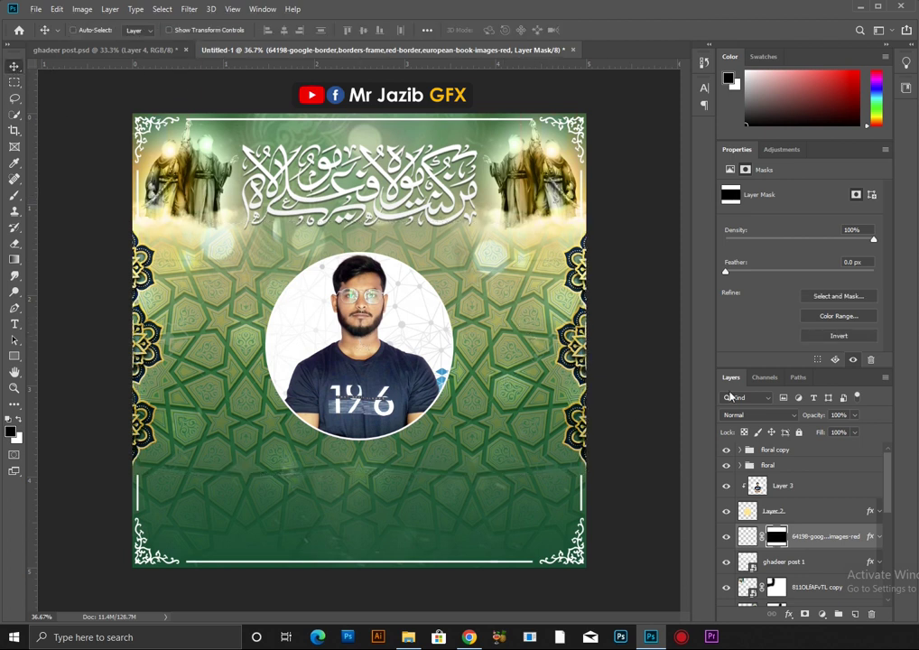
pyautogui.click(782, 464)
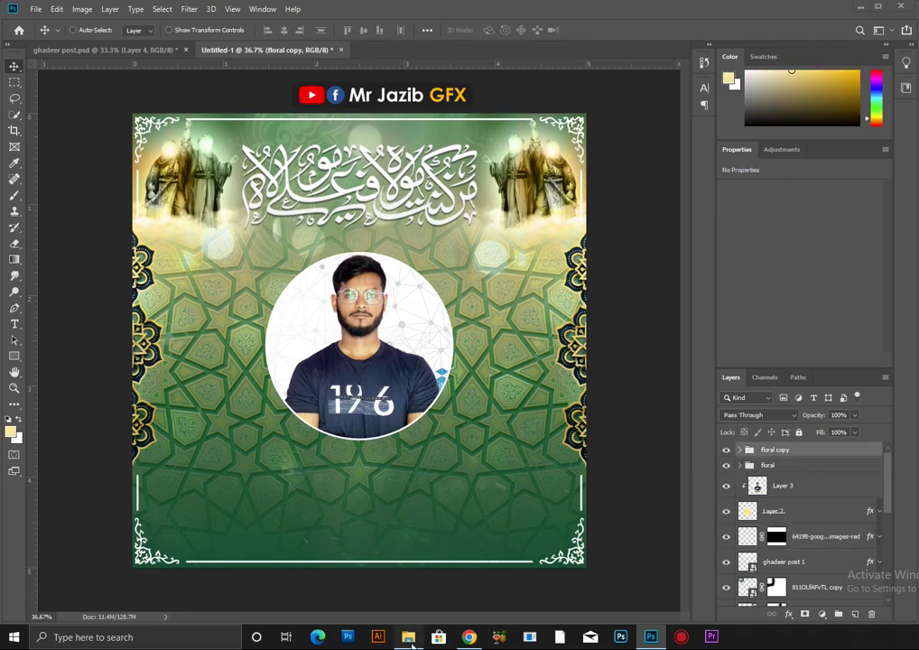
pyautogui.hotkey('alt', 'Tab')
pyautogui.click(202, 441)
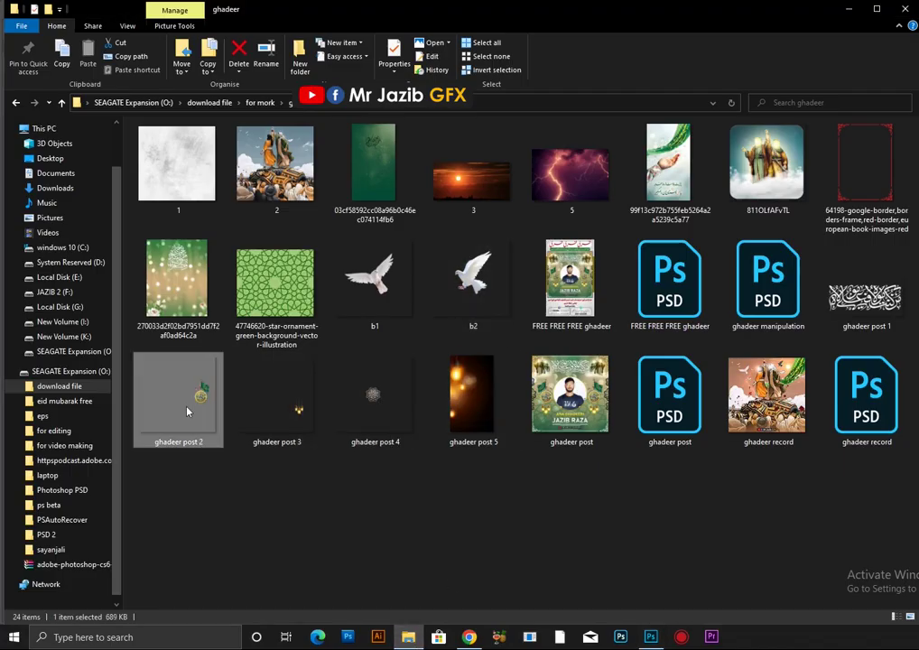
pyautogui.moveTo(174, 410)
pyautogui.mouseDown()
pyautogui.moveTo(583, 508)
pyautogui.moveTo(403, 377)
pyautogui.mouseUp()
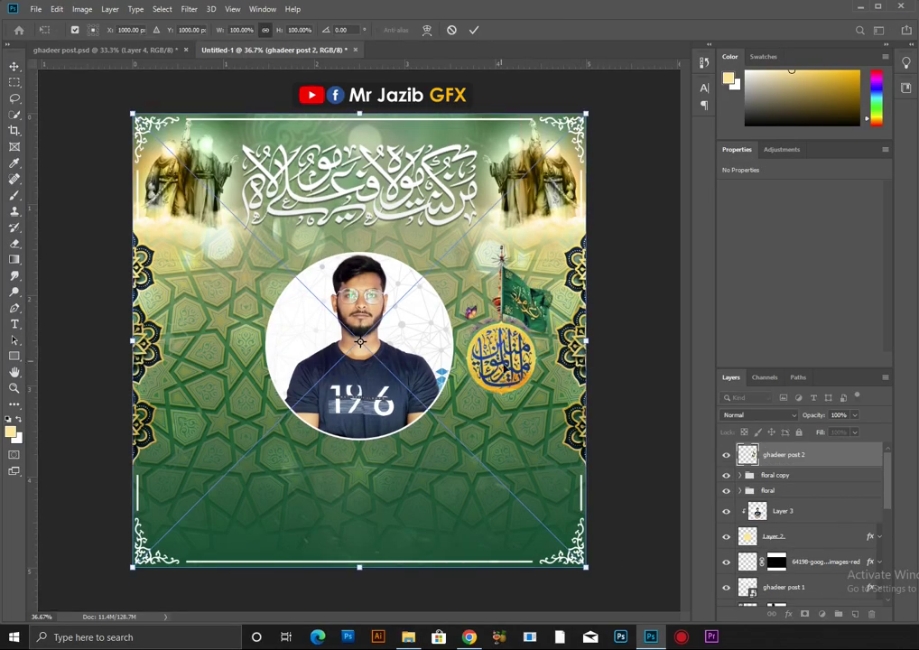
# Commit the emblem, then place the ghadeer post 3 lanterns with their layer below it
pyautogui.press('Return')
pyautogui.moveTo(504, 359)
pyautogui.mouseDown()
pyautogui.moveTo(512, 359)
pyautogui.moveTo(501, 358)
pyautogui.mouseUp()
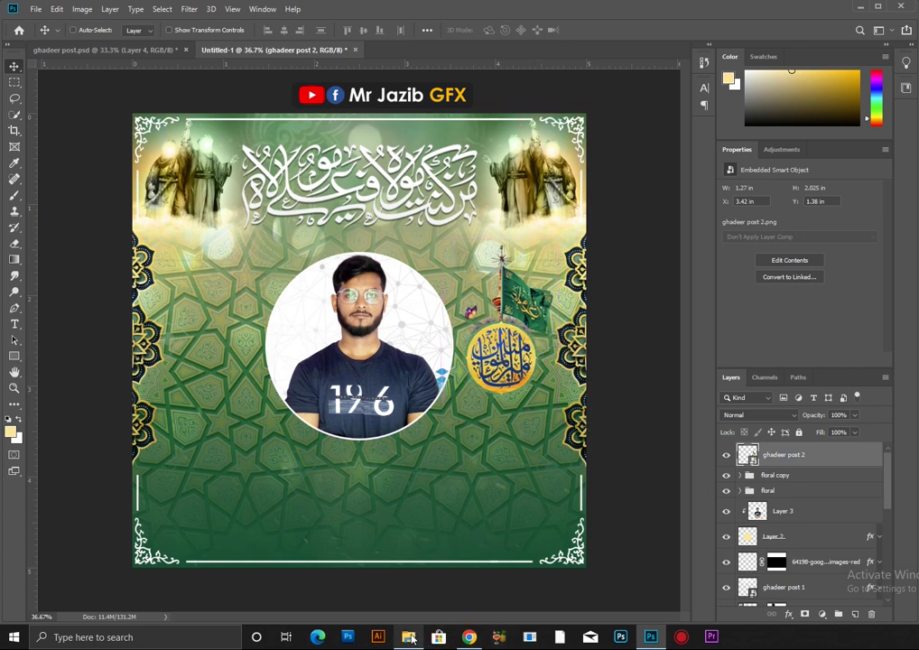
pyautogui.hotkey('alt', 'Tab')
pyautogui.moveTo(282, 422)
pyautogui.mouseDown()
pyautogui.moveTo(644, 643)
pyautogui.moveTo(393, 407)
pyautogui.mouseUp()
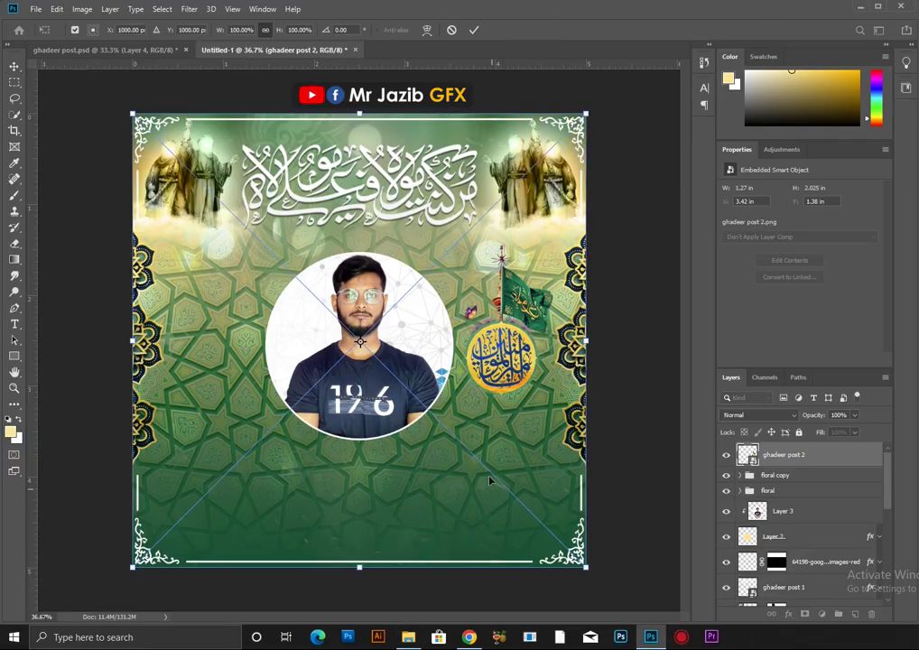
pyautogui.press('Return')
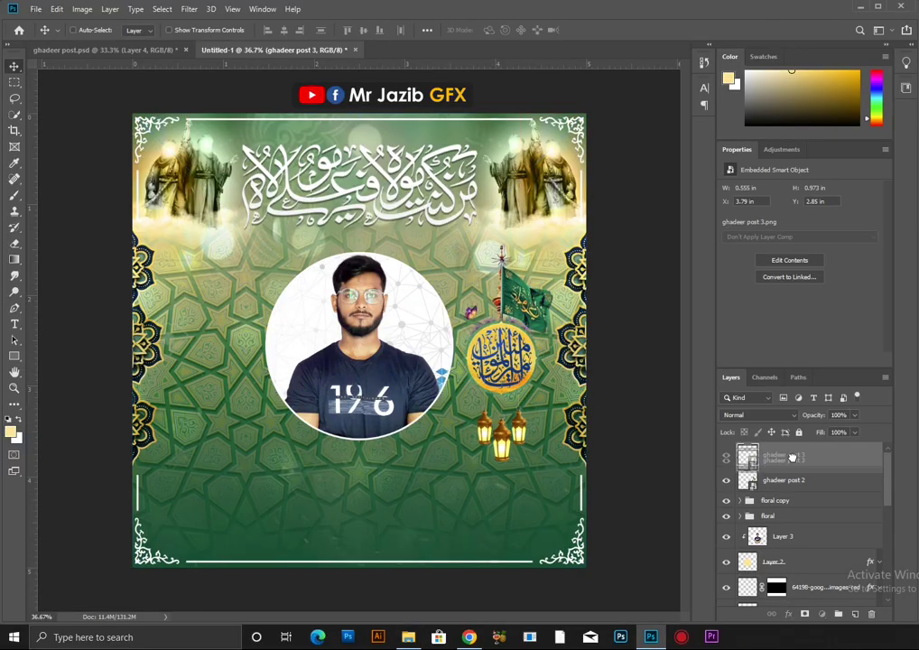
pyautogui.moveTo(785, 456); pyautogui.dragTo(783, 476)
# Add an empty layer above the ghadeer post 3 lanterns layer
pyautogui.click(785, 464)
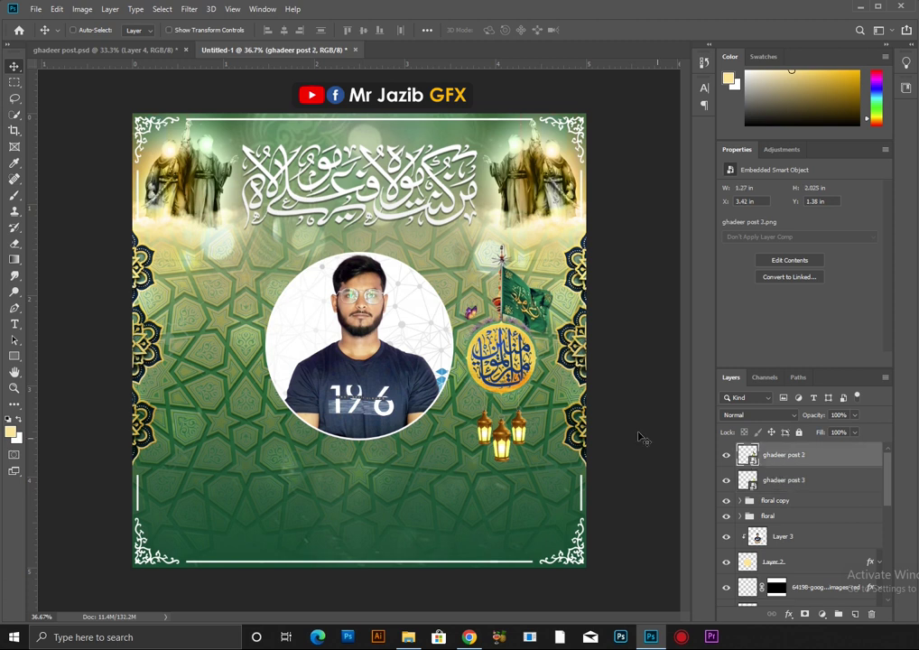
pyautogui.click(788, 478)
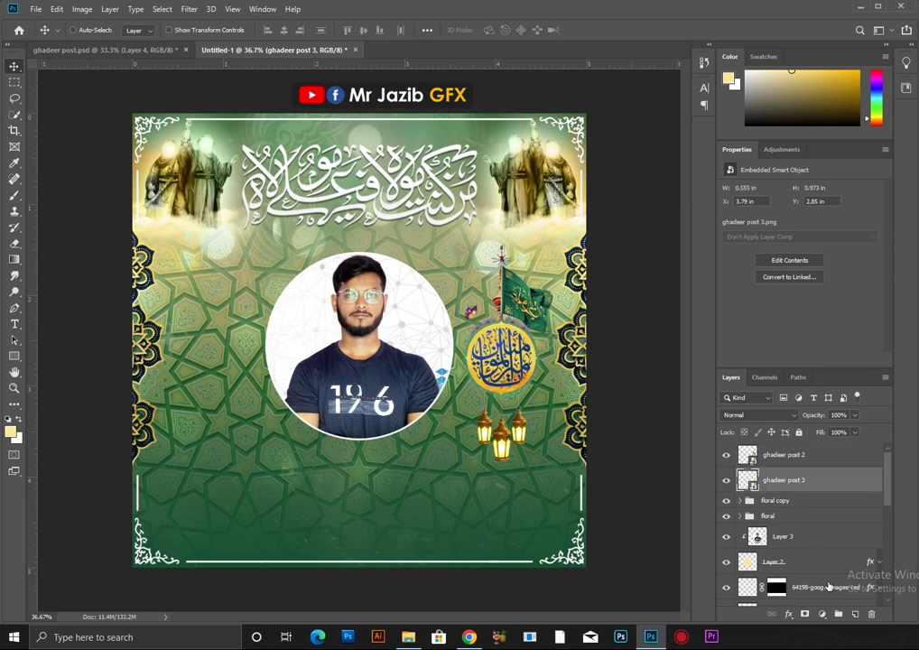
pyautogui.click(851, 615)
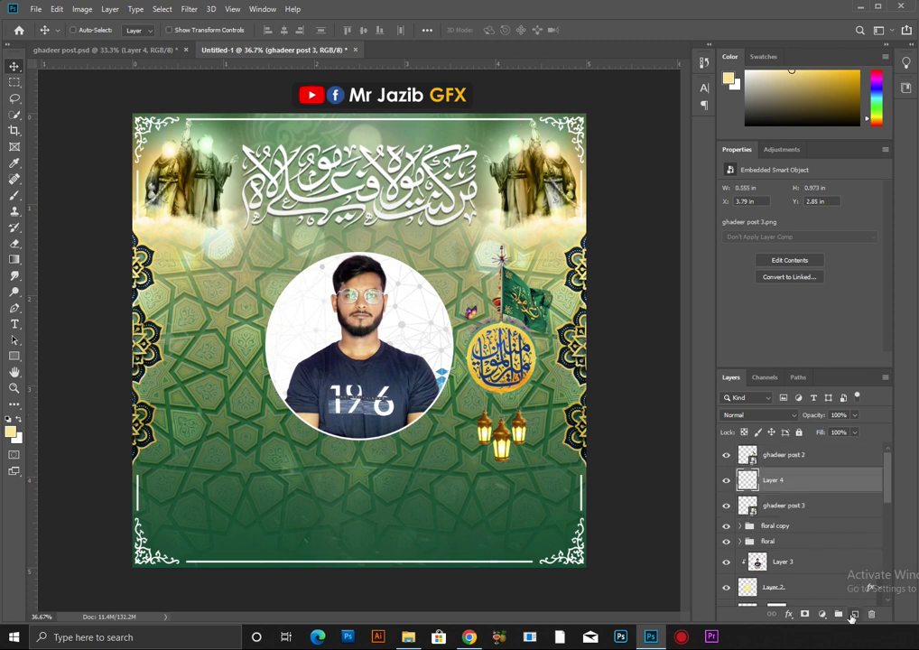
# Paint a soft yellow brush glow over the centre lantern on Layer 4
pyautogui.click(15, 195)
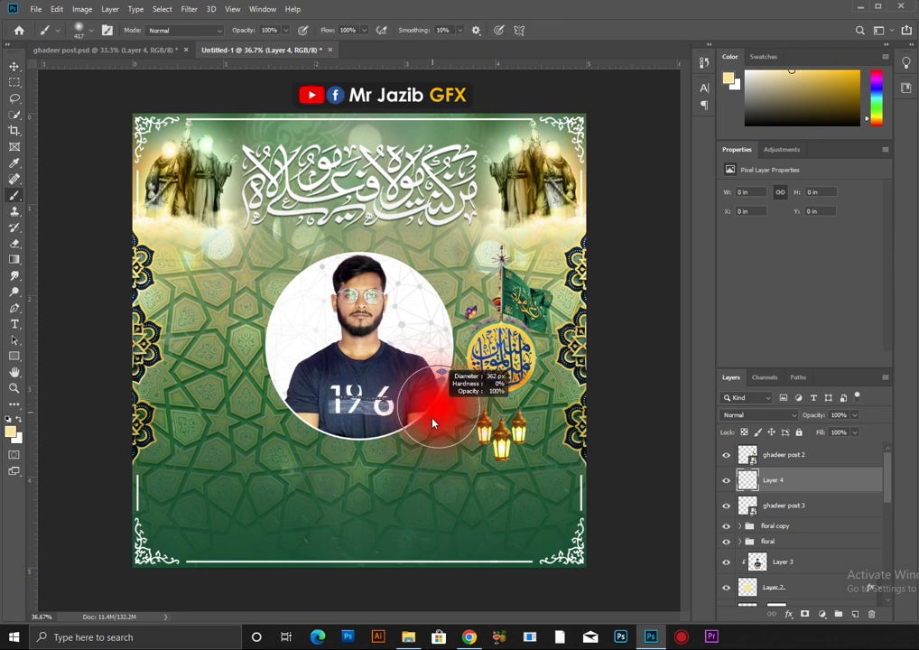
pyautogui.scroll(3, 506, 433)
pyautogui.scroll(2, 505, 433)
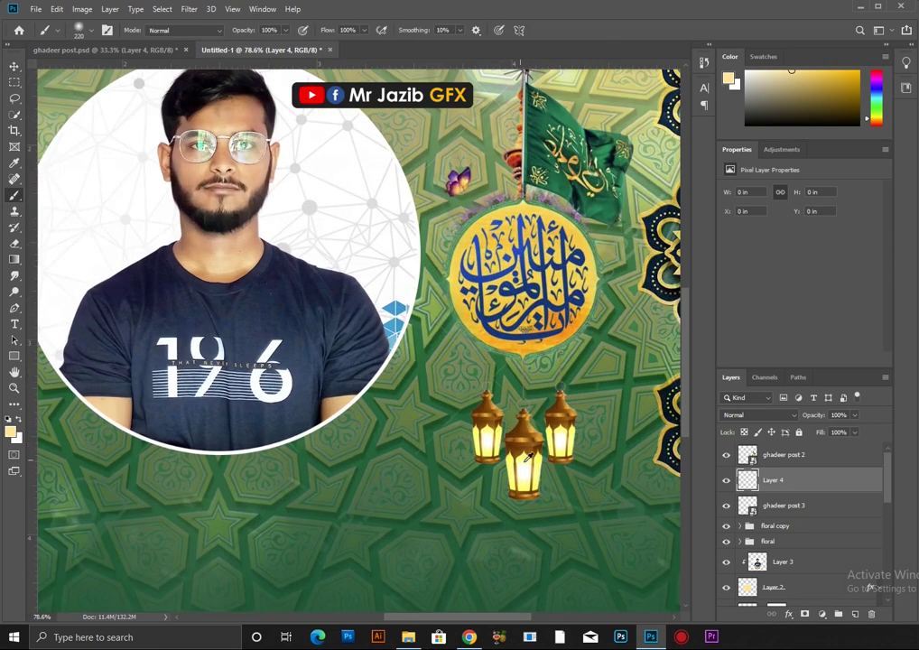
pyautogui.scroll(1, 492, 424)
pyautogui.scroll(2, 470, 406)
pyautogui.click(462, 413)
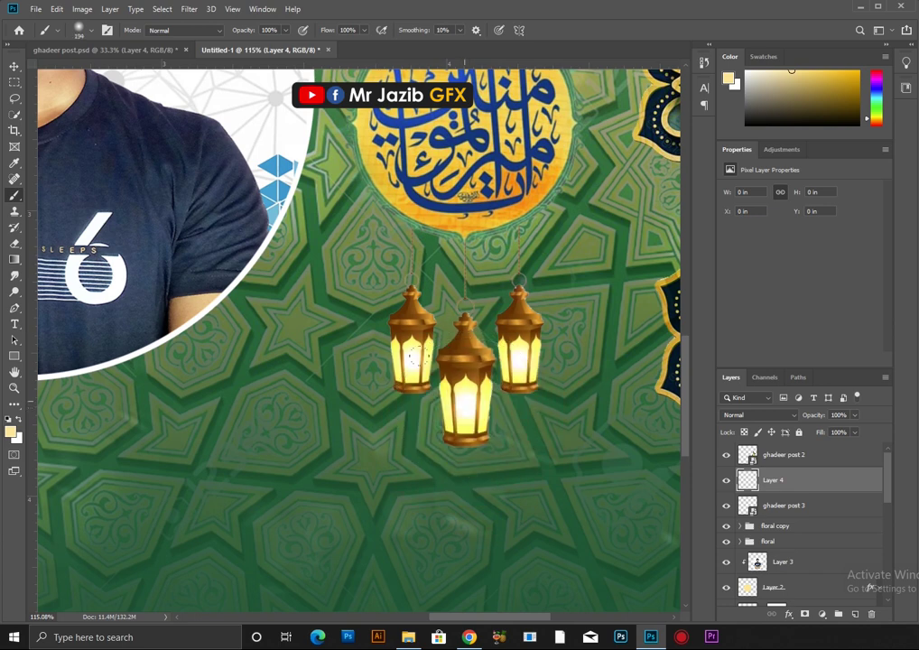
# Set Layer 4 to Lighter Color and paint a smaller glow around the right lantern
pyautogui.click(787, 418)
pyautogui.click(769, 449)
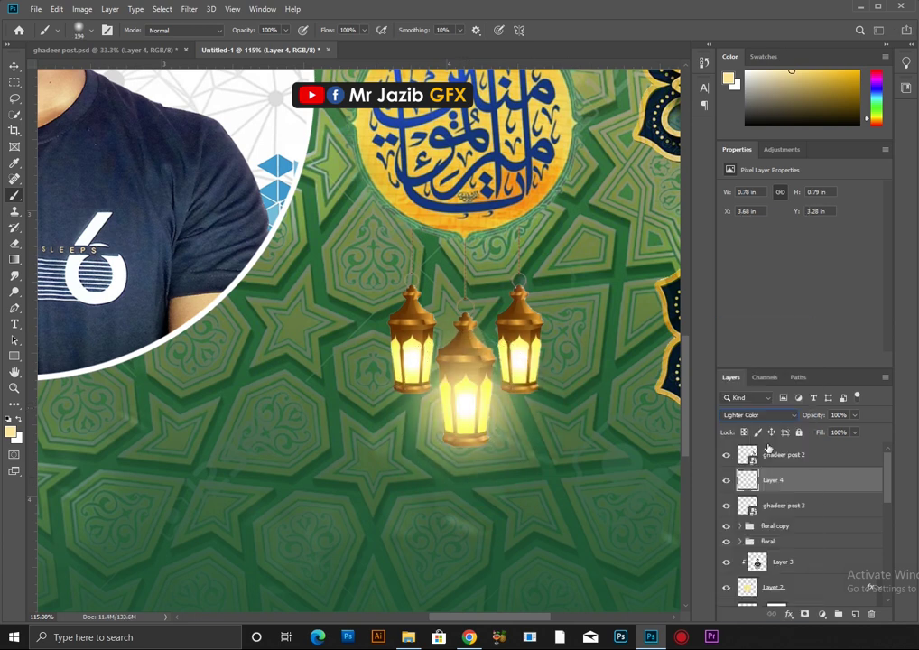
pyautogui.moveTo(534, 364); pyautogui.dragTo(507, 360)
pyautogui.click(529, 359)
pyautogui.hotkey('ctrl', '0')
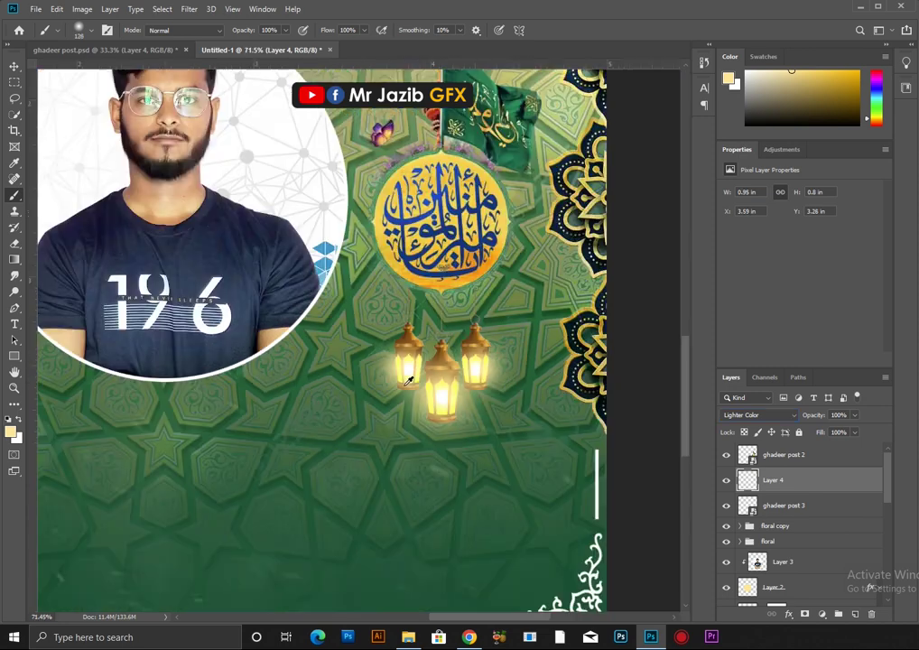
pyautogui.click(15, 66)
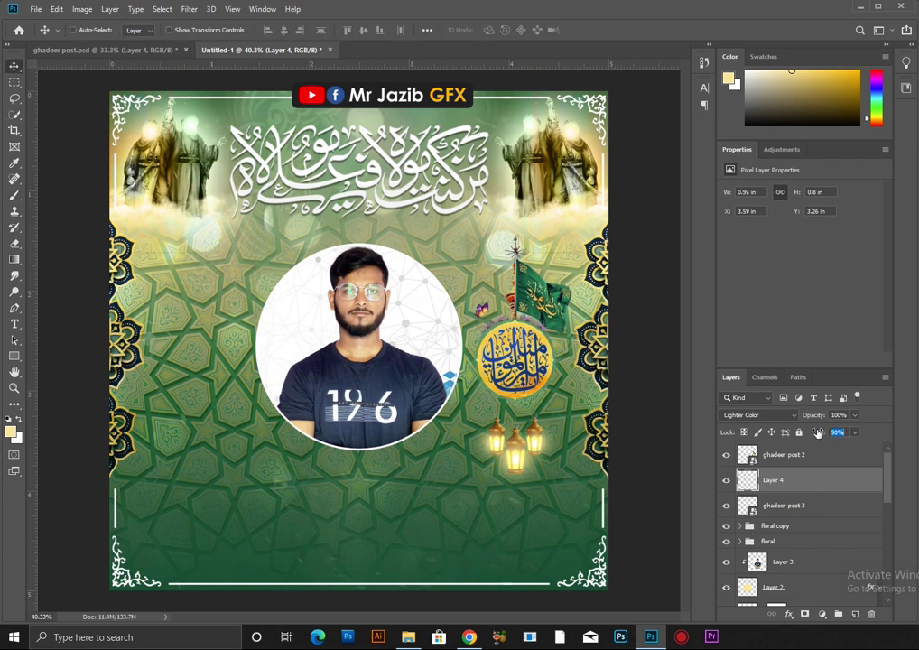
# Alt-drag copies of ghadeer post 2, Layer 4 and ghadeer post 3 to the portrait's left
pyautogui.keyDown('shift'); pyautogui.click(778, 506); pyautogui.keyUp('shift')
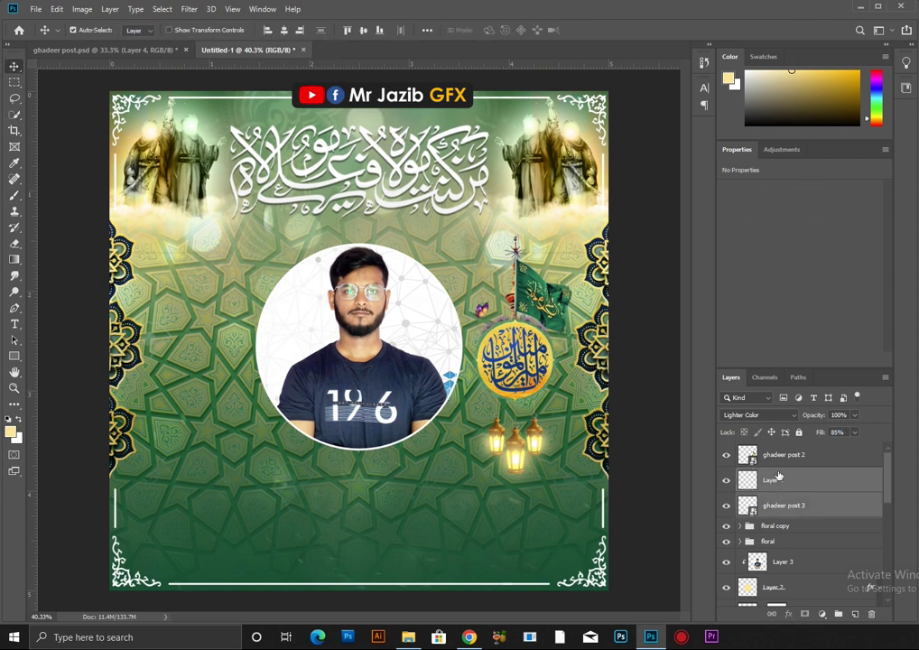
pyautogui.keyDown('shift'); pyautogui.click(782, 454); pyautogui.keyUp('shift')
pyautogui.moveTo(512, 382); pyautogui.dragTo(215, 384)
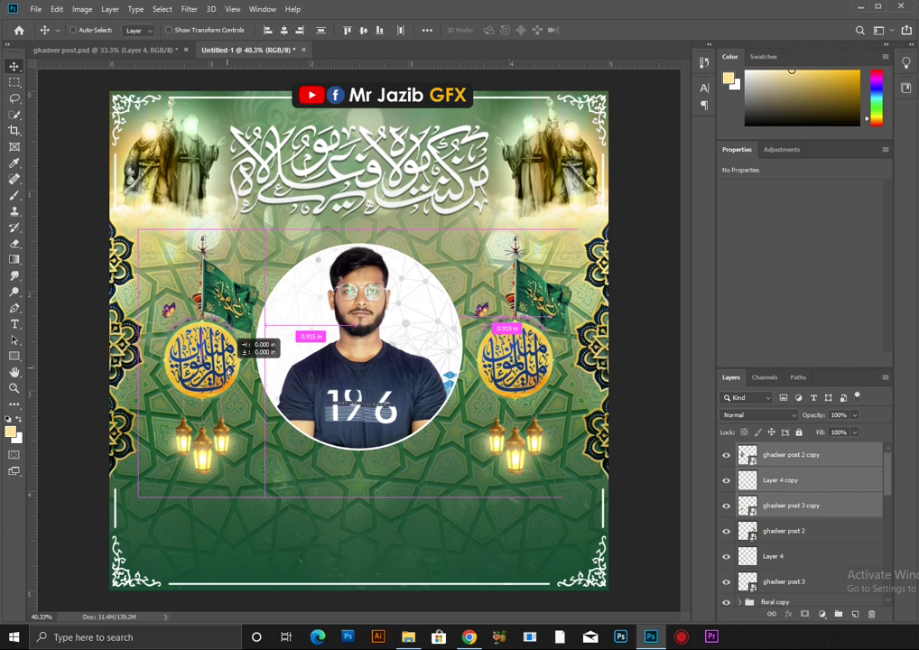
pyautogui.click(745, 460)
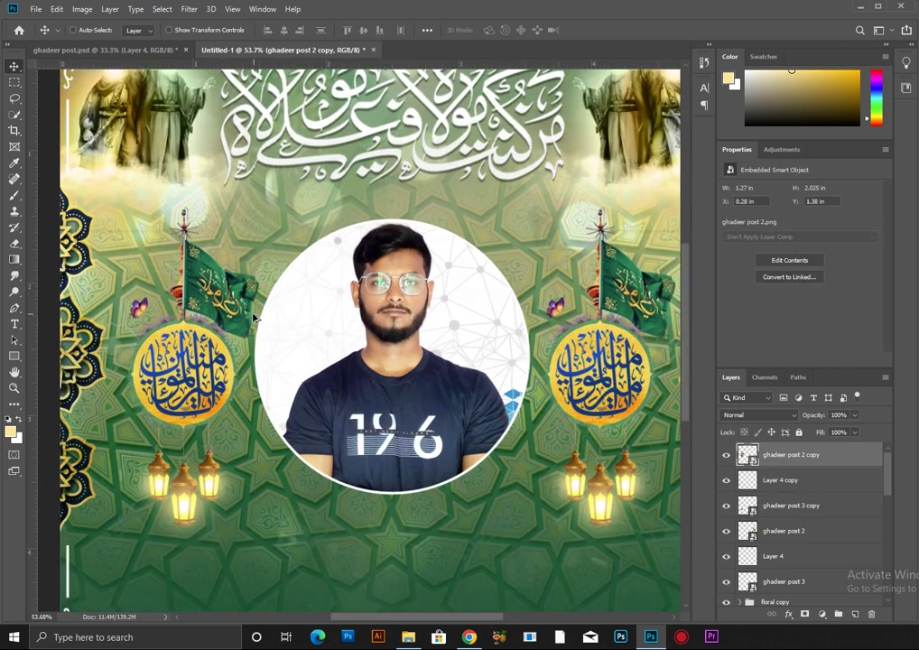
pyautogui.scroll(4, 543, 547)
pyautogui.rightClick(782, 467)
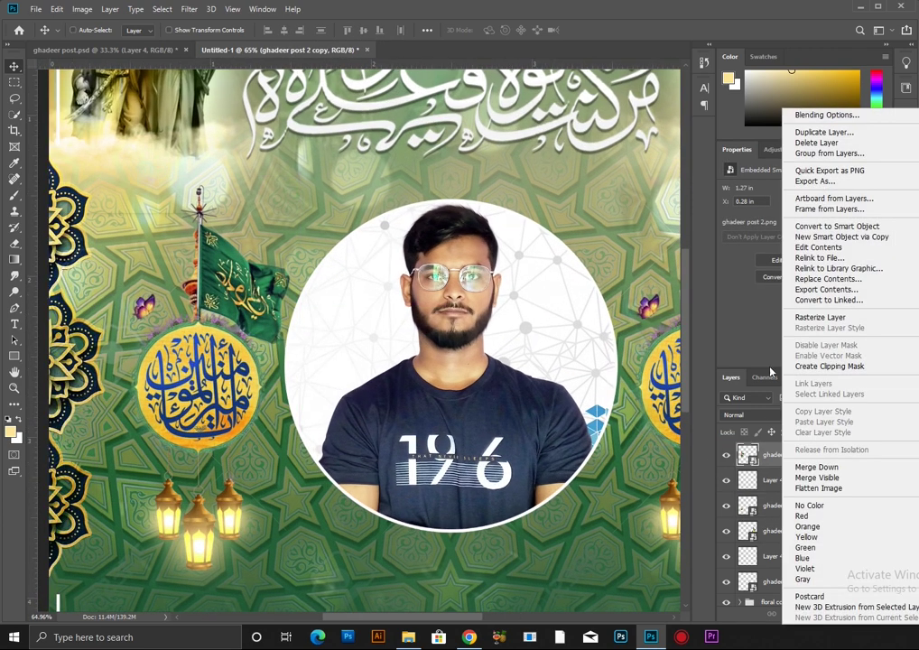
# Rasterize the copied flag emblem layer
pyautogui.click(819, 317)
pyautogui.scroll(3, 207, 386)
pyautogui.scroll(2, 207, 386)
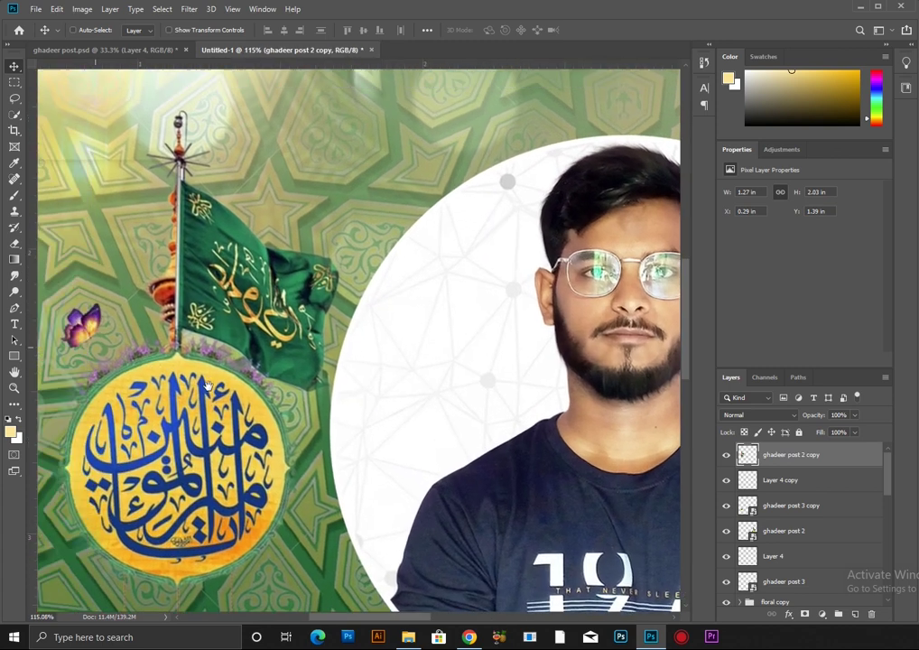
pyautogui.scroll(2, 207, 387)
pyautogui.scroll(2, 31, 352)
# Trace a Pen path around the copied flag and its pole
pyautogui.click(14, 310)
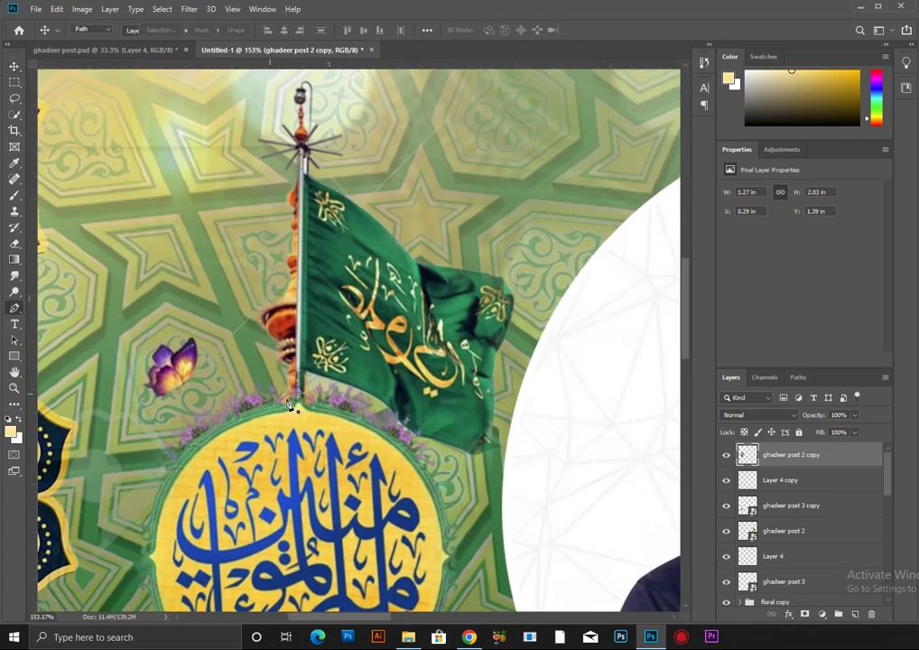
pyautogui.scroll(2, 318, 416)
pyautogui.scroll(1, 292, 356)
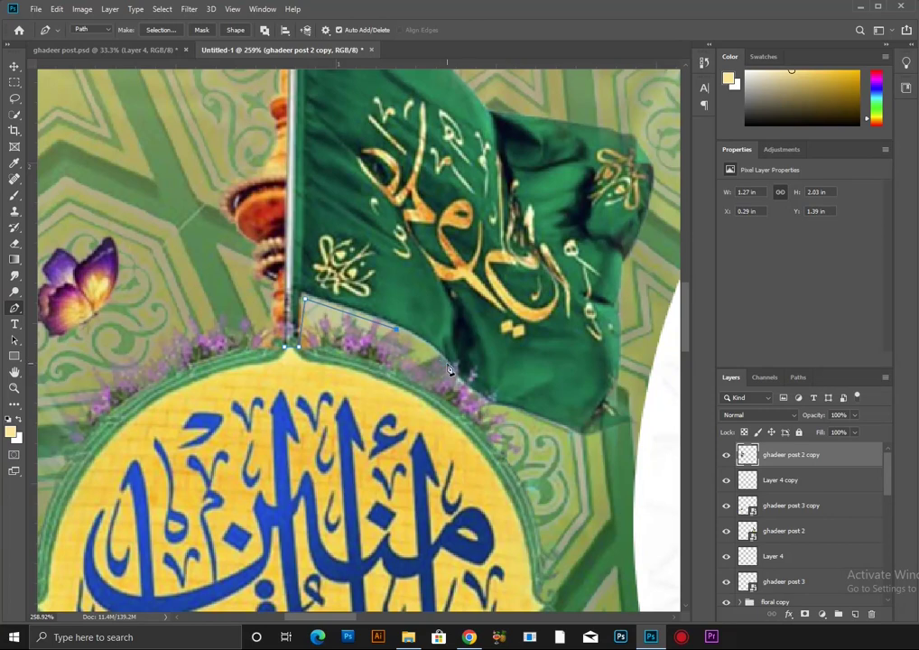
pyautogui.scroll(-3, 571, 439)
pyautogui.click(637, 271)
pyautogui.click(529, 106)
pyautogui.scroll(1, 412, 85)
pyautogui.click(396, 375)
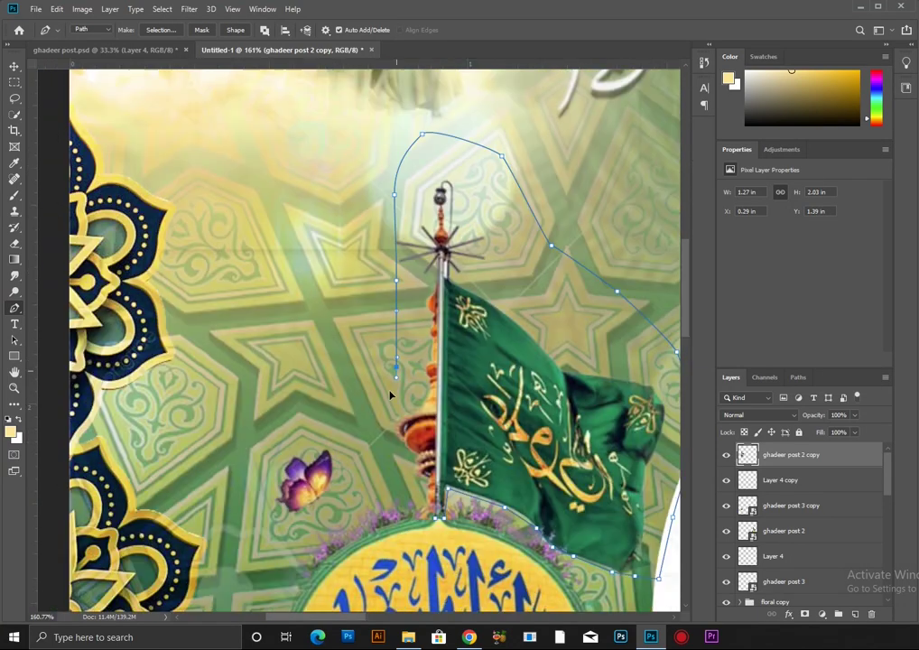
pyautogui.scroll(2, 369, 513)
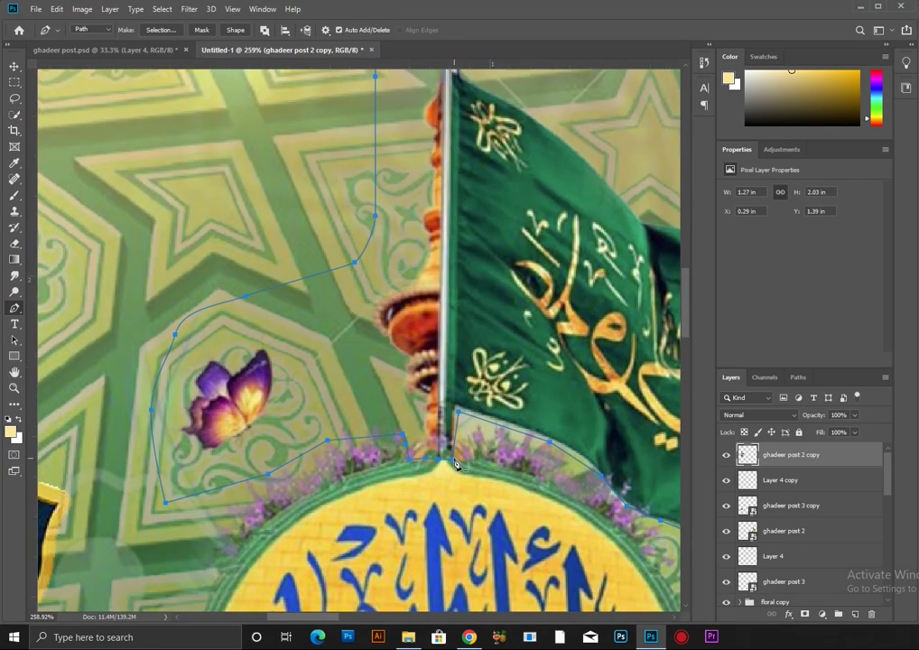
pyautogui.scroll(-2, 463, 466)
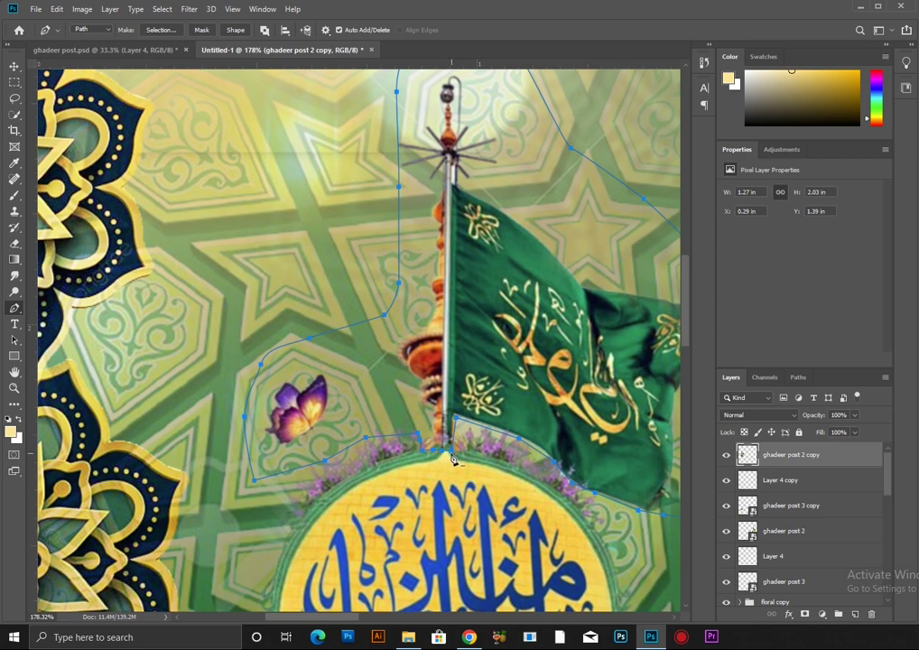
pyautogui.scroll(-2, 502, 414)
# Turn the traced path into a selection and flip the flag horizontally
pyautogui.rightClick(502, 412)
pyautogui.click(534, 185)
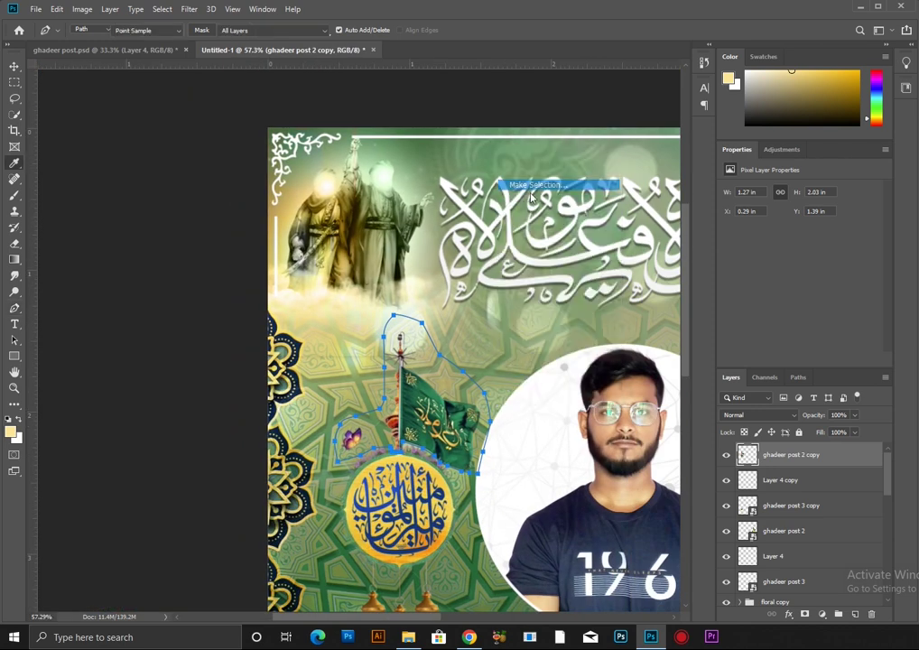
pyautogui.press('Return')
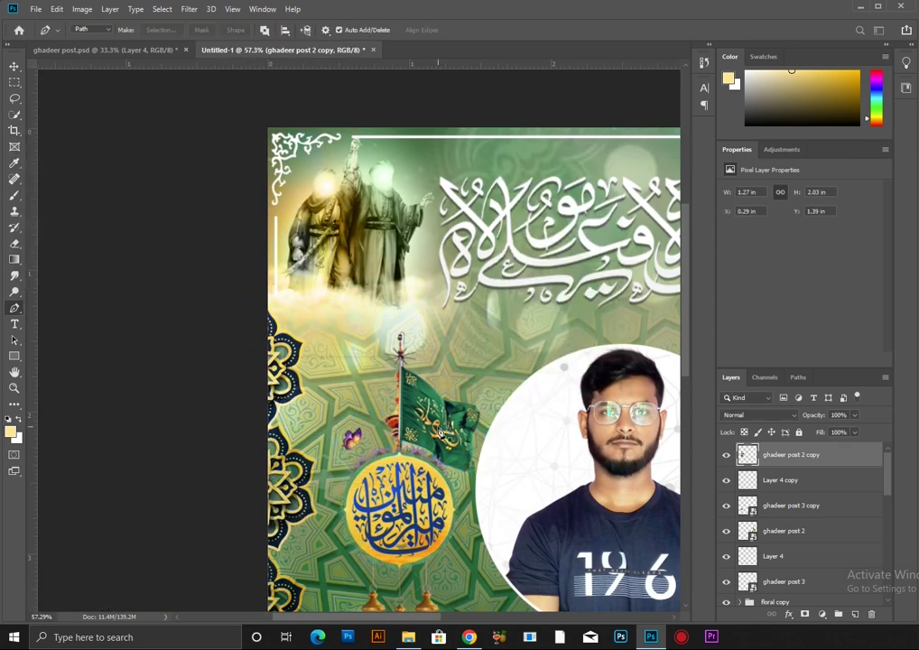
pyautogui.hotkey('ctrl', 't')
pyautogui.rightClick(430, 429)
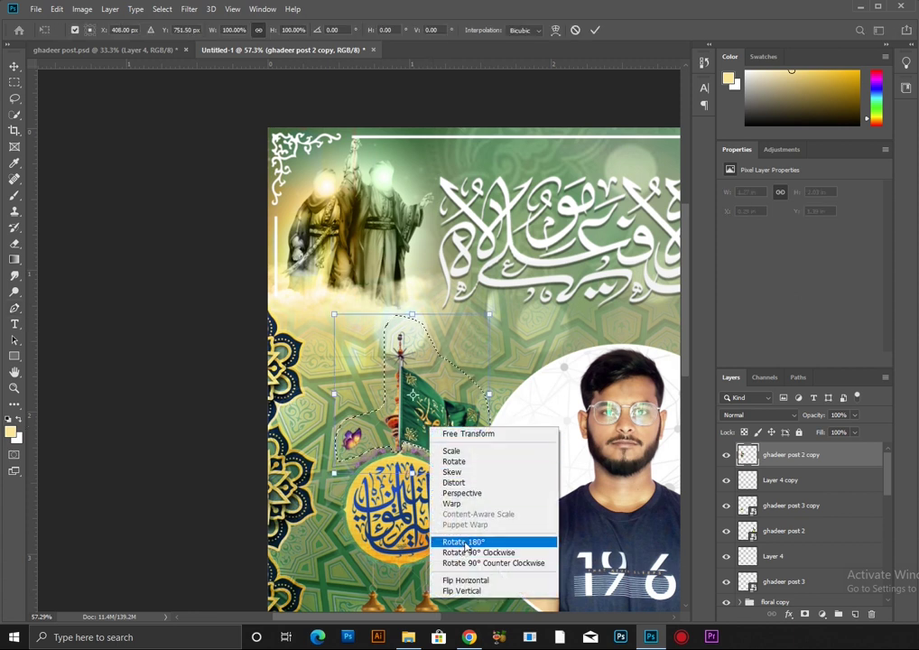
pyautogui.click(467, 582)
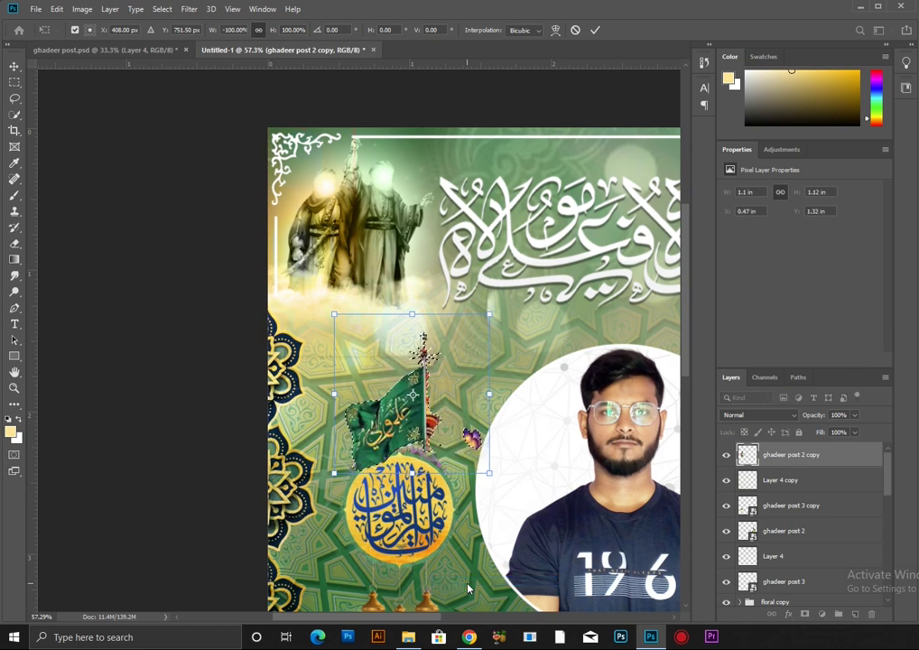
pyautogui.press('Return')
# Move the flipped flag left so it sits above the round emblem
pyautogui.press('p')
pyautogui.scroll(3, 406, 431)
pyautogui.scroll(2, 403, 429)
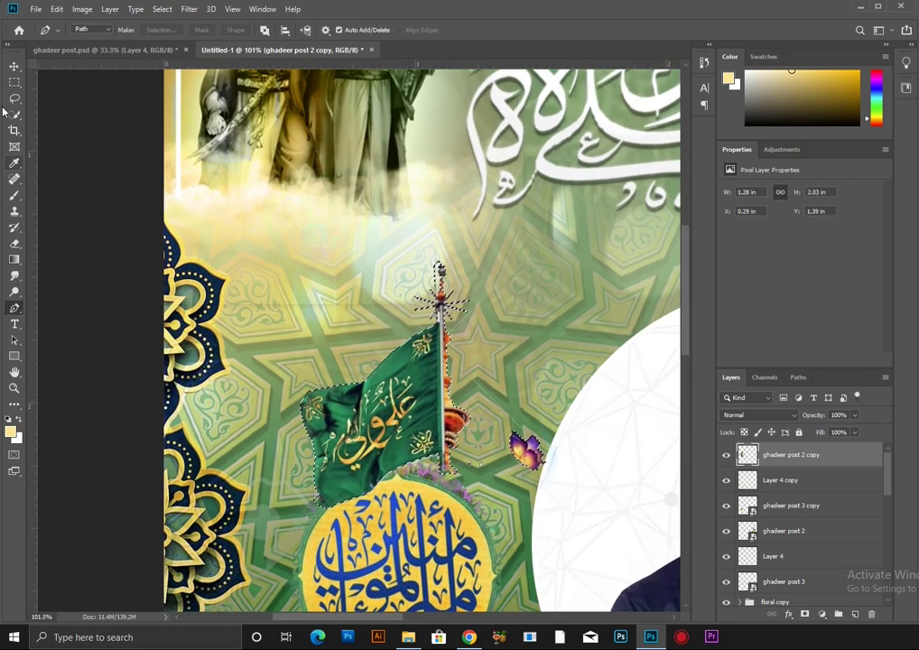
pyautogui.press('v')
pyautogui.scroll(3, 424, 419)
pyautogui.moveTo(437, 408); pyautogui.dragTo(372, 412)
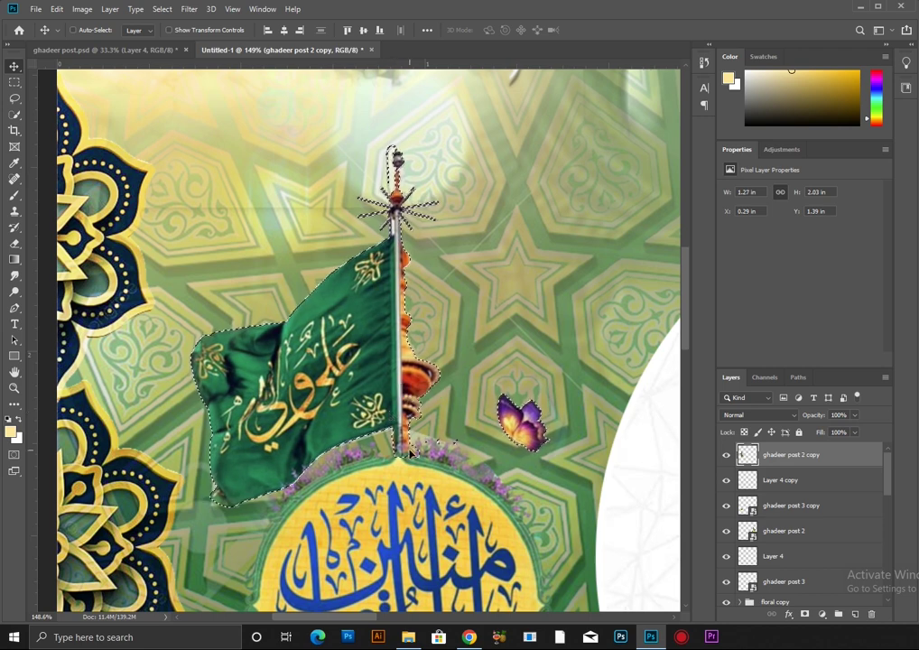
pyautogui.scroll(-3, 429, 454)
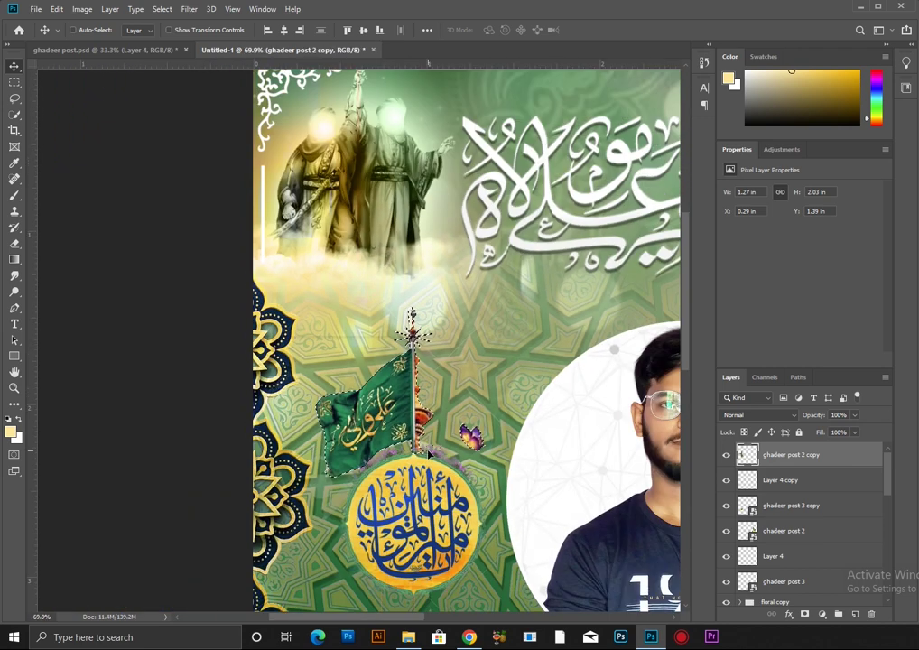
pyautogui.hscroll(2, 425, 459)
pyautogui.scroll(-2, 423, 464)
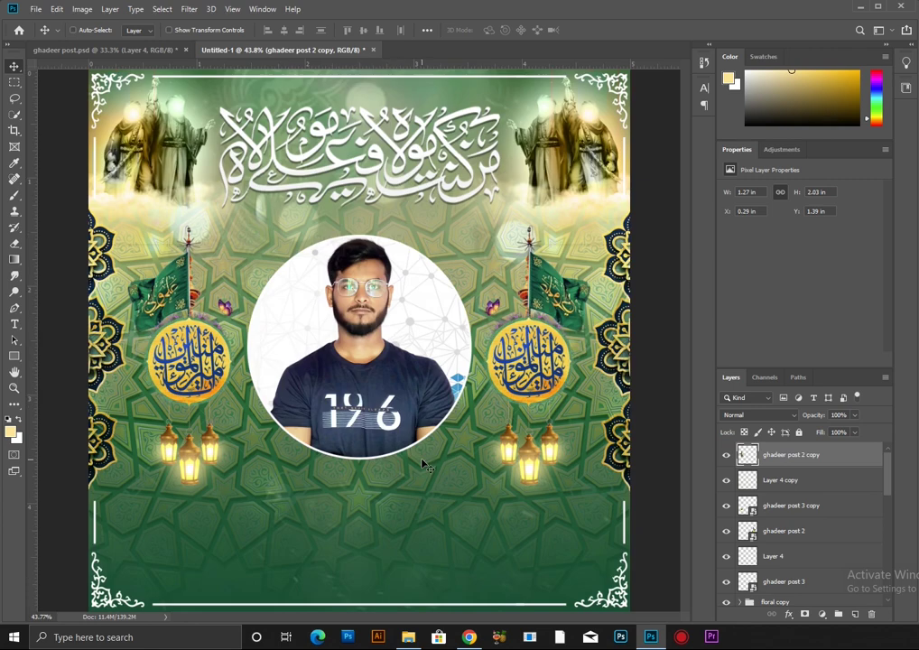
pyautogui.scroll(-1, 420, 461)
pyautogui.press('t')
pyautogui.click(329, 472)
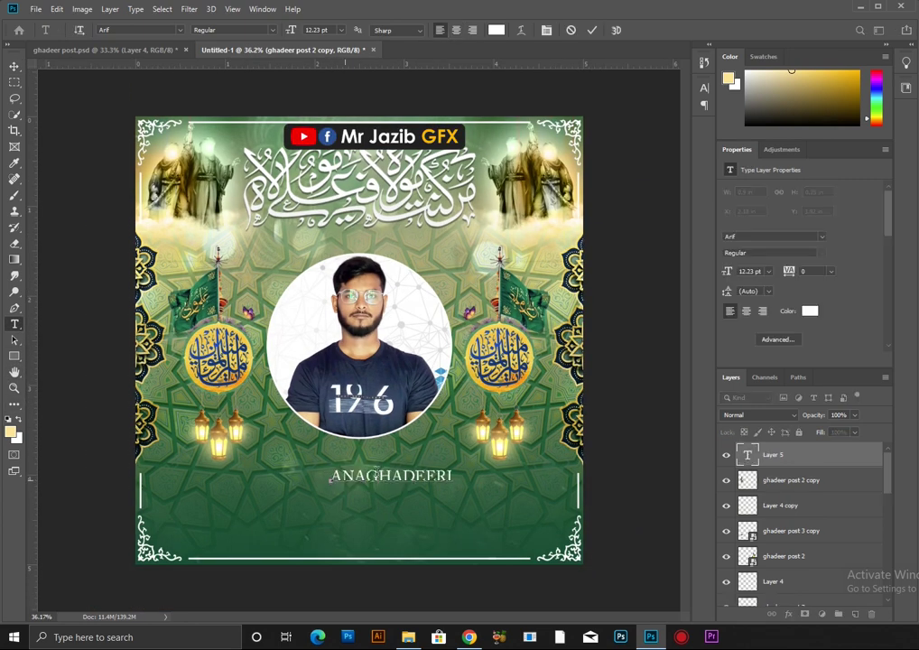
pyautogui.hotkey('ctrl', 'Return')
pyautogui.press('v')
pyautogui.moveTo(389, 478); pyautogui.dragTo(357, 478)
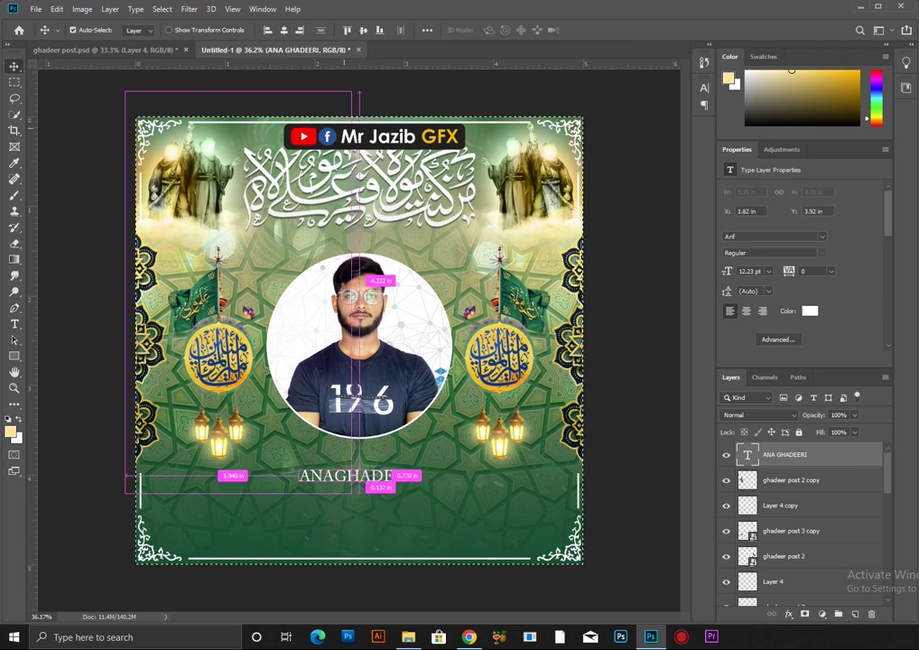
pyautogui.hotkey('ctrl', 't')
pyautogui.moveTo(424, 456); pyautogui.dragTo(439, 452)
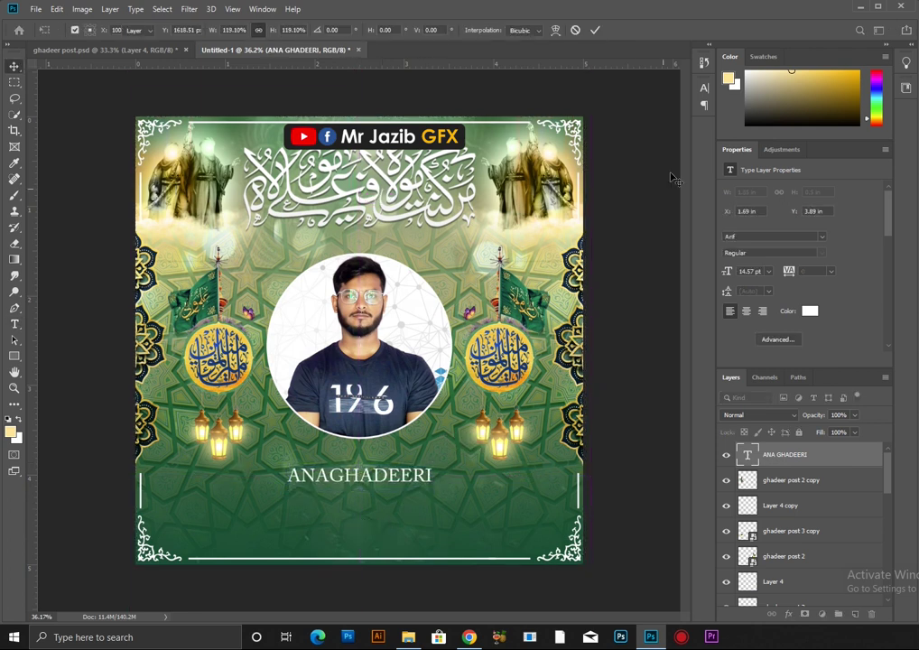
pyautogui.press('Return')
pyautogui.click(705, 88)
pyautogui.click(630, 105)
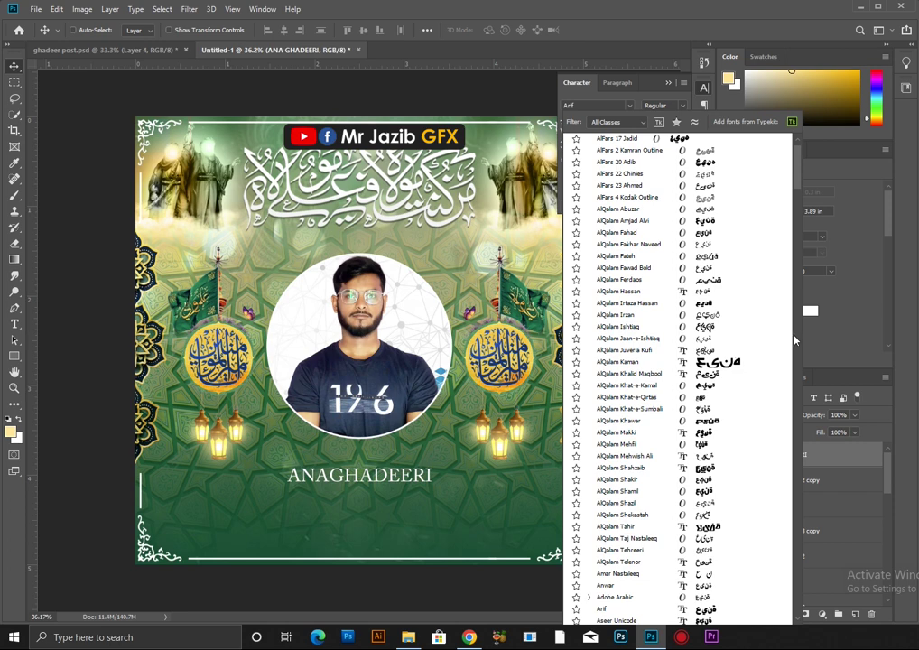
pyautogui.scroll(10, 794, 271)
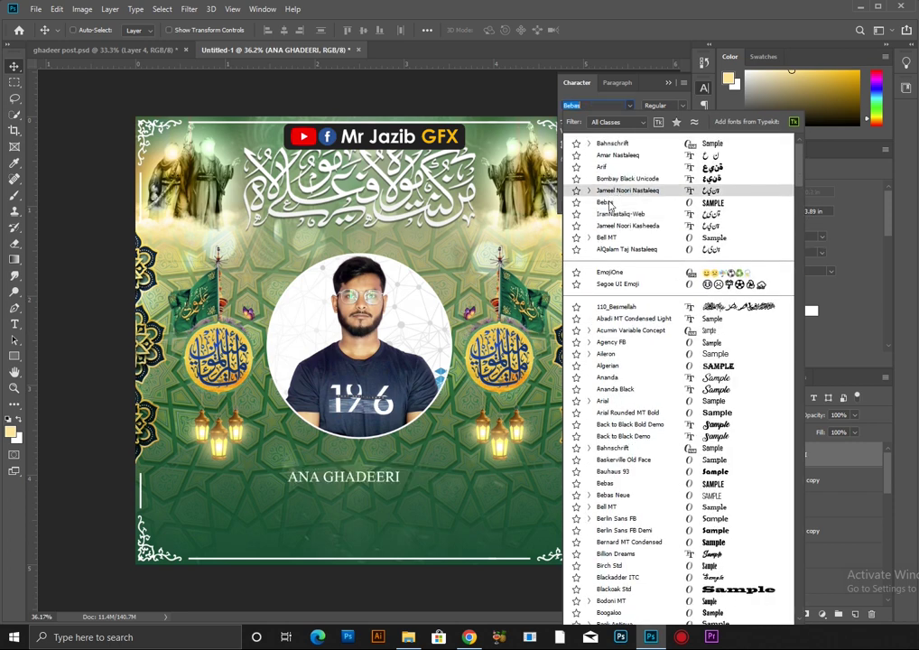
pyautogui.click(605, 203)
pyautogui.moveTo(414, 477); pyautogui.dragTo(393, 458)
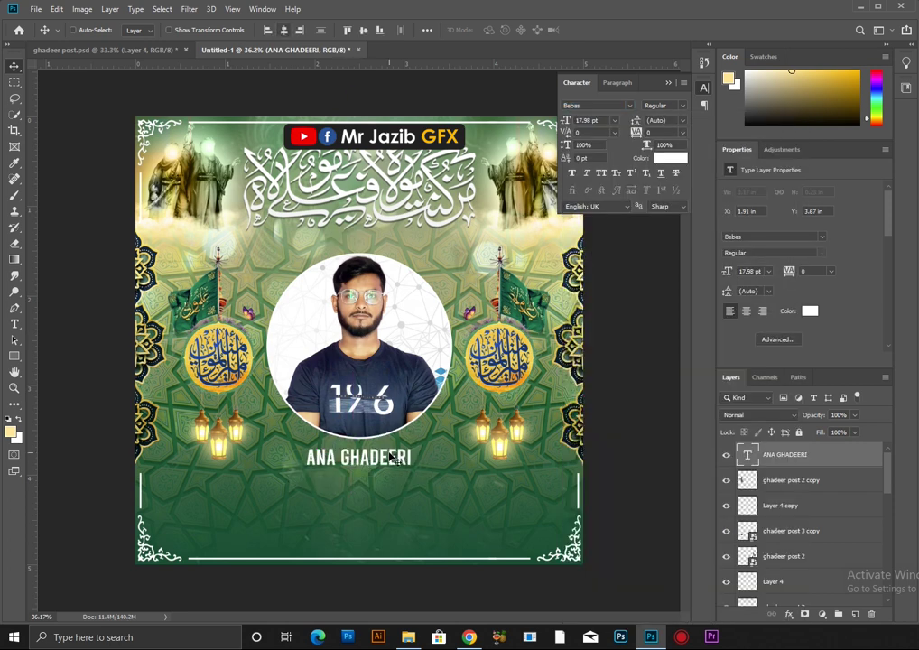
pyautogui.scroll(2, 358, 487)
pyautogui.scroll(2, 379, 495)
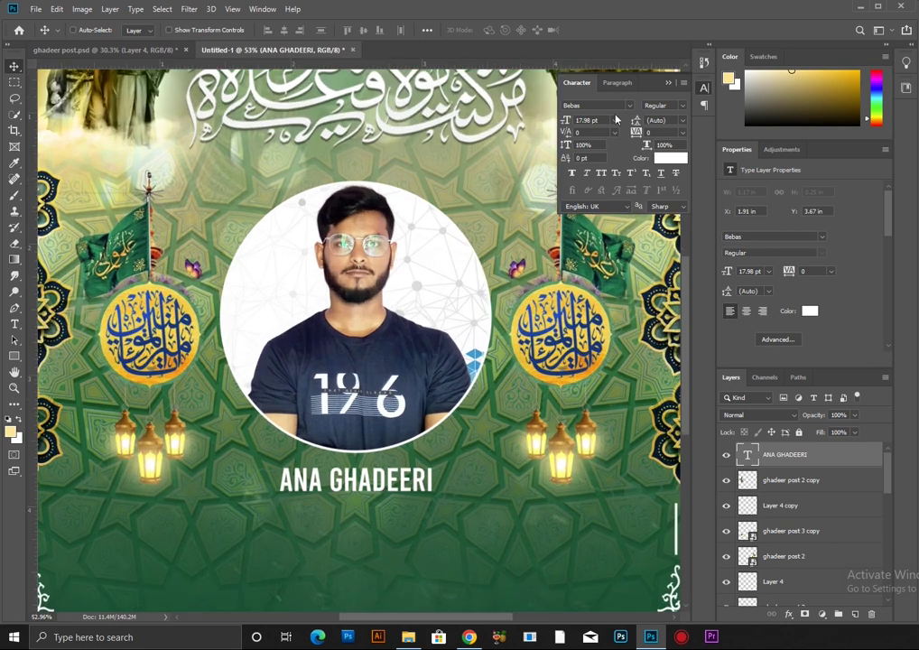
pyautogui.click(631, 105)
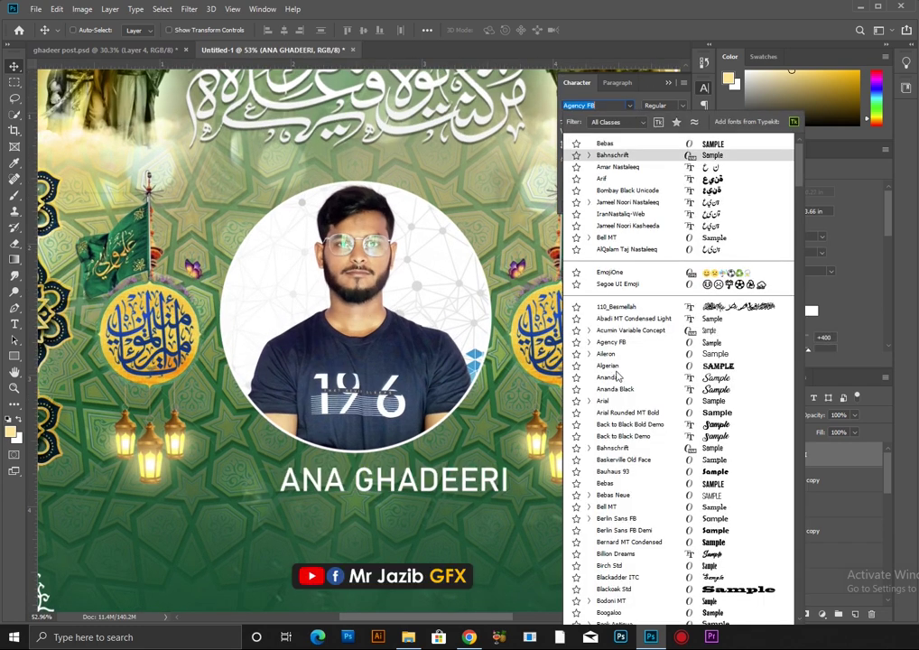
pyautogui.click(605, 401)
pyautogui.click(663, 106)
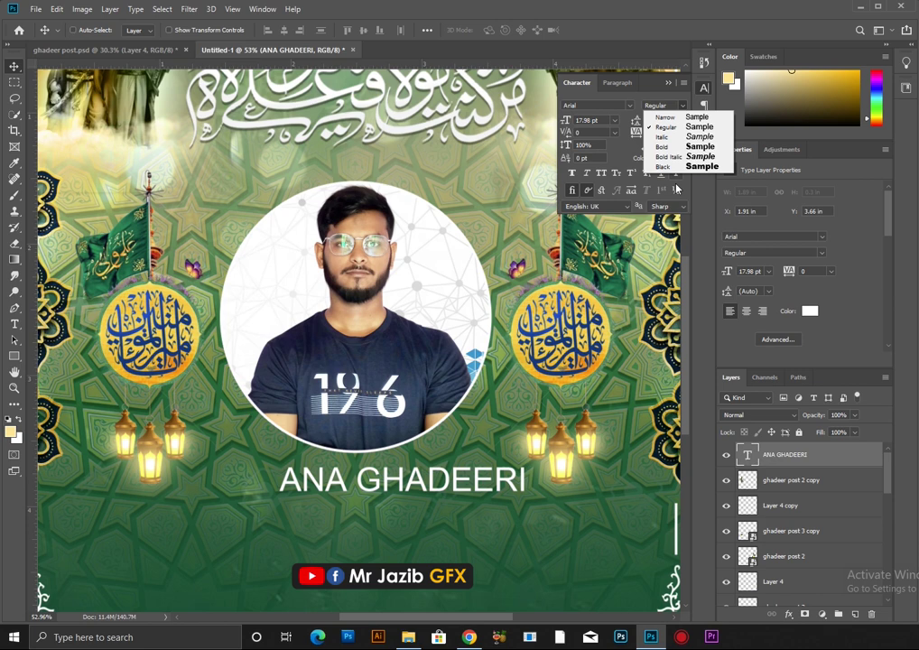
pyautogui.click(674, 147)
# Duplicate the text and retype the copy as the name line in Bahnschrift Bold
pyautogui.scroll(-3, 310, 112)
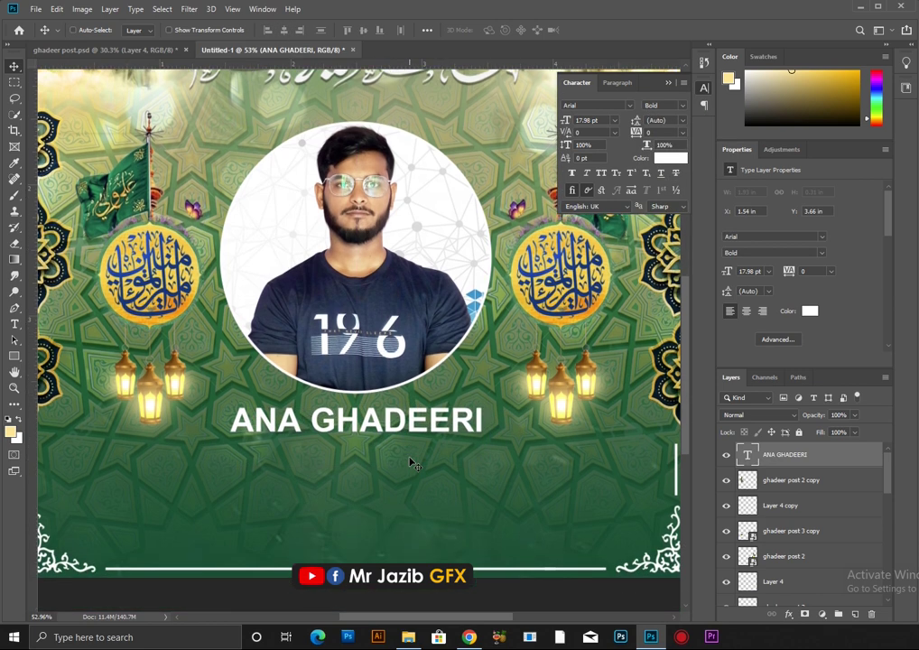
pyautogui.moveTo(380, 388); pyautogui.dragTo(379, 434)
pyautogui.doubleClick(749, 459)
pyautogui.write('JAZIB RAZA')
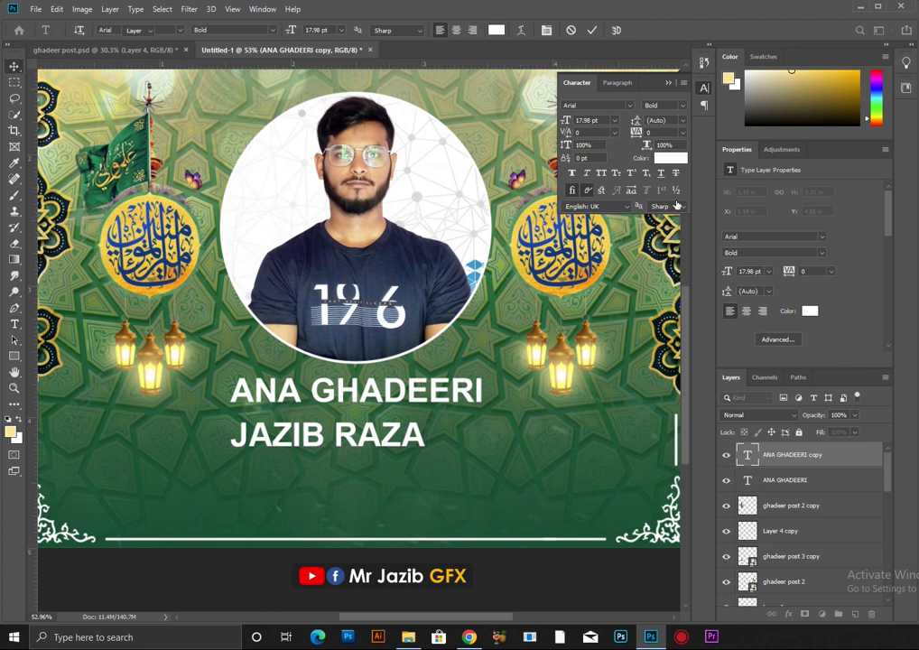
pyautogui.click(629, 105)
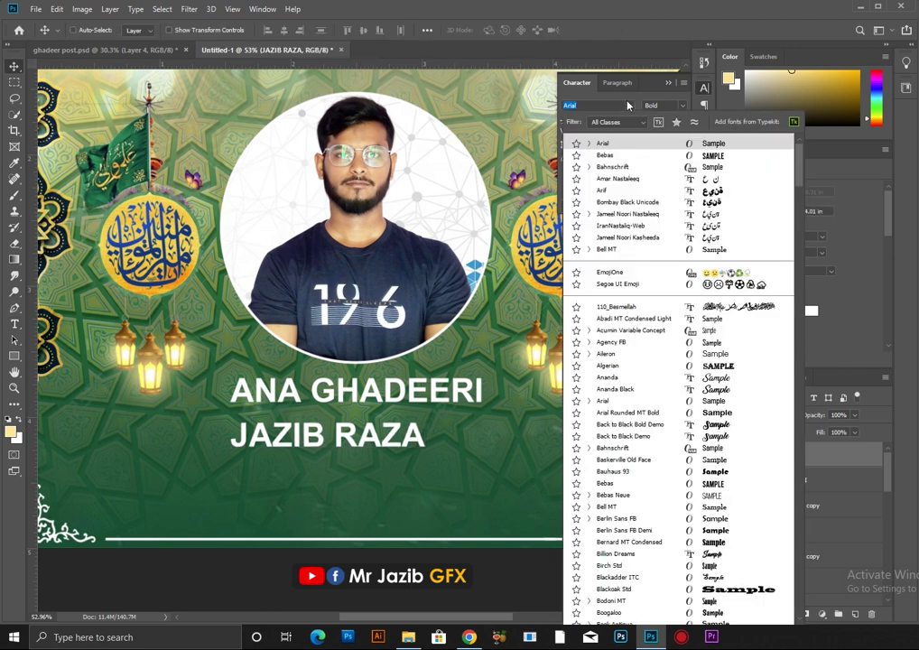
pyautogui.click(614, 160)
pyautogui.click(682, 107)
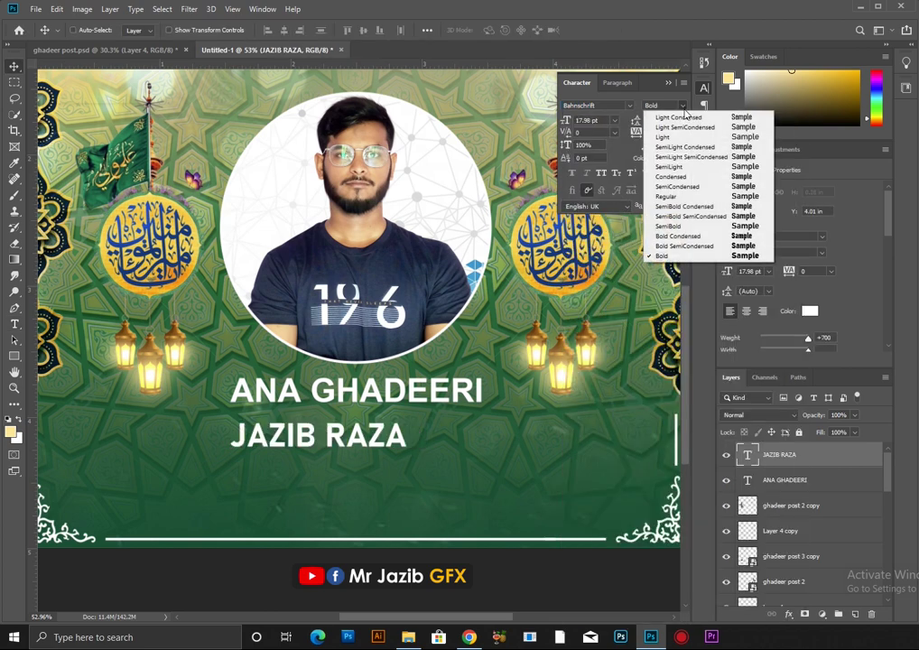
pyautogui.click(679, 257)
pyautogui.moveTo(317, 435); pyautogui.dragTo(361, 447)
pyautogui.click(785, 479)
pyautogui.hotkey('ctrl', 't')
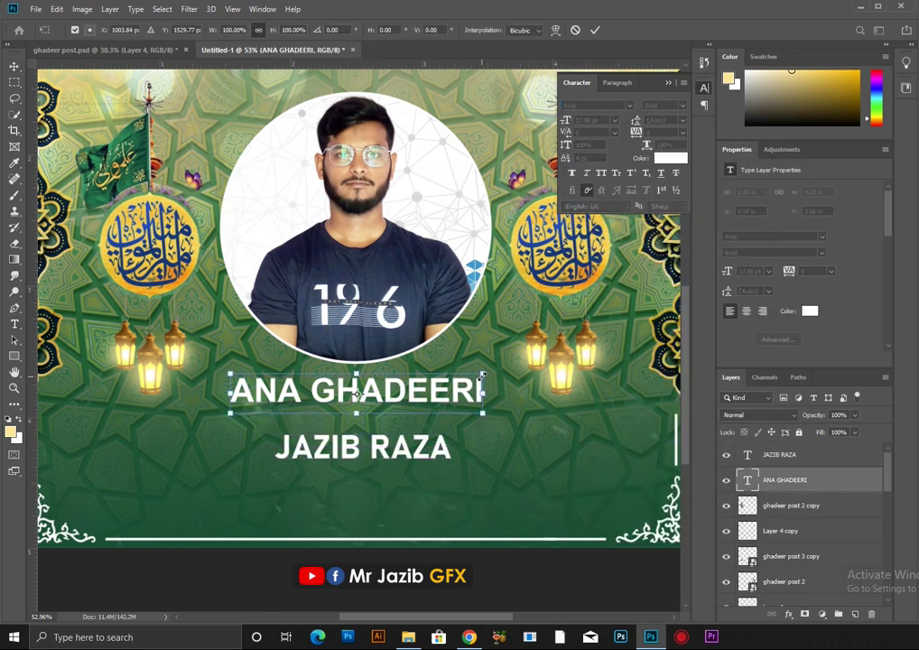
pyautogui.moveTo(484, 375); pyautogui.dragTo(462, 375)
pyautogui.press('Return')
pyautogui.click(780, 454)
pyautogui.hotkey('ctrl', 't')
pyautogui.moveTo(452, 431)
pyautogui.mouseDown()
pyautogui.moveTo(493, 421)
pyautogui.moveTo(465, 413)
pyautogui.mouseUp()
pyautogui.press('Return')
pyautogui.keyDown('shift'); pyautogui.click(785, 479); pyautogui.keyUp('shift')
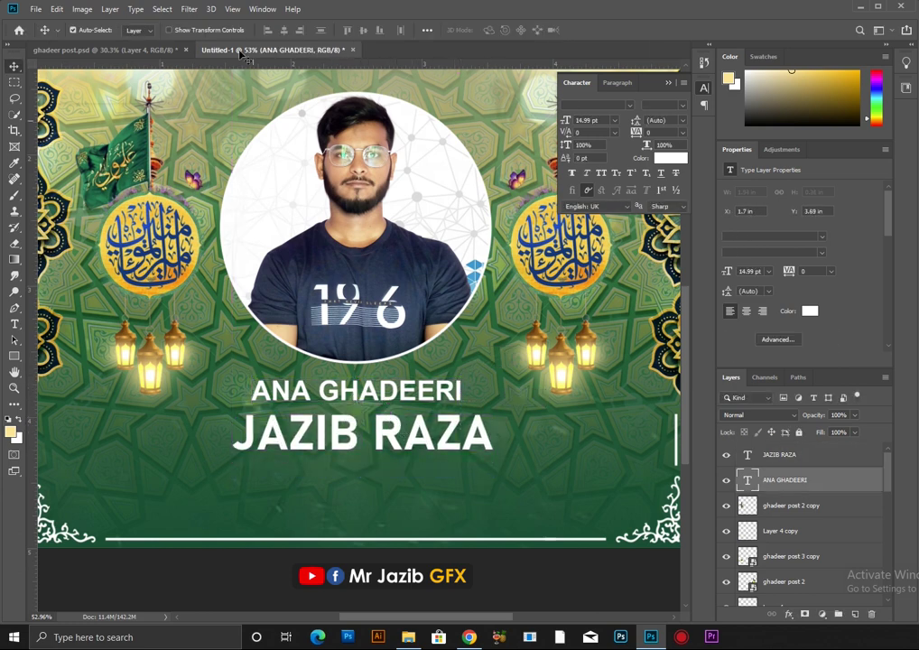
pyautogui.click(782, 474)
pyautogui.rightClick(782, 474)
pyautogui.click(632, 379)
pyautogui.click(403, 430)
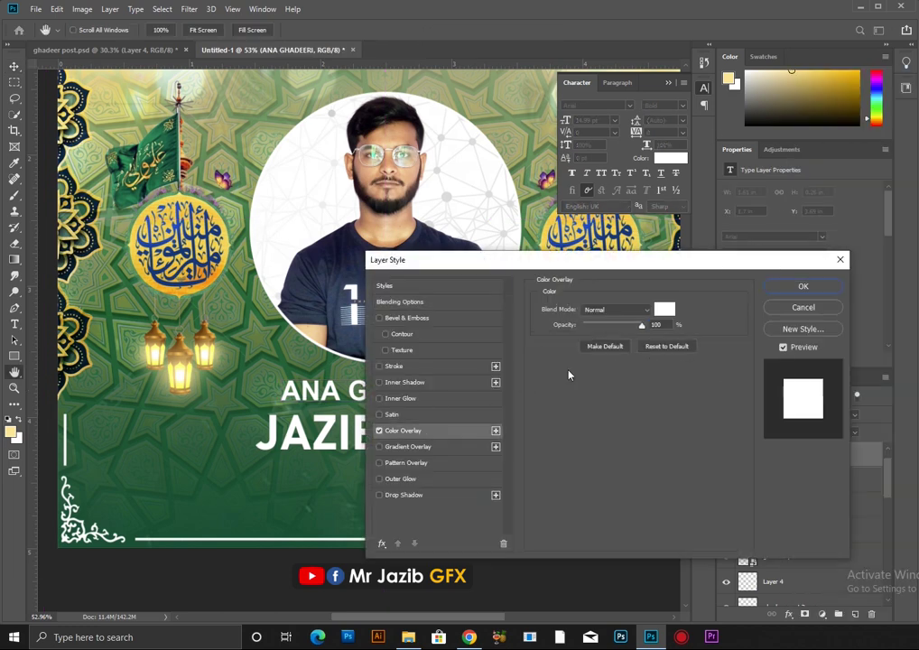
pyautogui.click(664, 310)
pyautogui.click(584, 358)
pyautogui.click(600, 361)
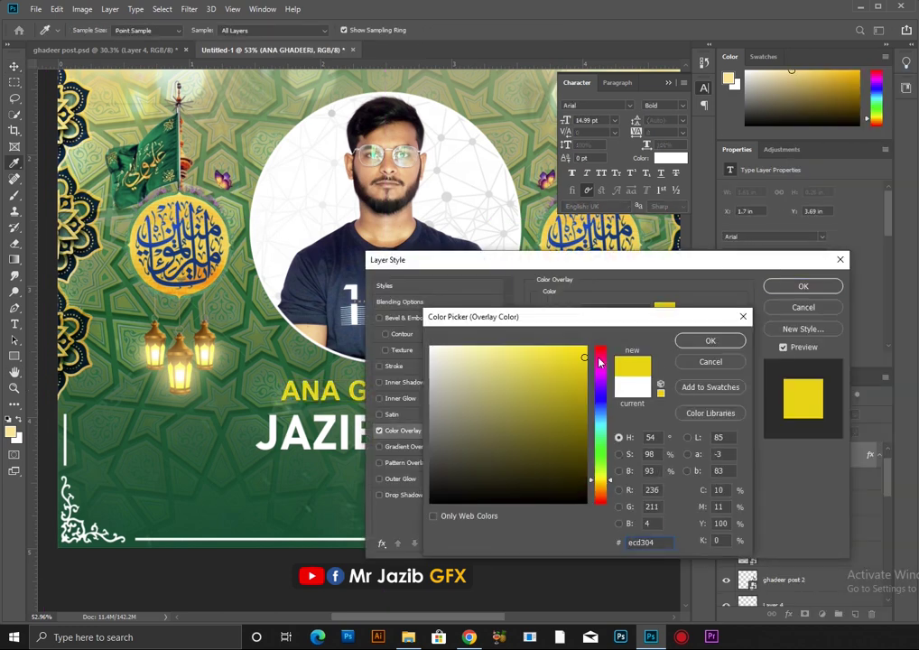
pyautogui.click(743, 317)
pyautogui.press('Return')
# Draw a thin rectangle bar under the name with a 4.5 px corner radius
pyautogui.press('v')
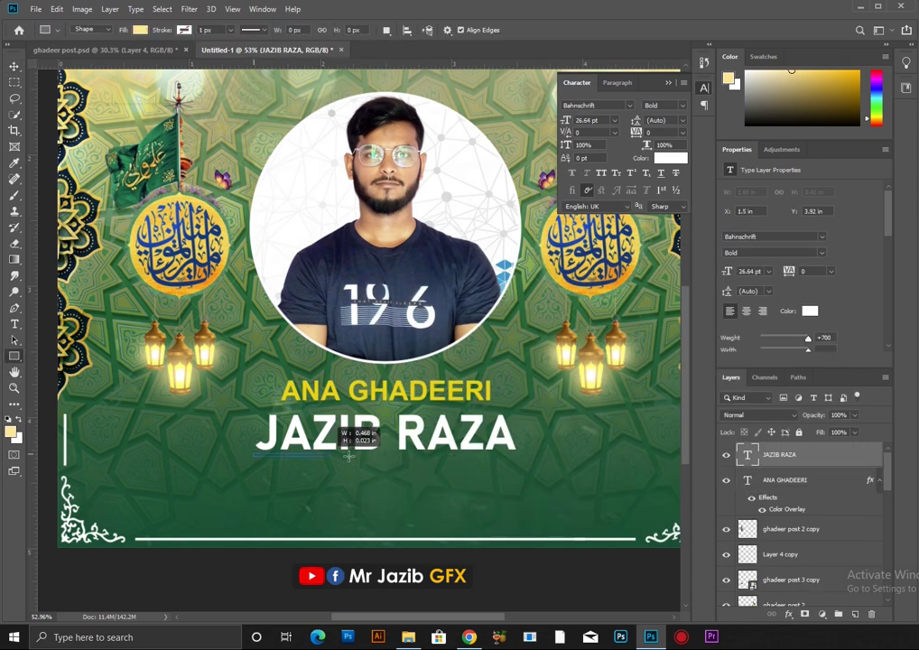
pyautogui.moveTo(521, 456); pyautogui.dragTo(522, 456)
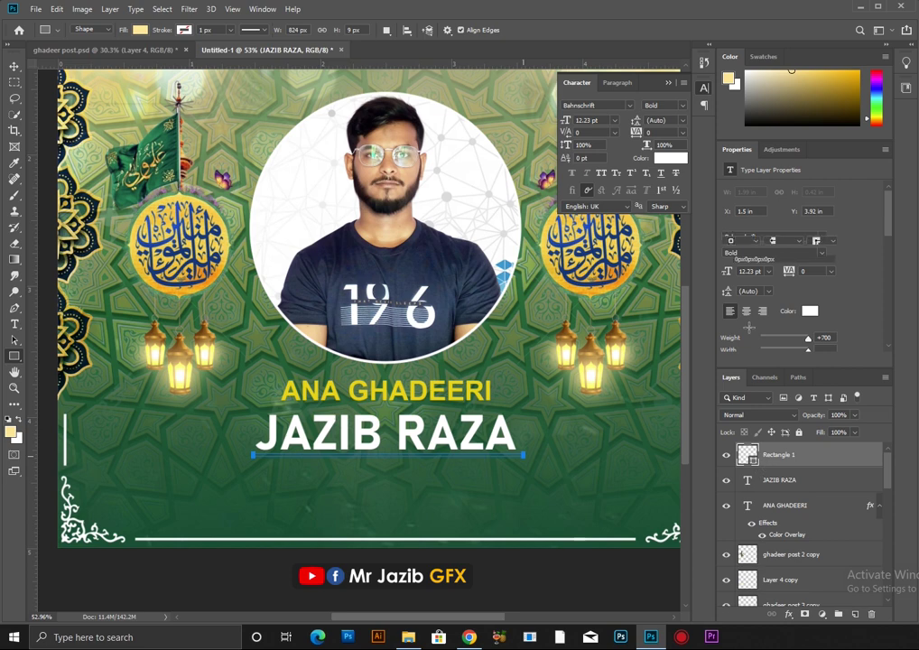
pyautogui.write('4.5')
pyautogui.press('Return')
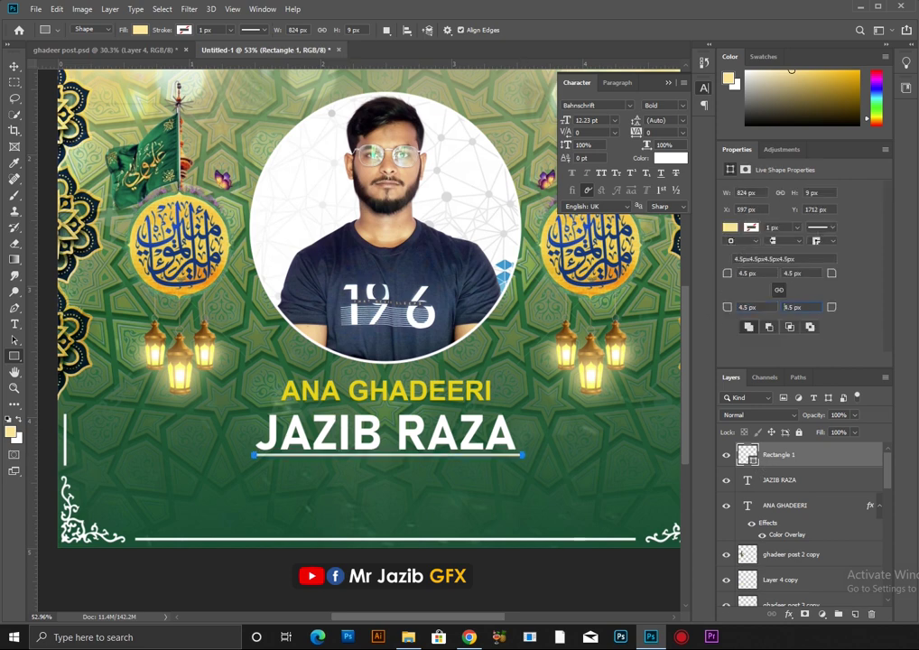
pyautogui.press('v')
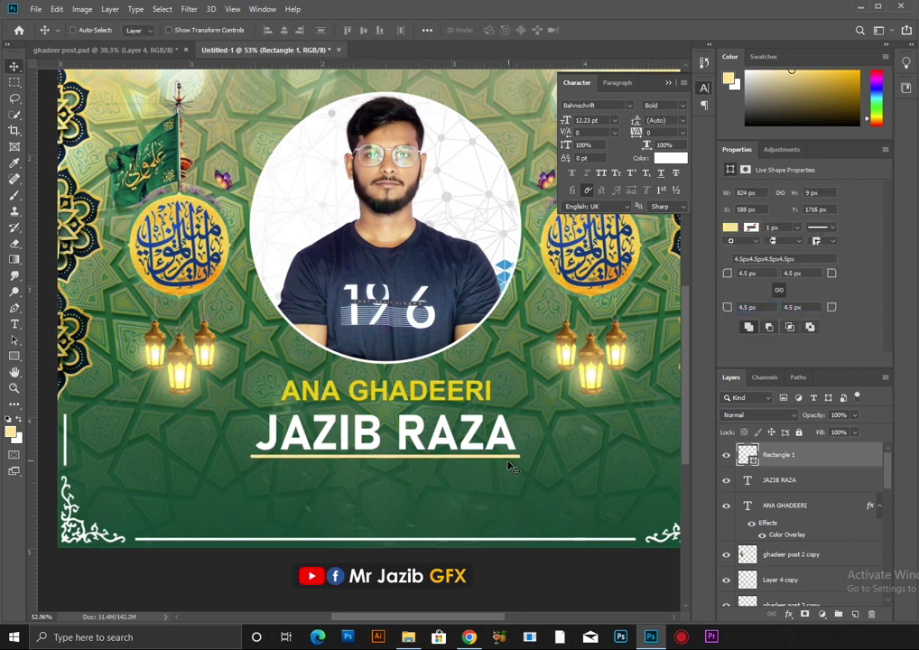
pyautogui.scroll(2, 510, 467)
pyautogui.hotkey('ctrl', 't')
pyautogui.press('Return')
# Give the underline a white #ffffff Color Overlay, nudge it down, and place the channel banner image
pyautogui.rightClick(767, 454)
pyautogui.click(835, 91)
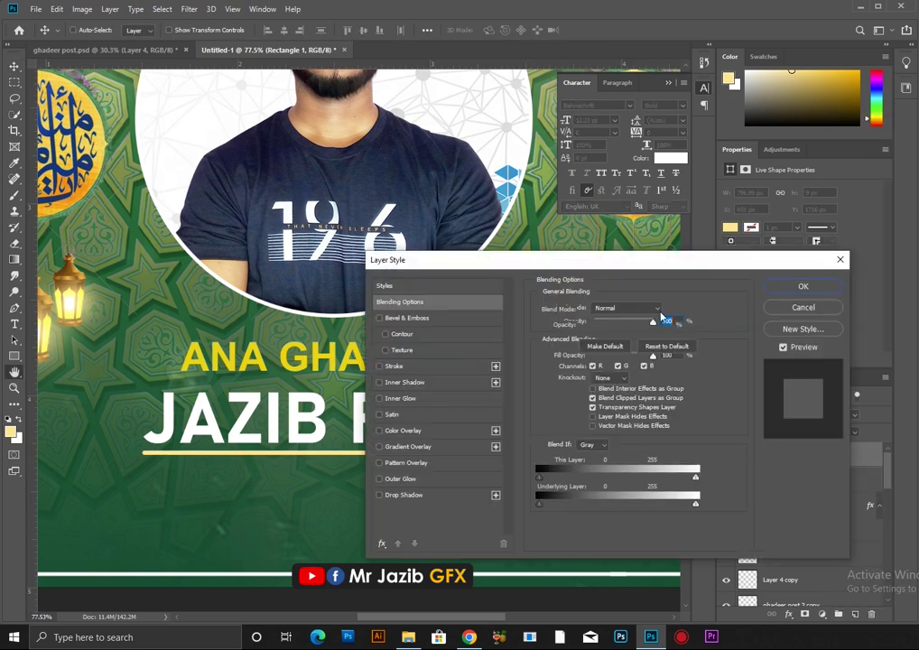
pyautogui.click(403, 431)
pyautogui.click(664, 310)
pyautogui.write('ffffff')
pyautogui.click(695, 340)
pyautogui.press('Return')
pyautogui.press('v')
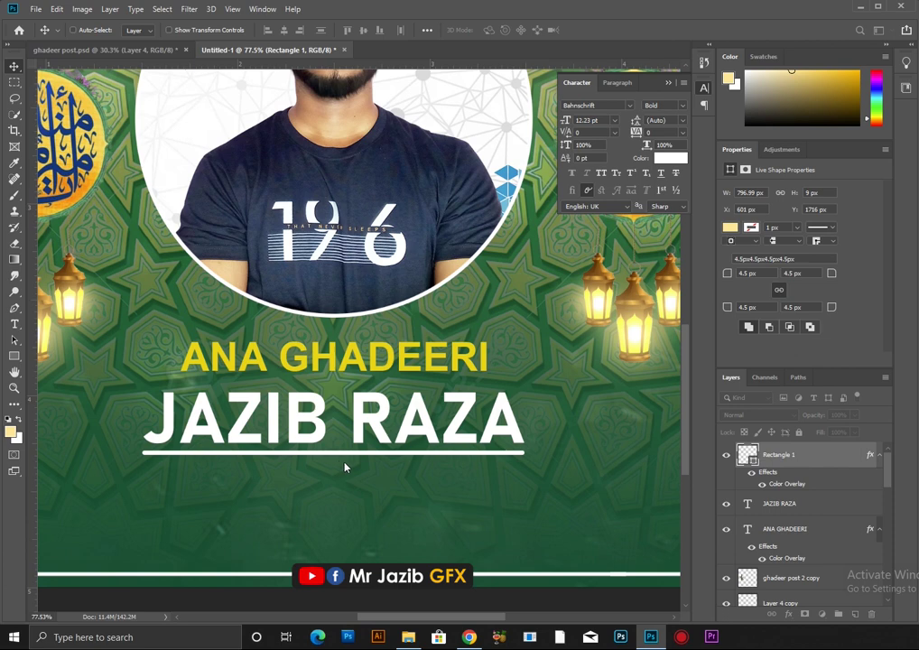
pyautogui.hotkey('shift', 'Down')
pyautogui.hotkey('shift', 'Down')
pyautogui.hotkey('ctrl', '0')
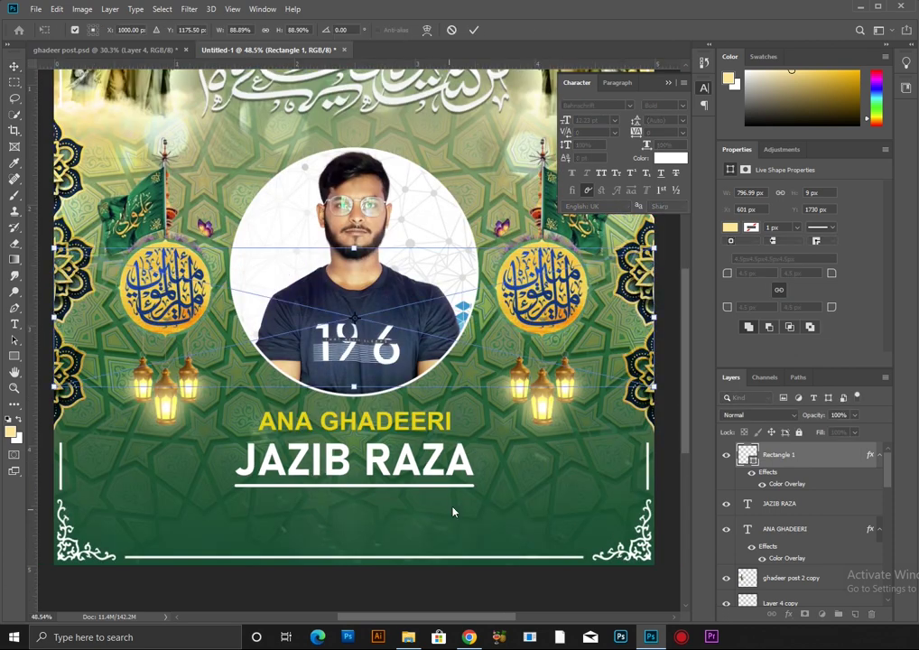
pyautogui.moveTo(397, 596); pyautogui.dragTo(456, 512)
# Commit the placed channel banner and drag it below the underlined name
pyautogui.press('Return')
pyautogui.moveTo(359, 318); pyautogui.dragTo(359, 517)
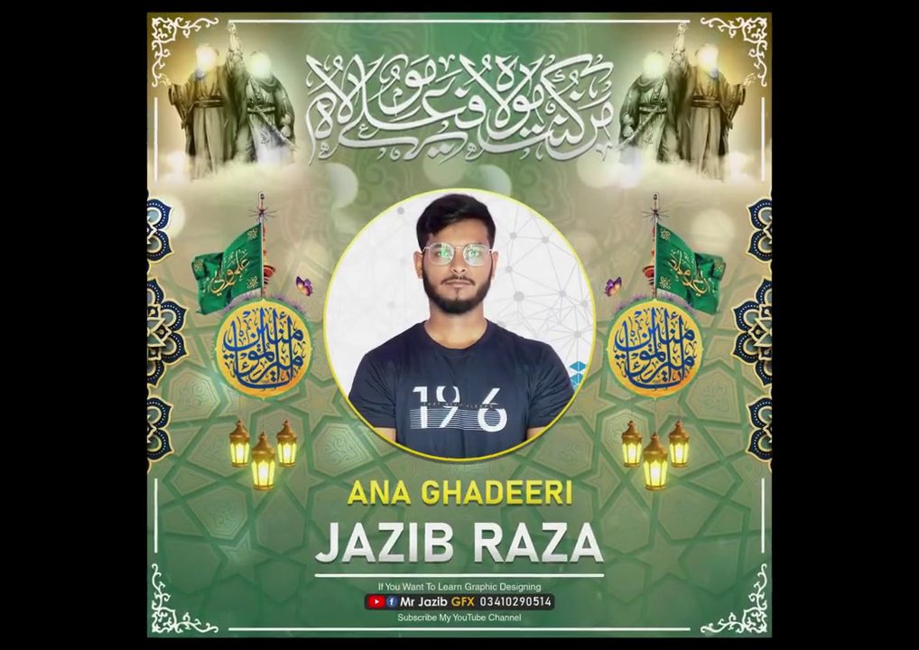